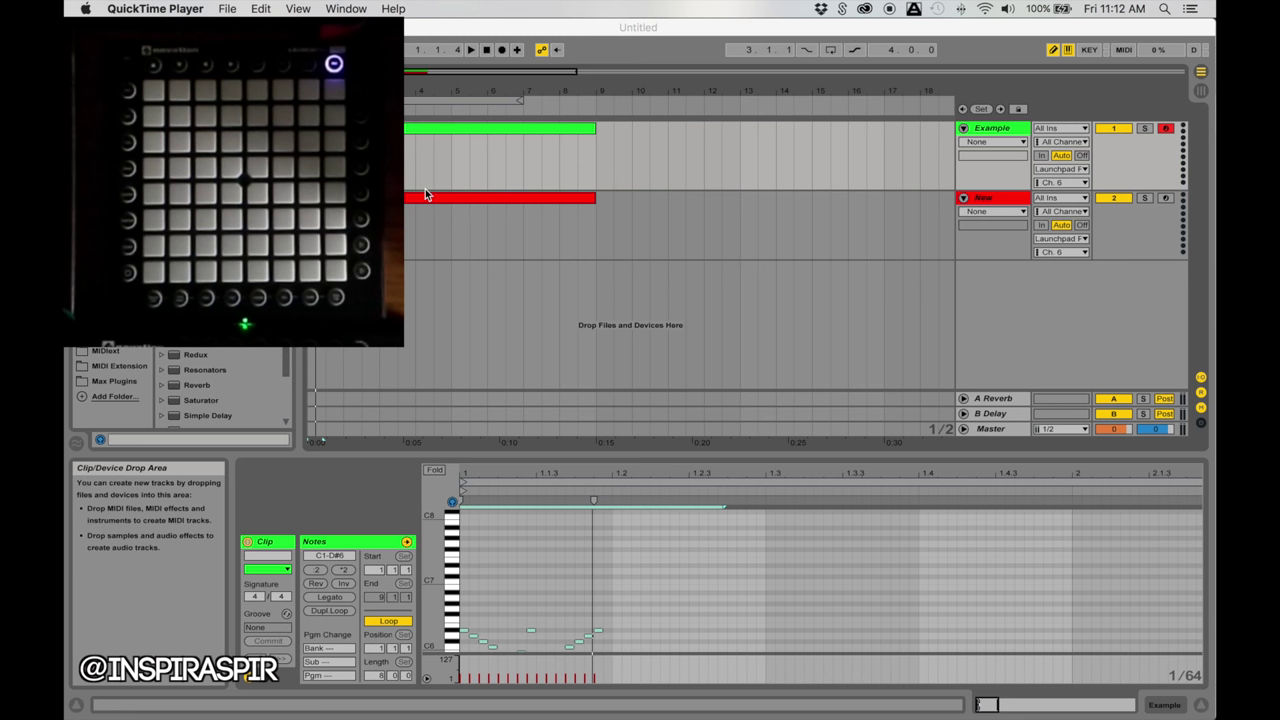
Step: Select the clip on the Example track and play it from the start to preview its light pattern
click(411, 140)
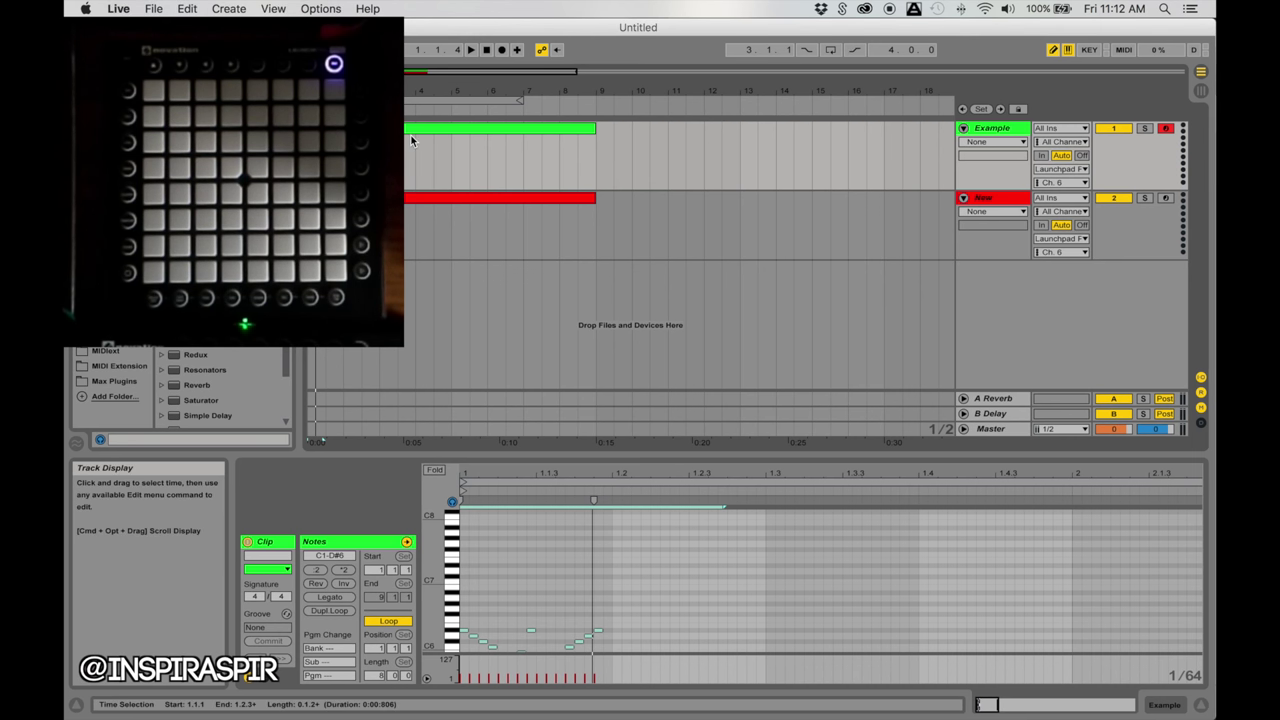
click(406, 128)
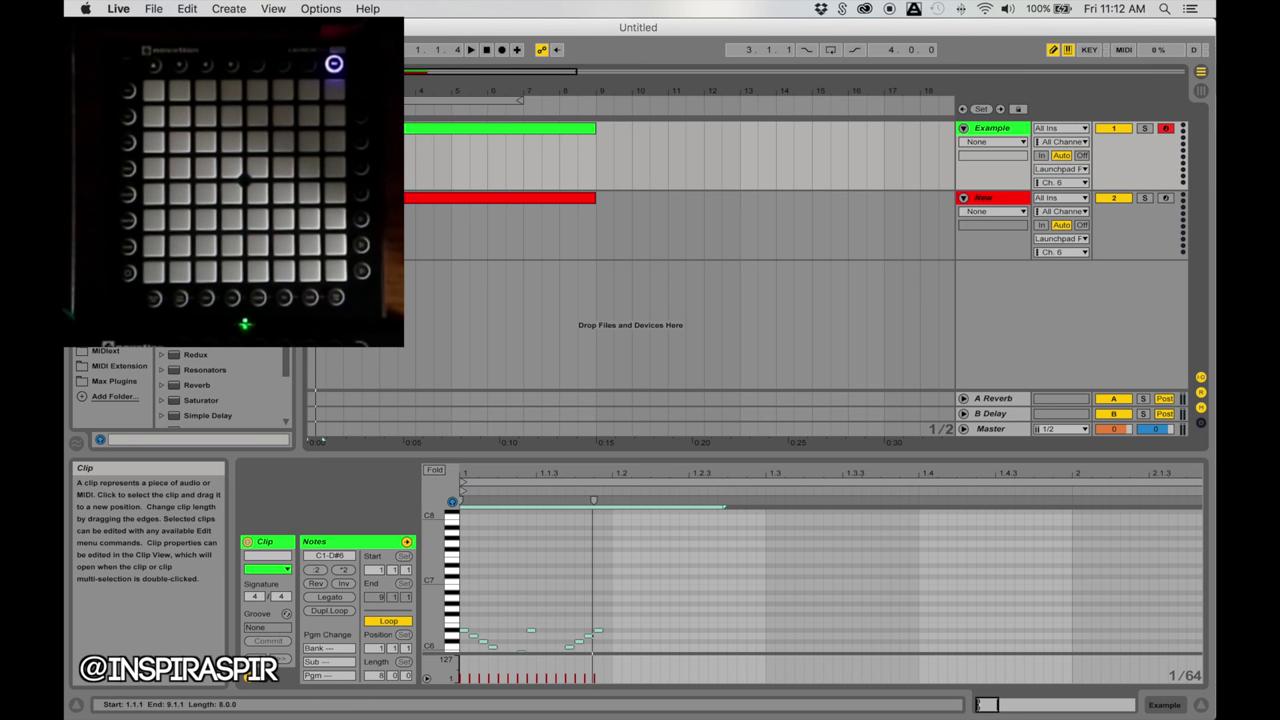
click(400, 128)
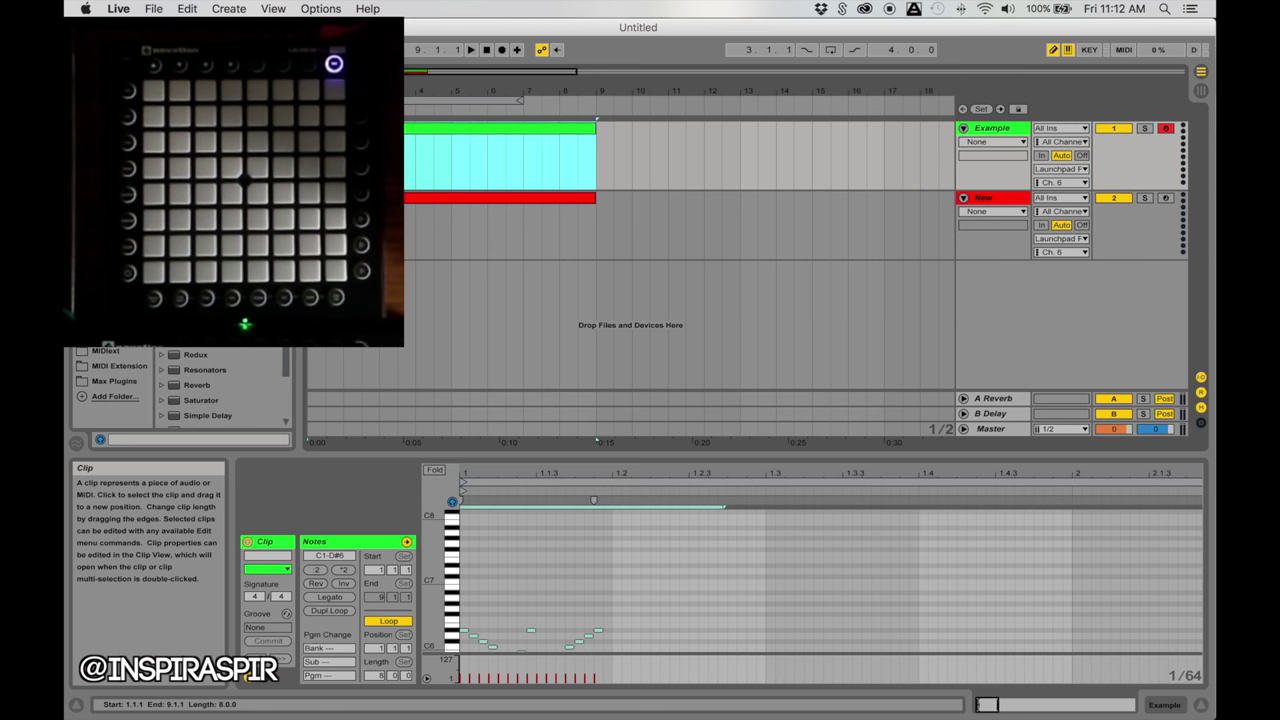
key(space)
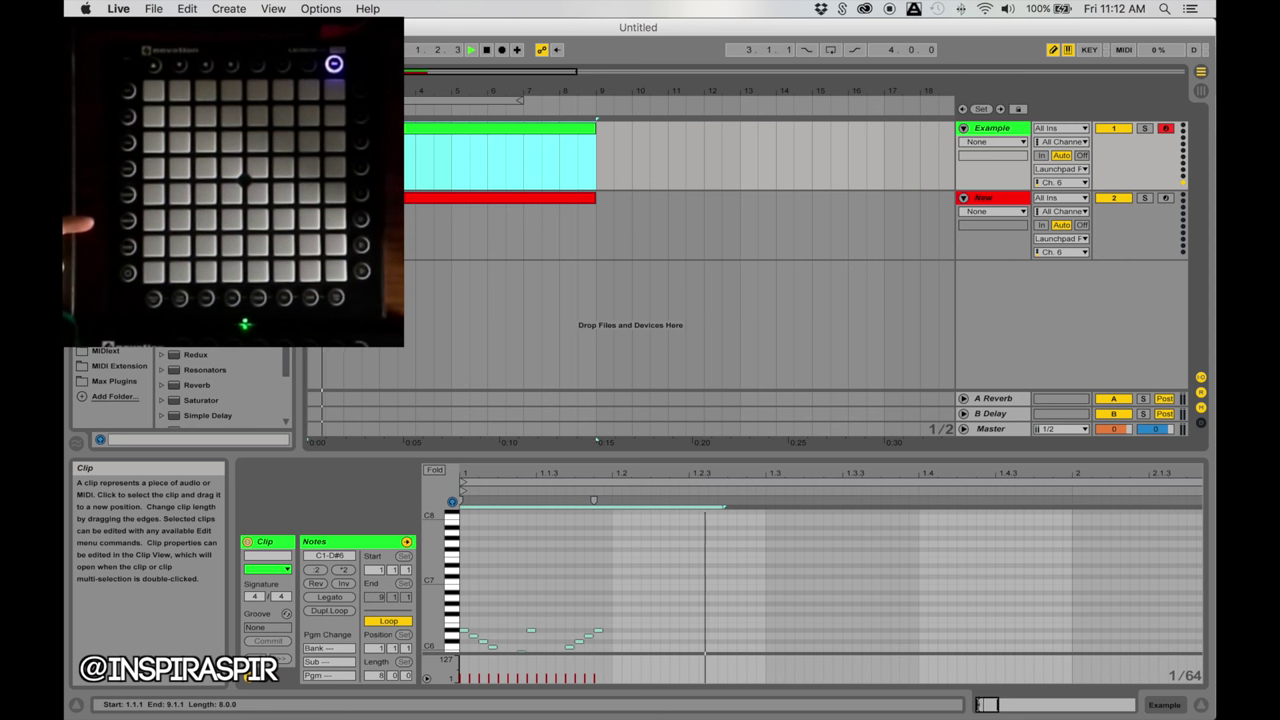
key(space)
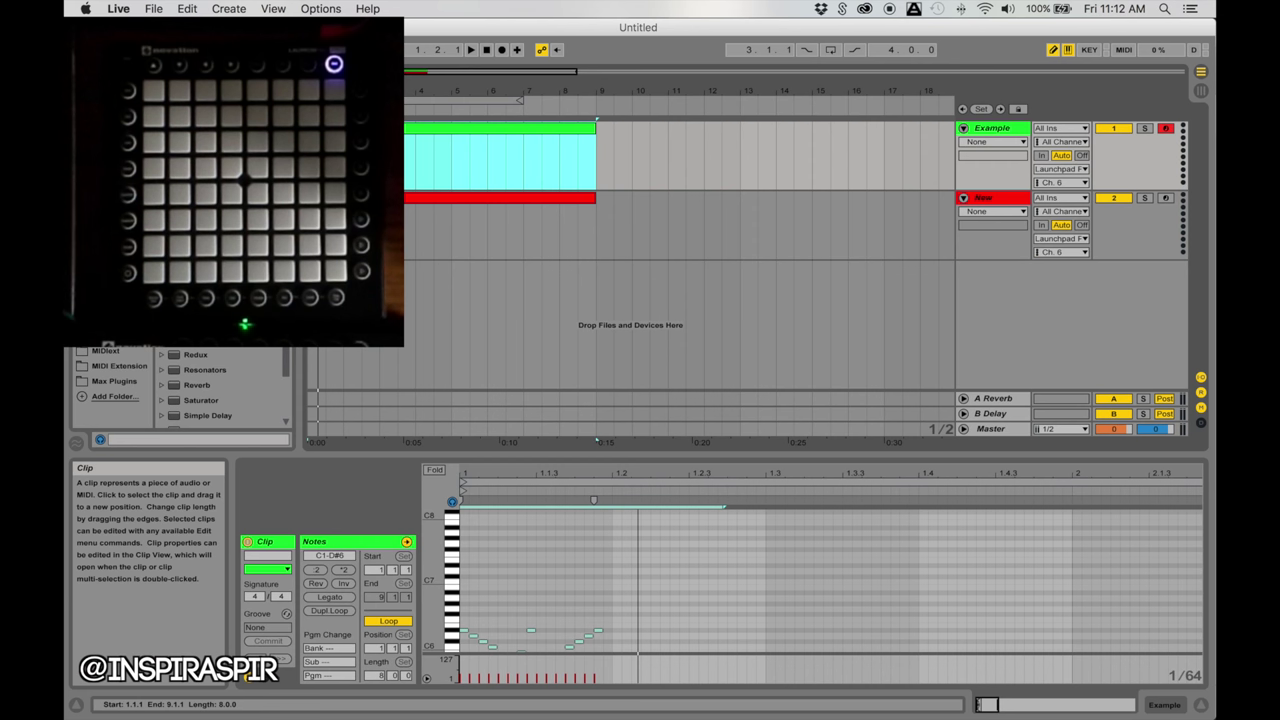
Step: Stretch all notes in the Example clip to double length and play the slowed pattern
drag(505, 453, 511, 101)
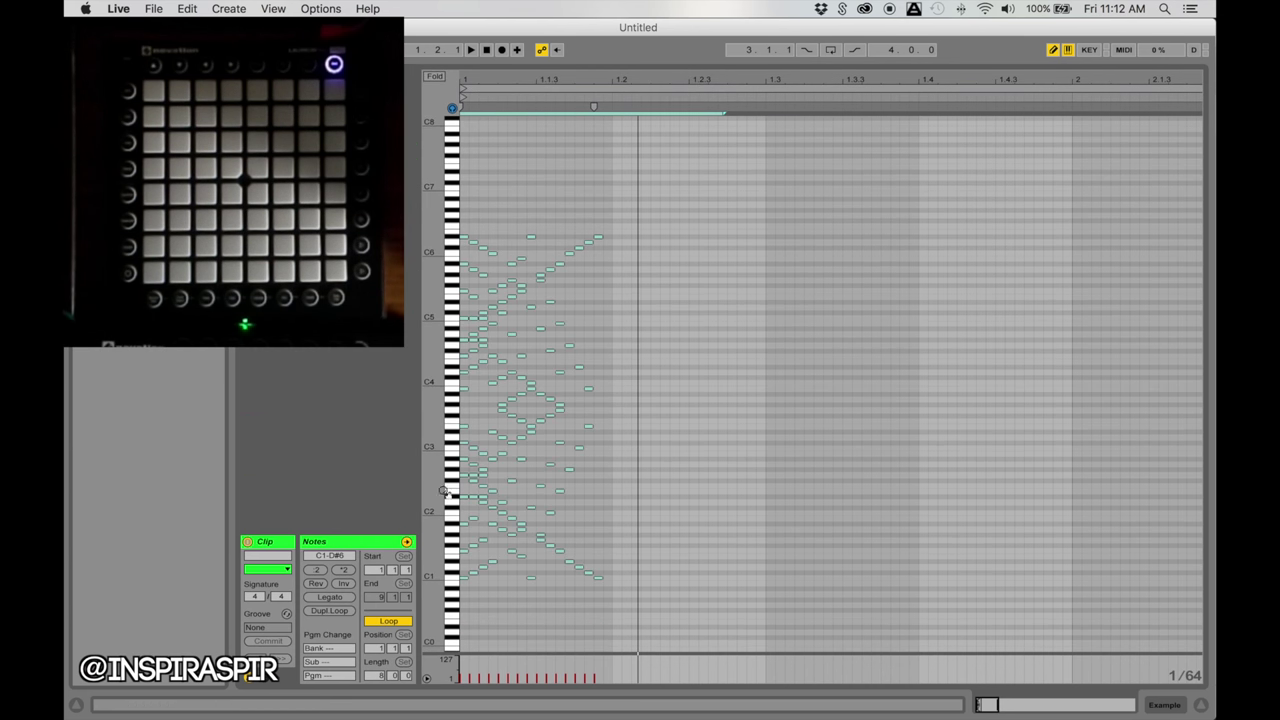
click(346, 569)
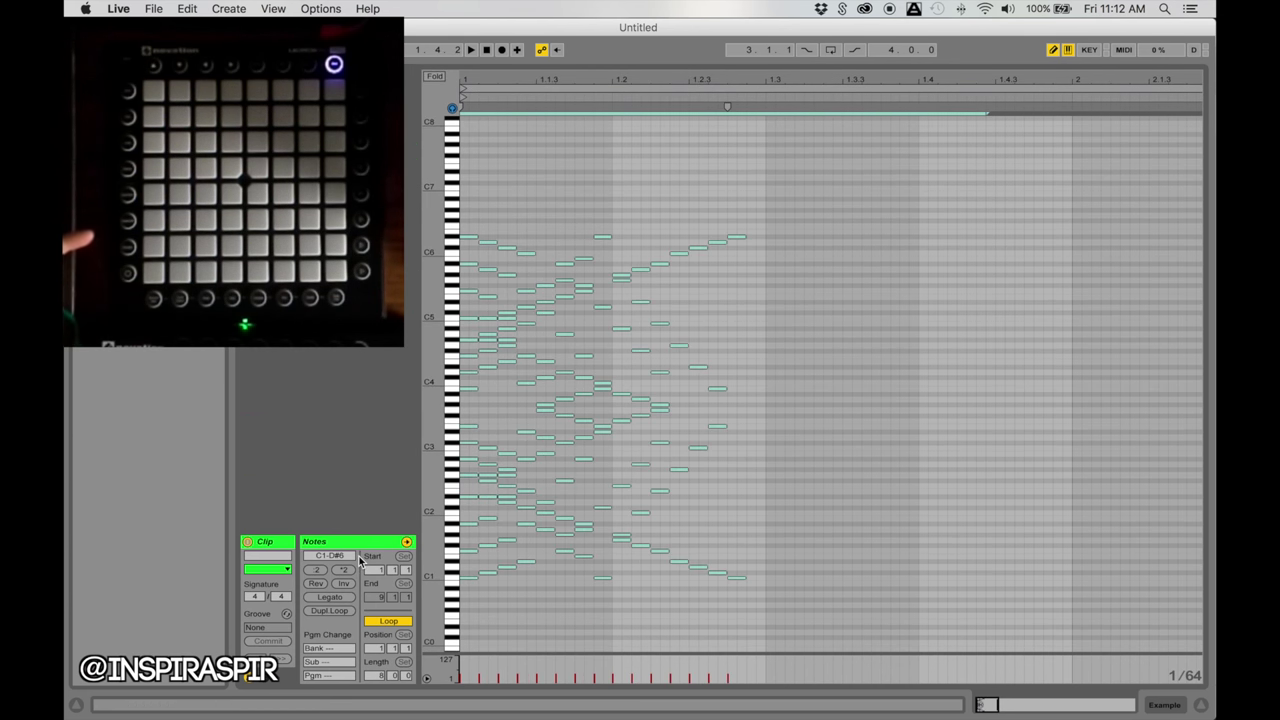
key(space)
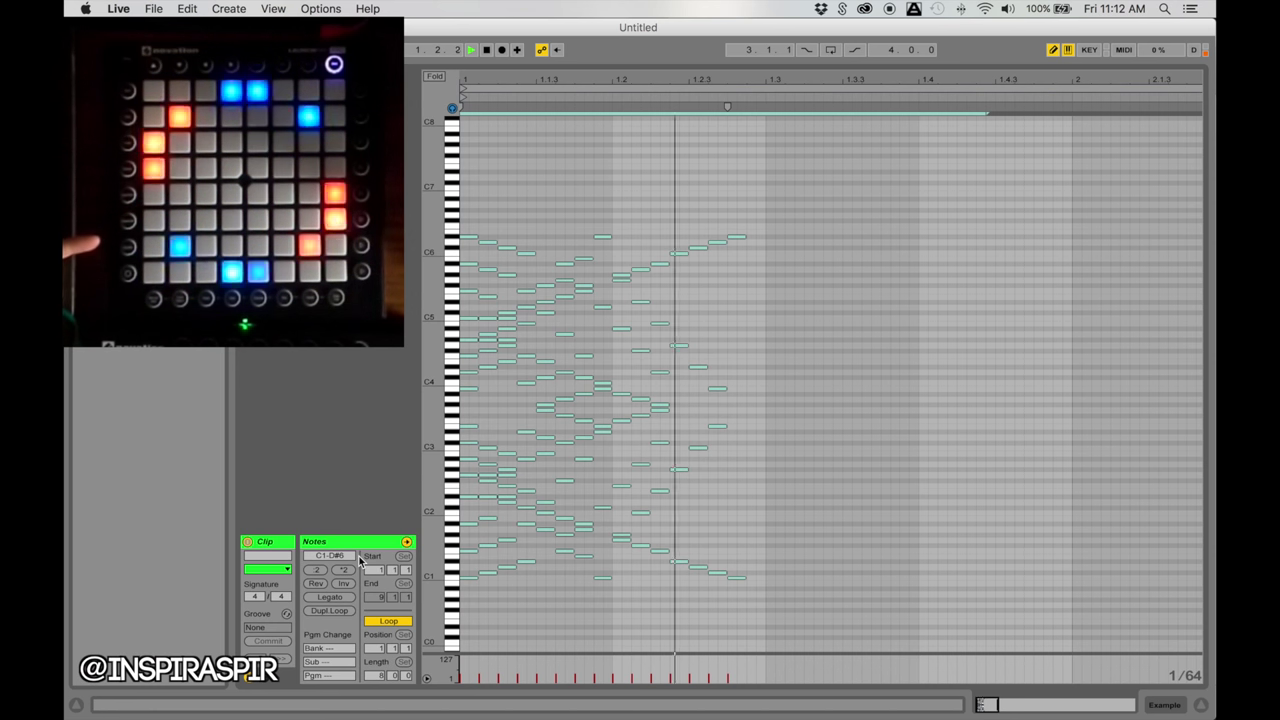
key(space)
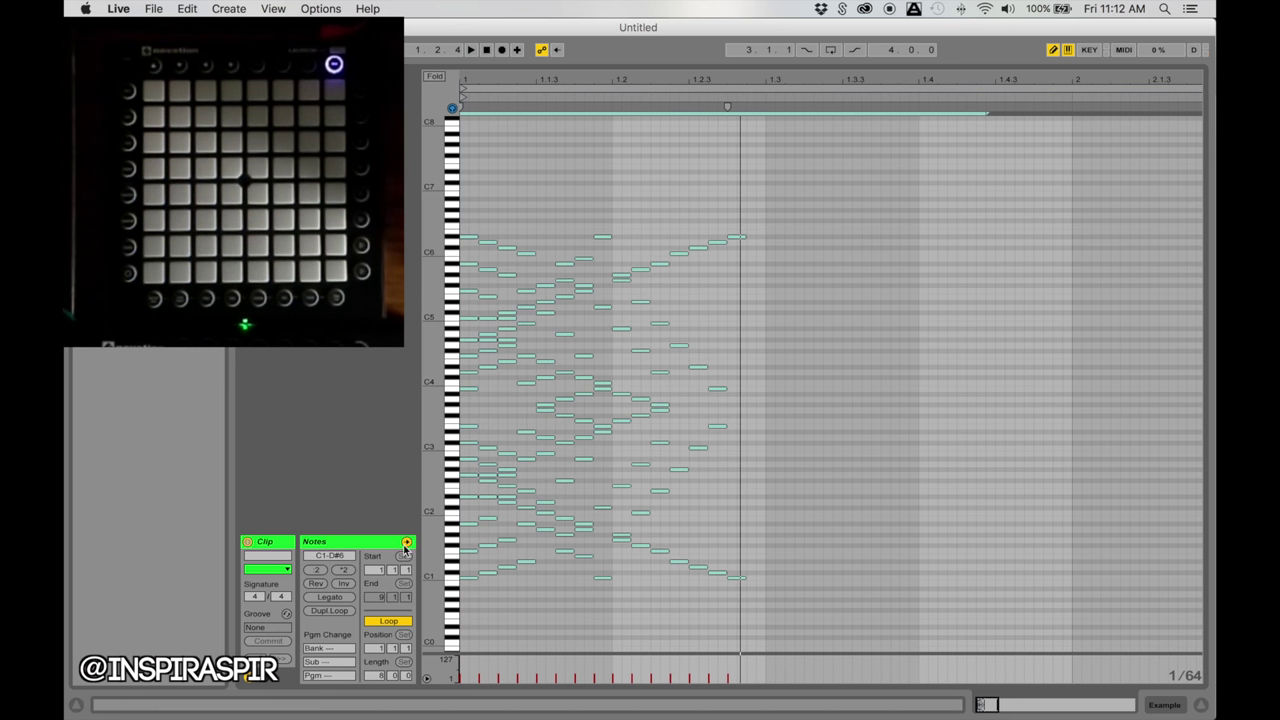
Step: Bring the arrangement back into view, select the Example clip and play its light pattern once more
drag(645, 62, 645, 336)
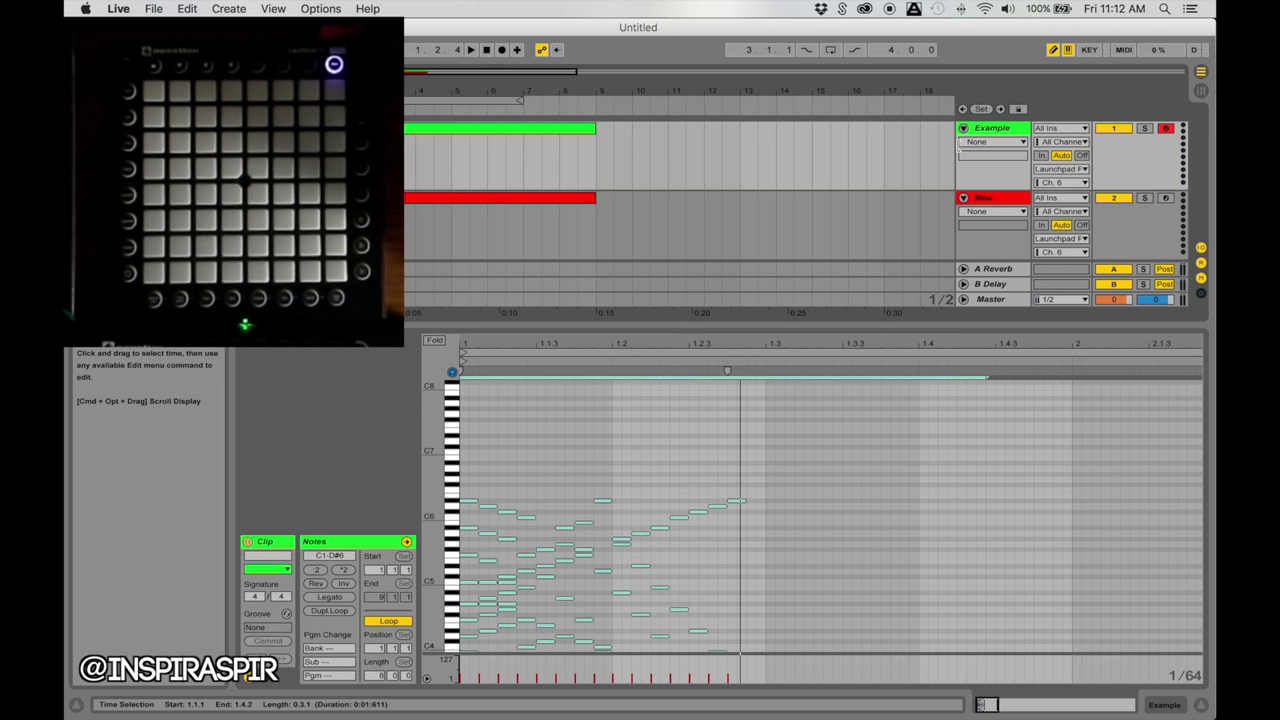
click(543, 129)
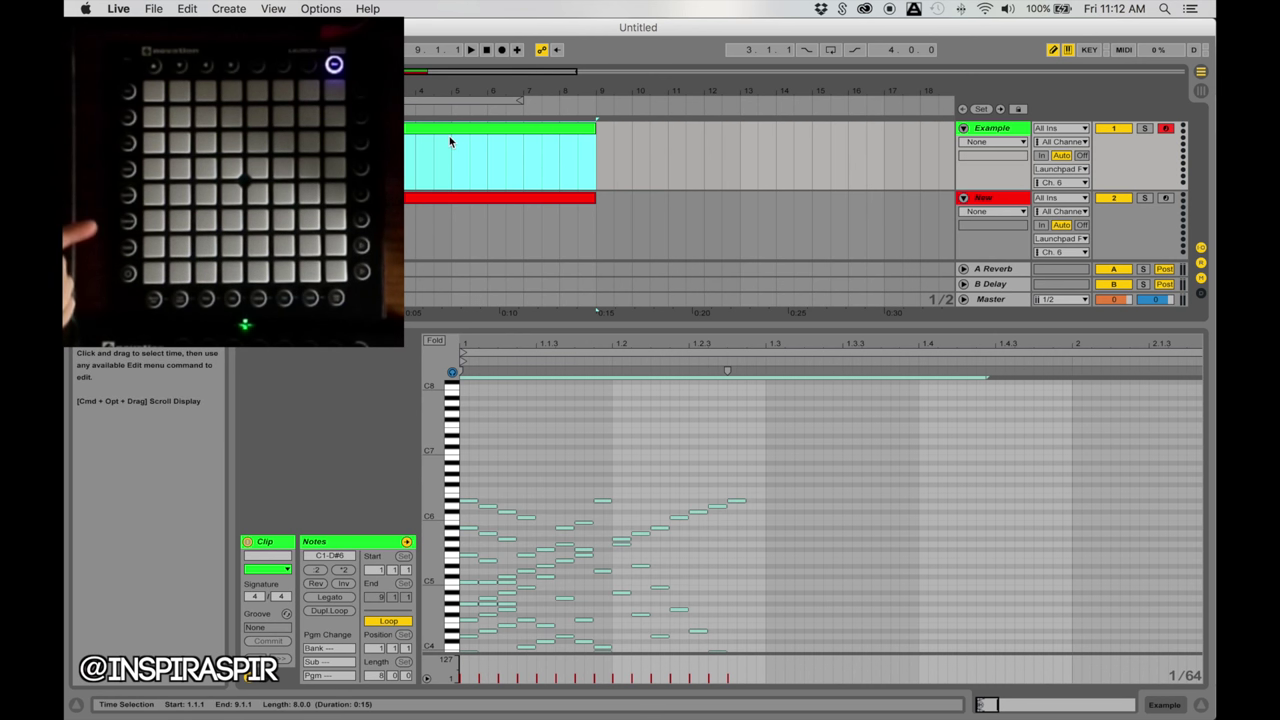
key(space)
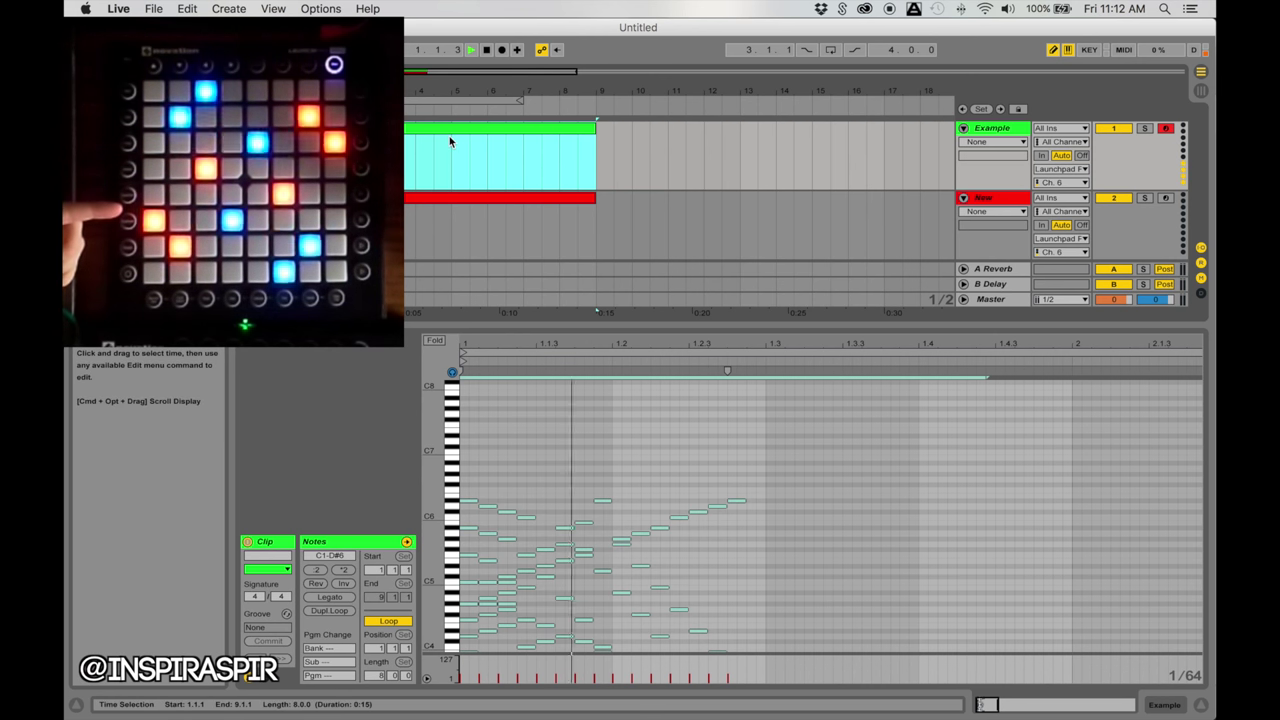
key(space)
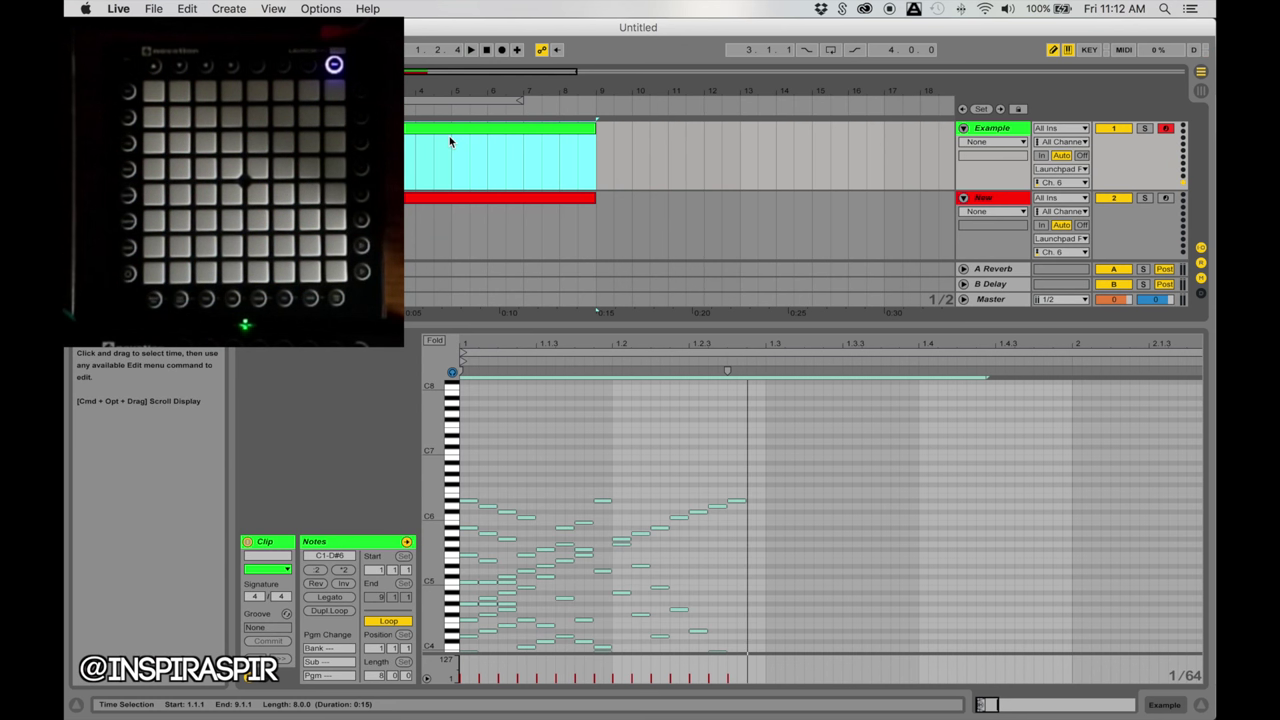
Step: Arm the New track and open its empty clip in an enlarged note editor with a 1/32 grid
click(444, 196)
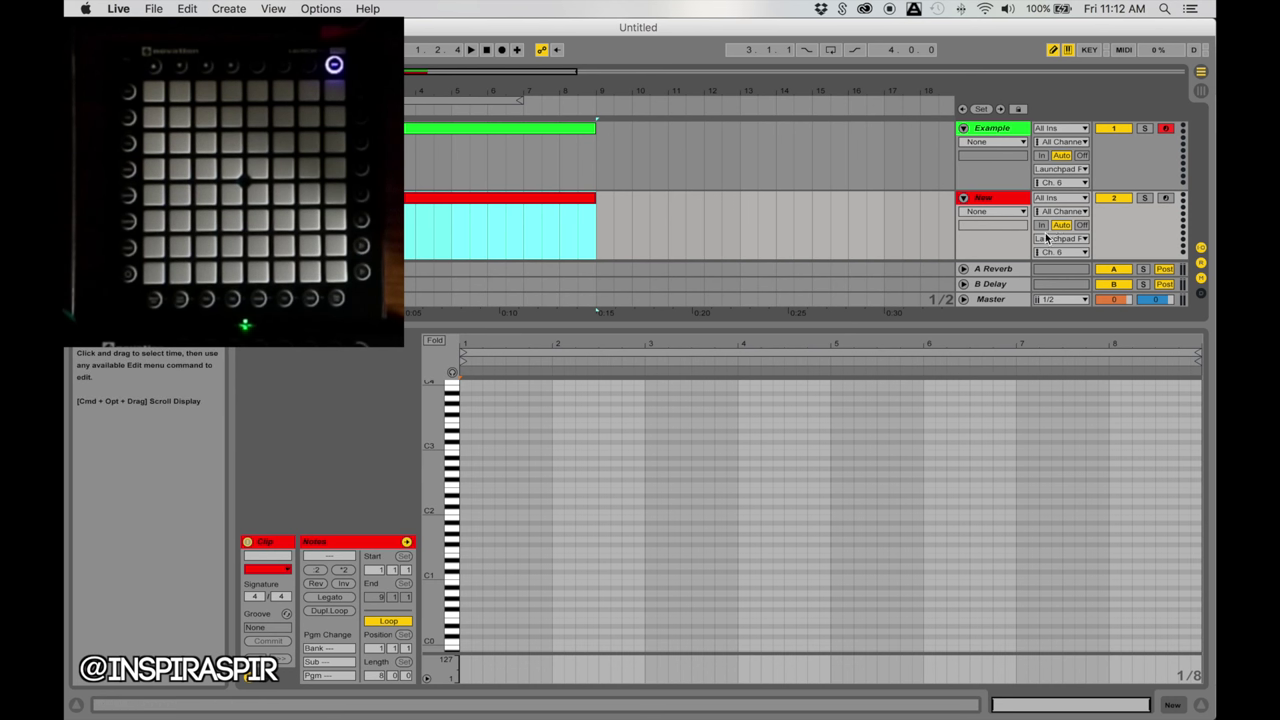
click(1165, 198)
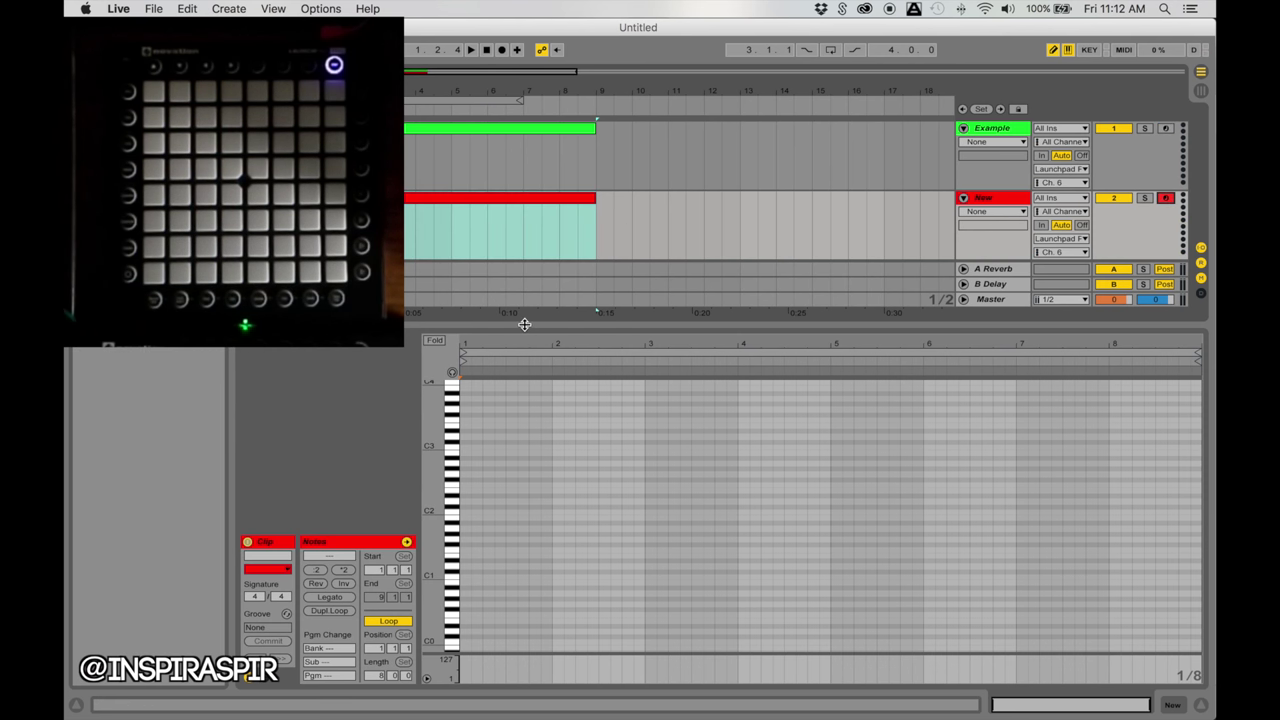
drag(524, 324, 511, 209)
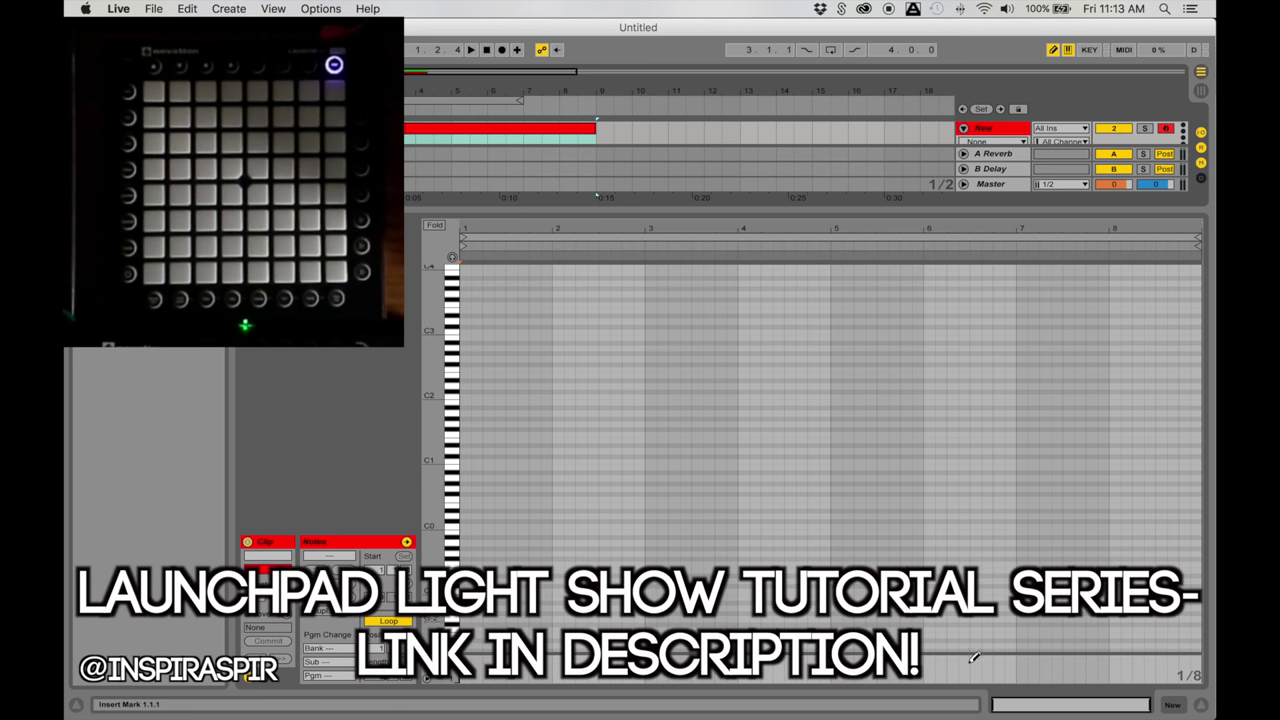
drag(1020, 706, 1024, 719)
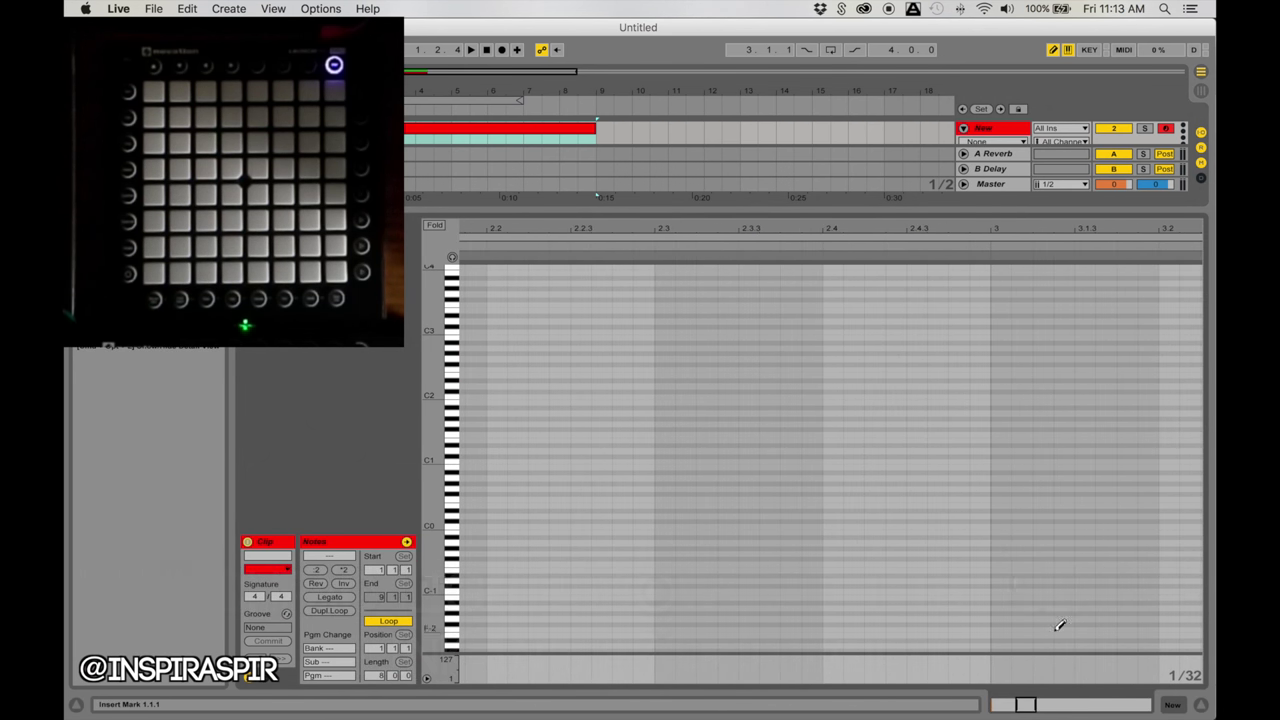
Step: Draw an ascending run of eight 1/32 notes from B3 to D#6, starting at 1.1.1 in the New clip
scroll(951, 558, left, 5)
drag(546, 217, 517, 140)
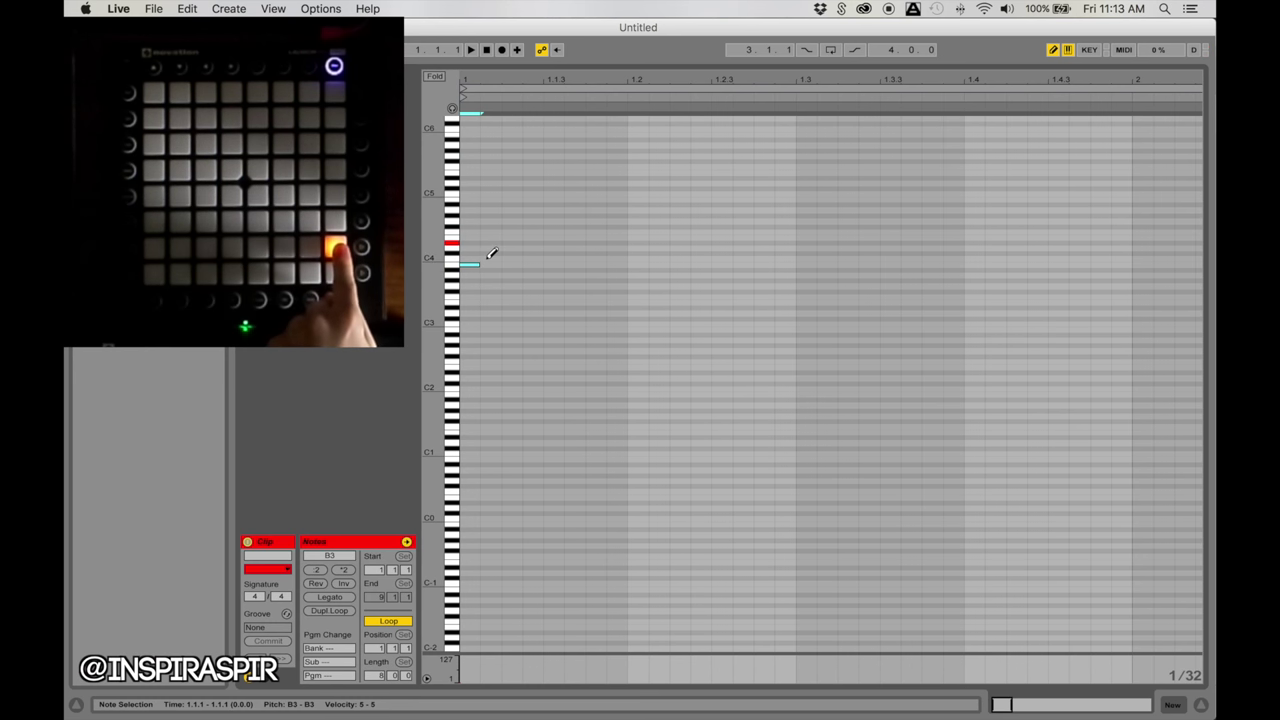
click(491, 243)
scroll(492, 243, up, 3)
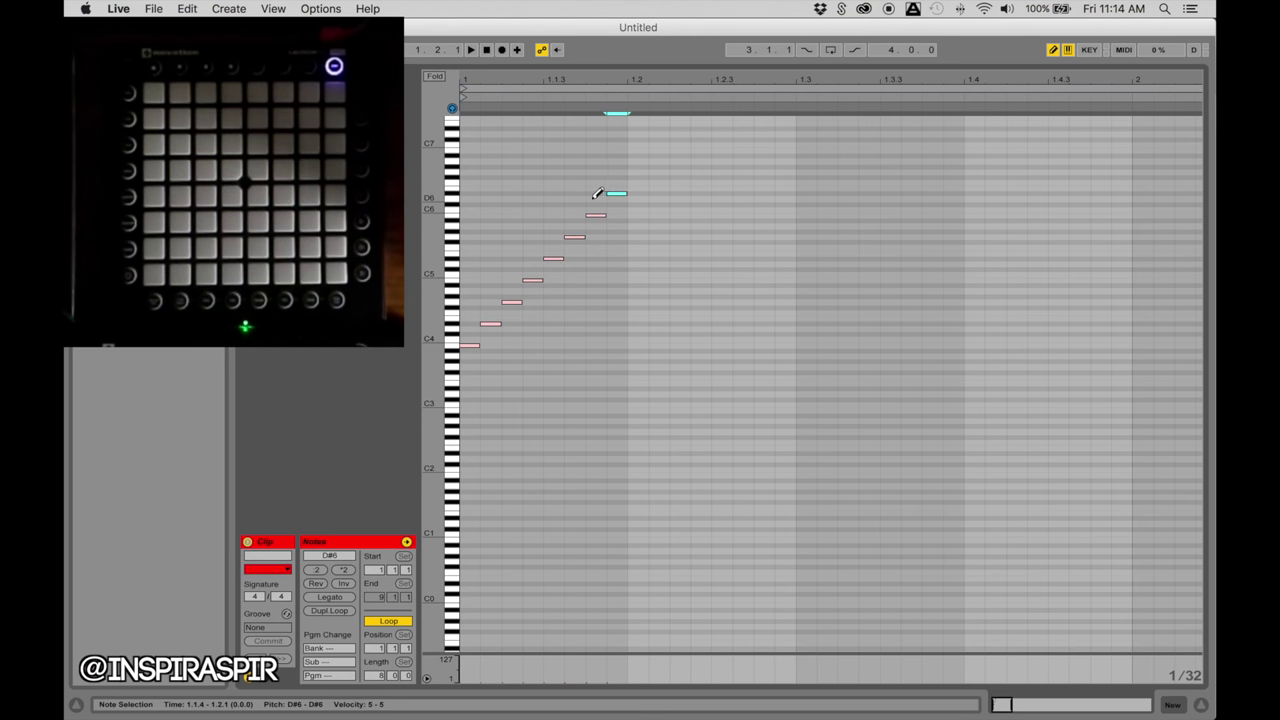
Step: Copy the ascending eight-note run to 1.1.4, reverse the copy into a descending run and play the clip
drag(471, 171, 610, 397)
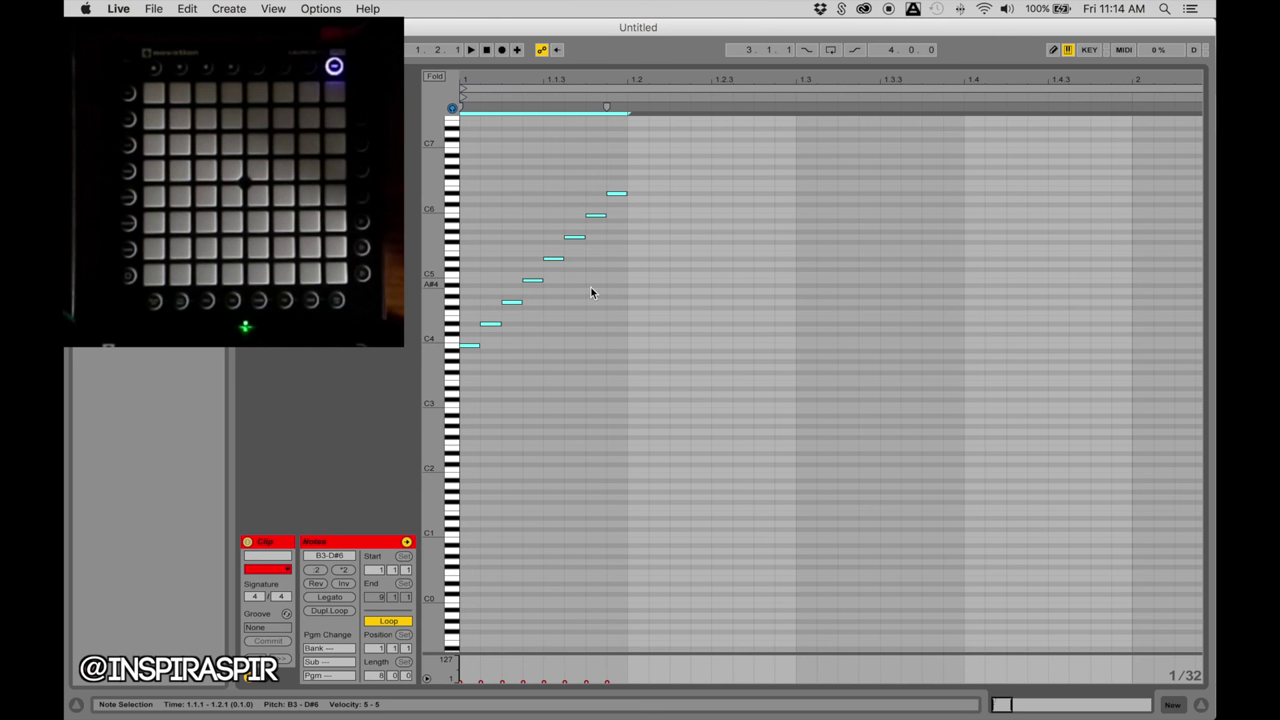
click(608, 268)
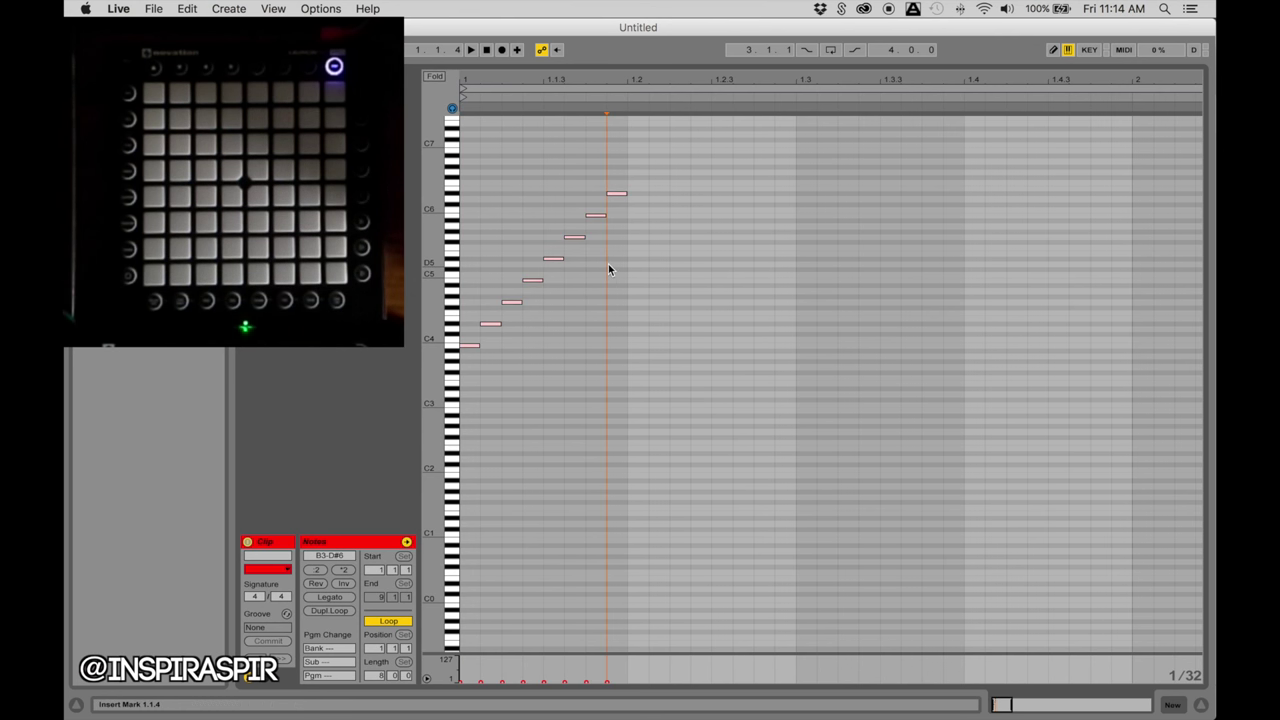
key(super+v)
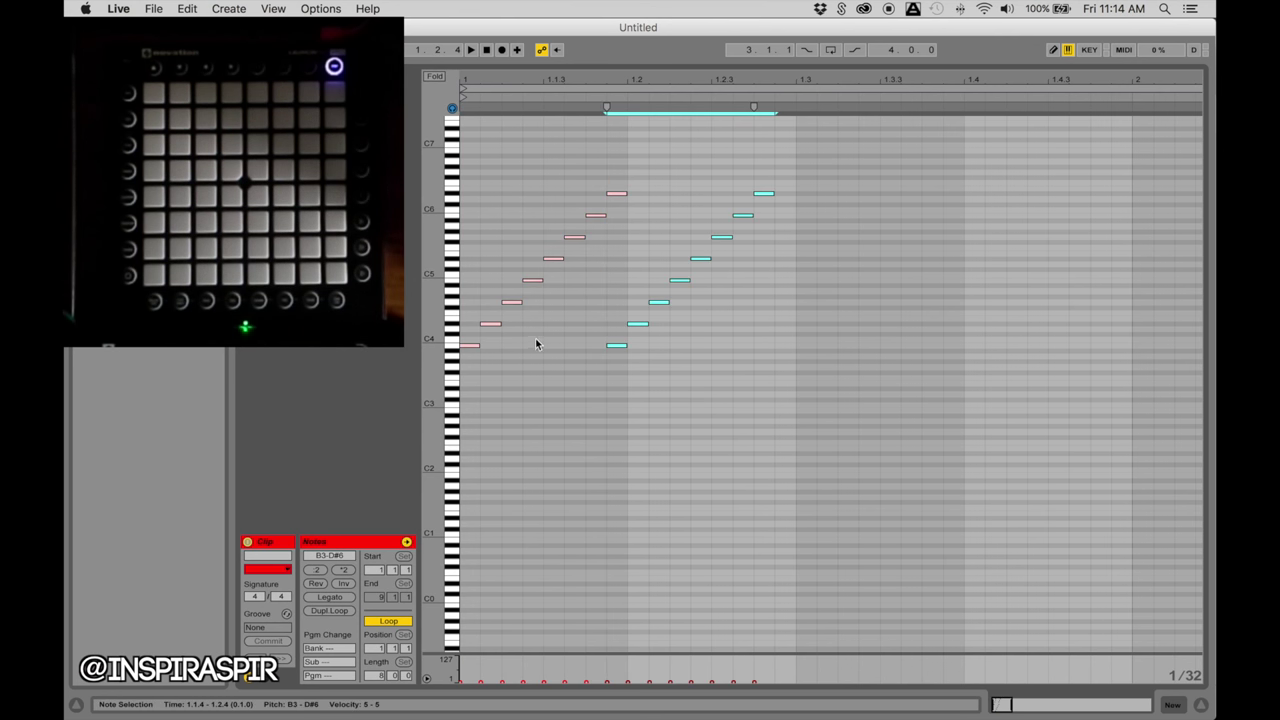
click(316, 584)
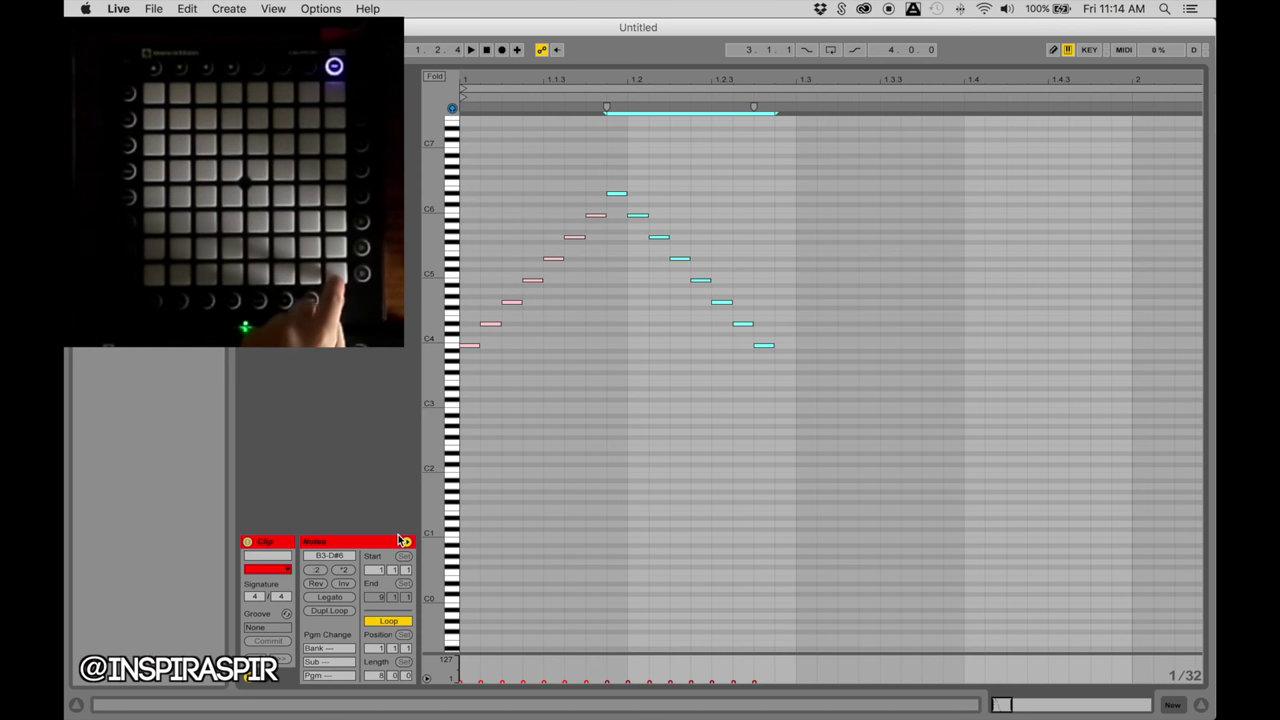
key(space)
key(space)
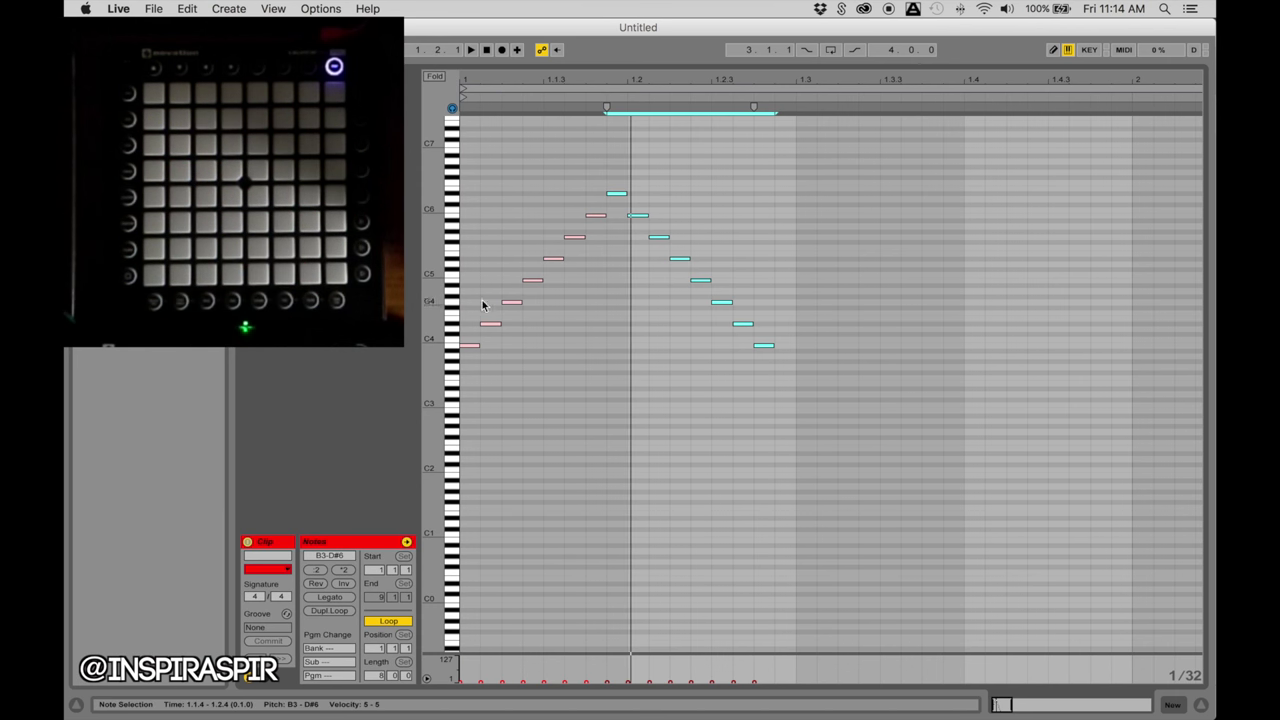
Step: Move the Example clip about four and a half bars later, and return to the start of the New clip's notes
drag(630, 60, 600, 334)
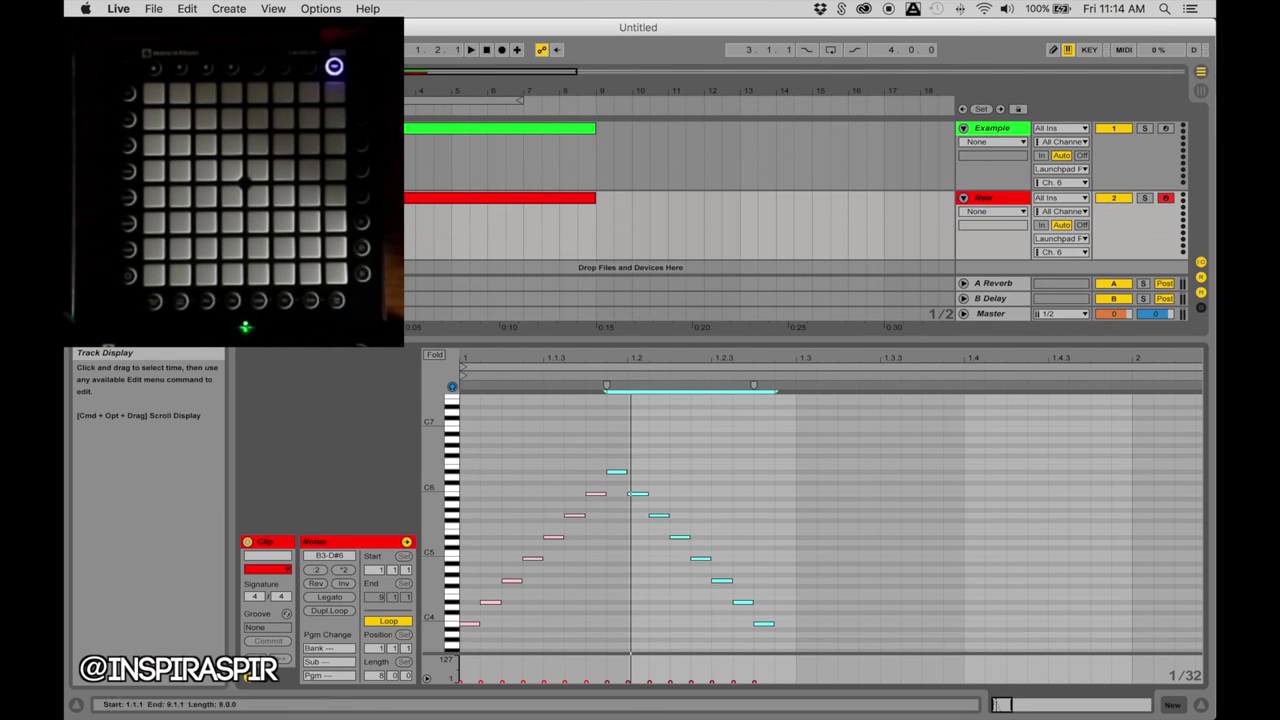
drag(329, 128, 491, 134)
click(510, 197)
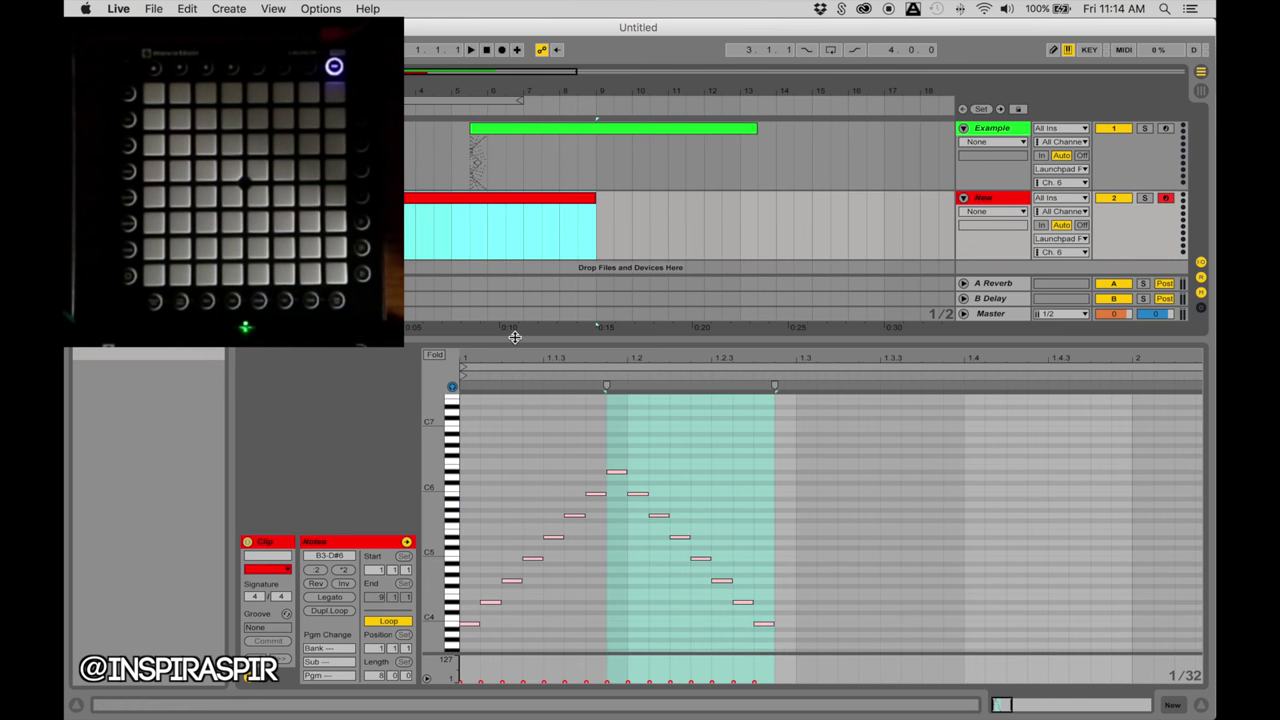
drag(512, 338, 526, 123)
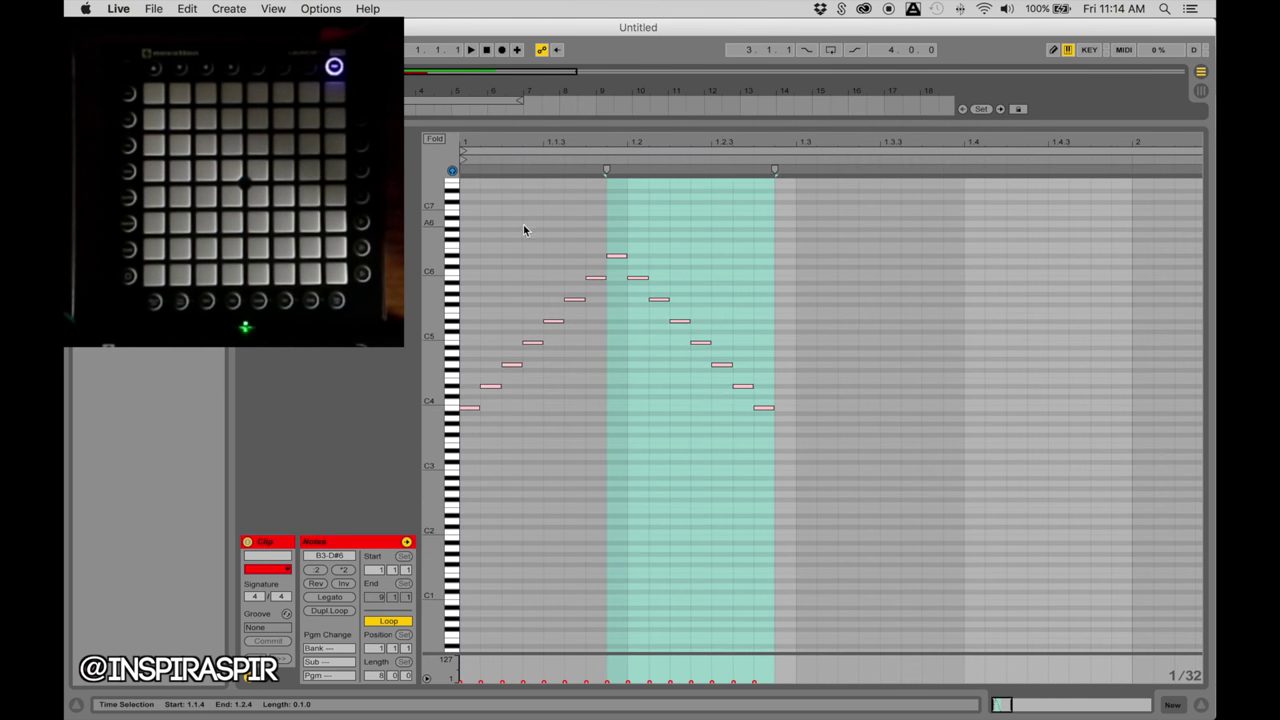
click(462, 263)
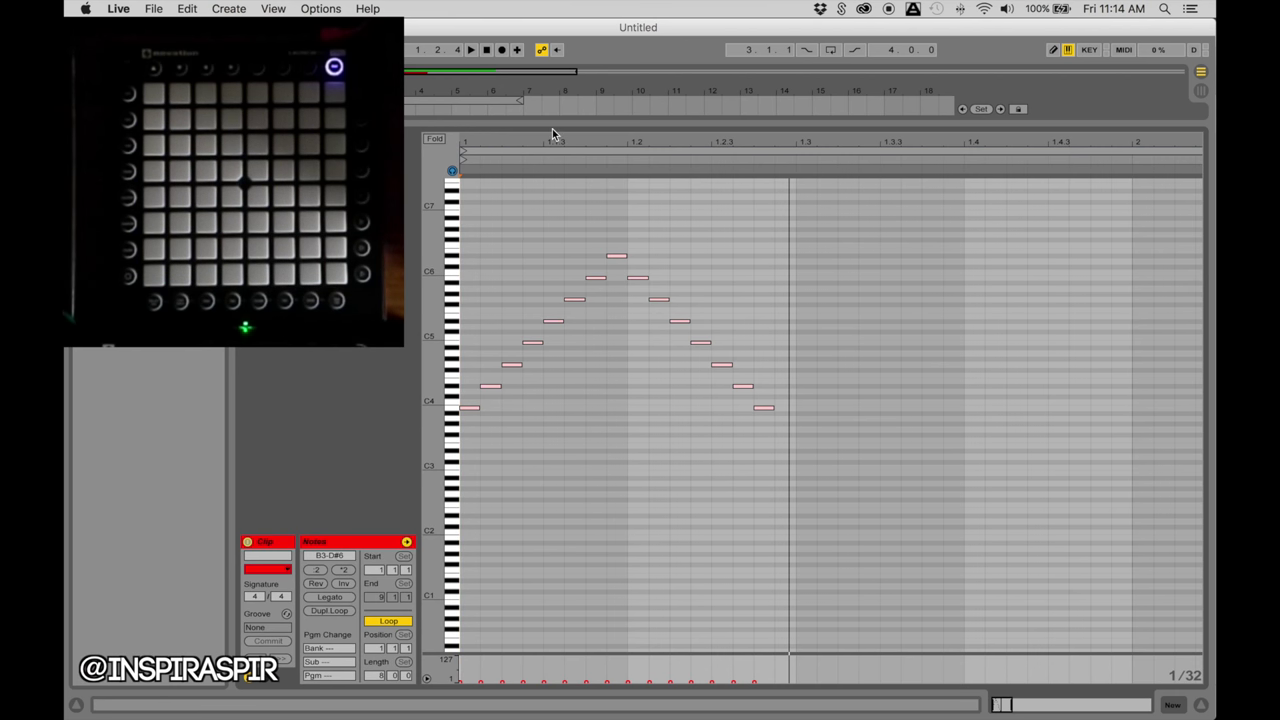
Step: Enlarge the note editor and draw an ascending run of six 1/32 notes from D4 to A#5, starting at 1.3.1
drag(552, 127, 552, 64)
key(b)
scroll(512, 297, right, 2)
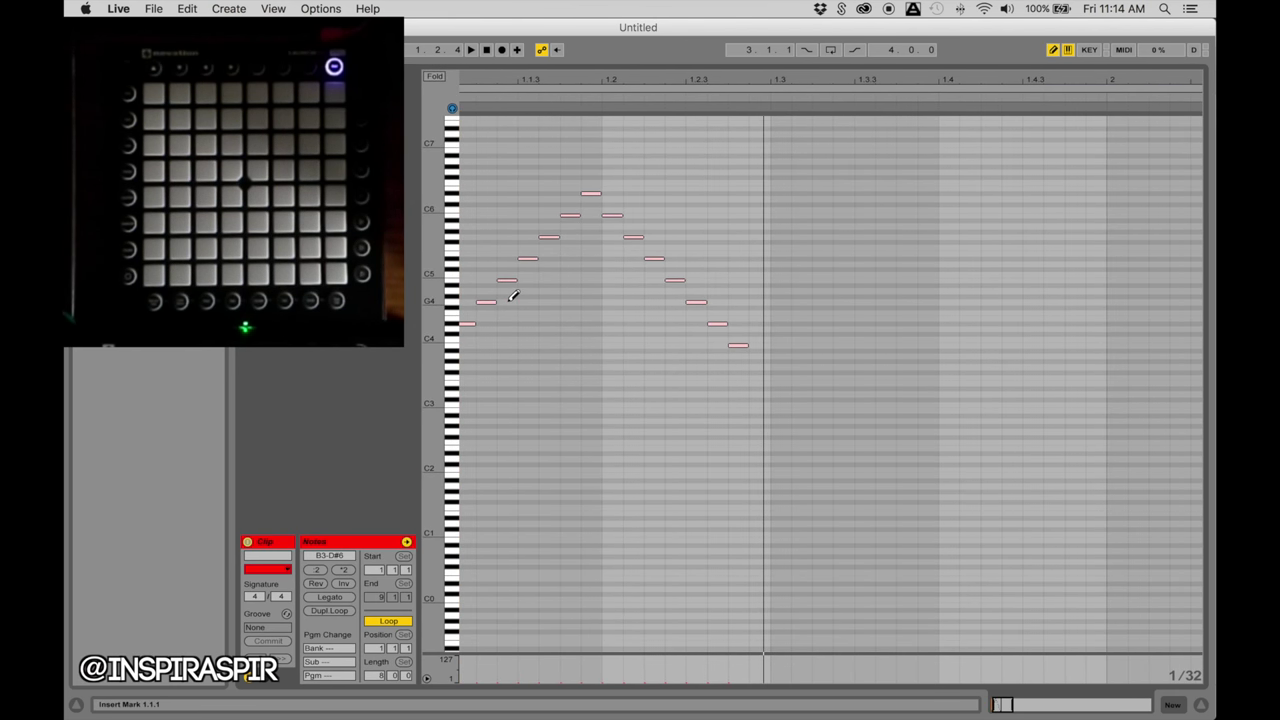
scroll(514, 297, left, 2)
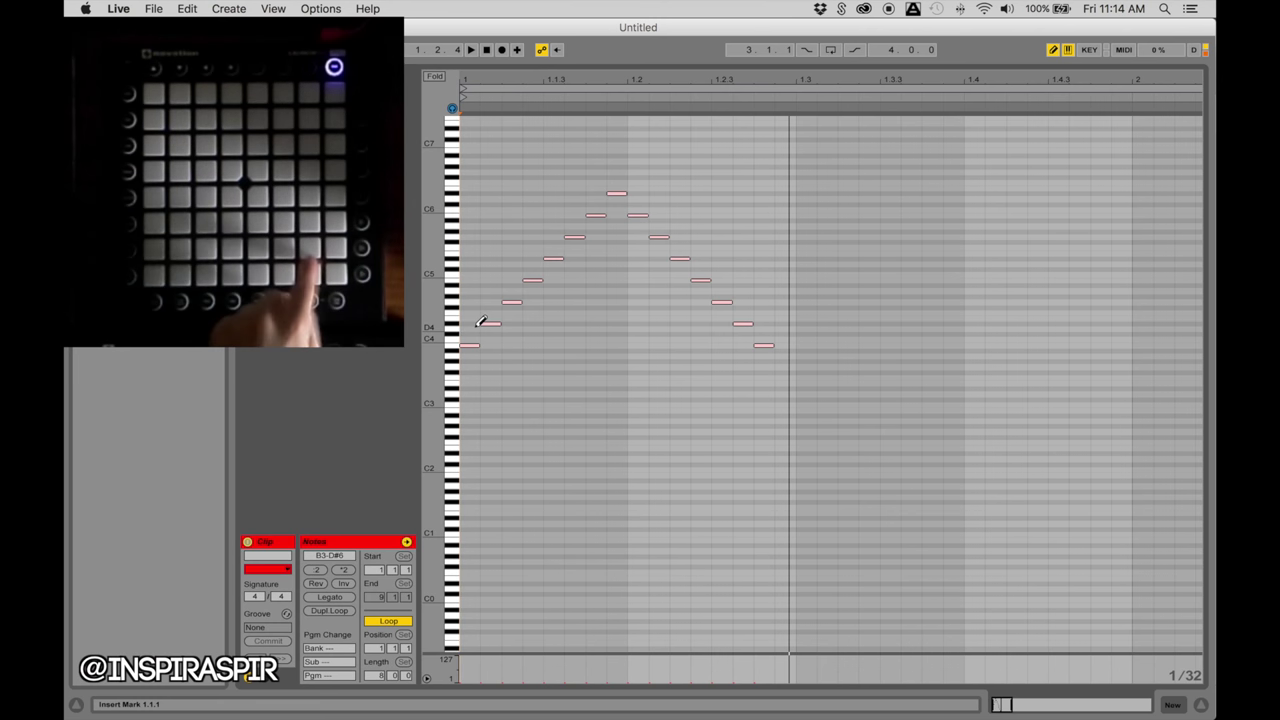
scroll(509, 301, right, 3)
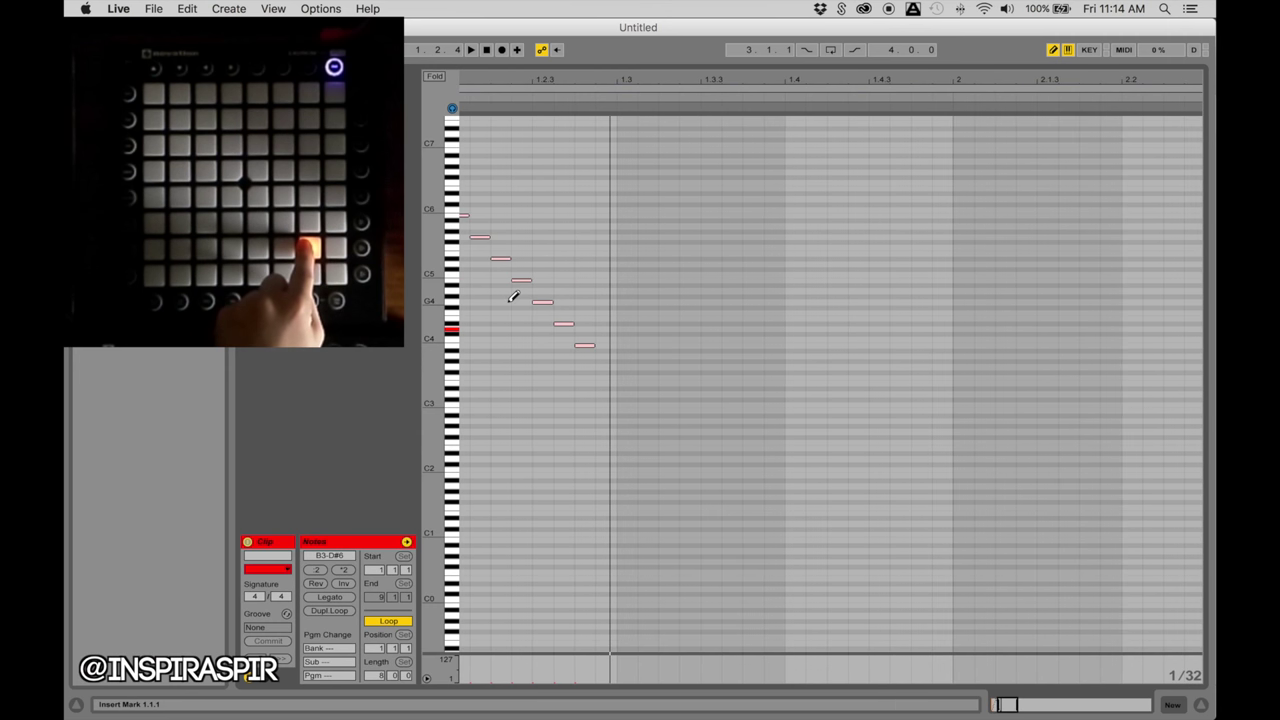
scroll(522, 298, right, 4)
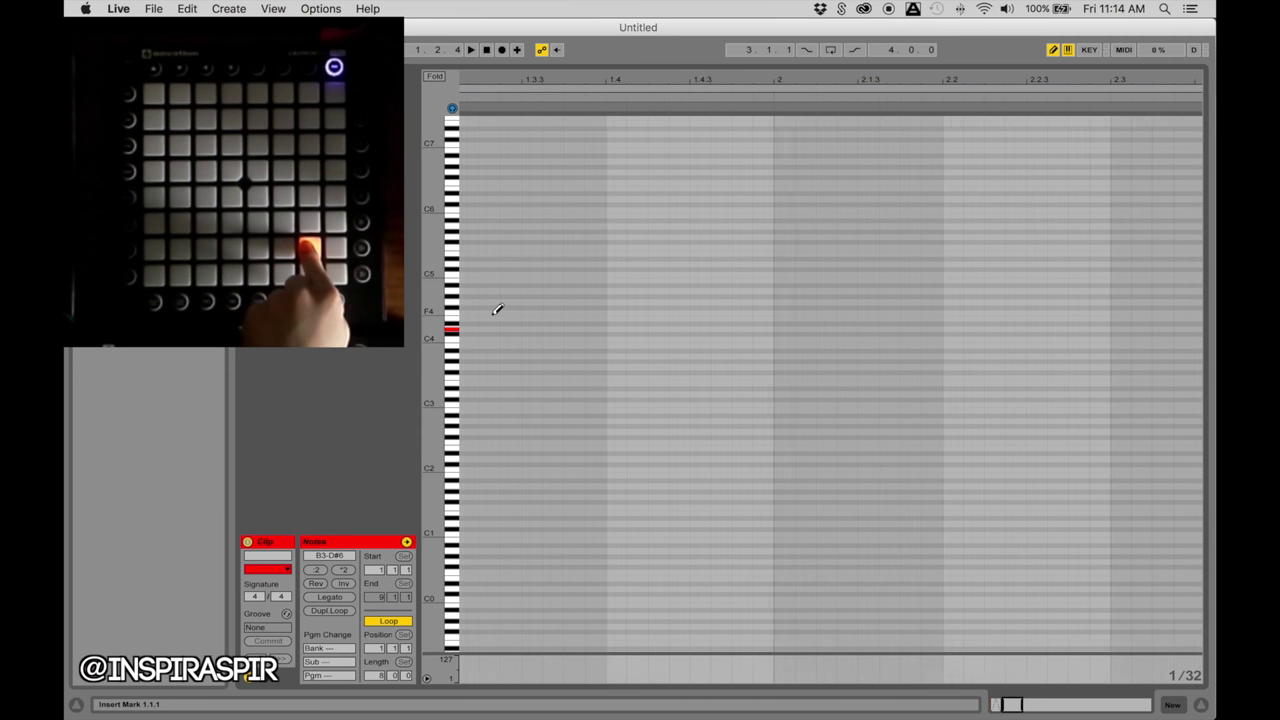
scroll(576, 268, right, 1)
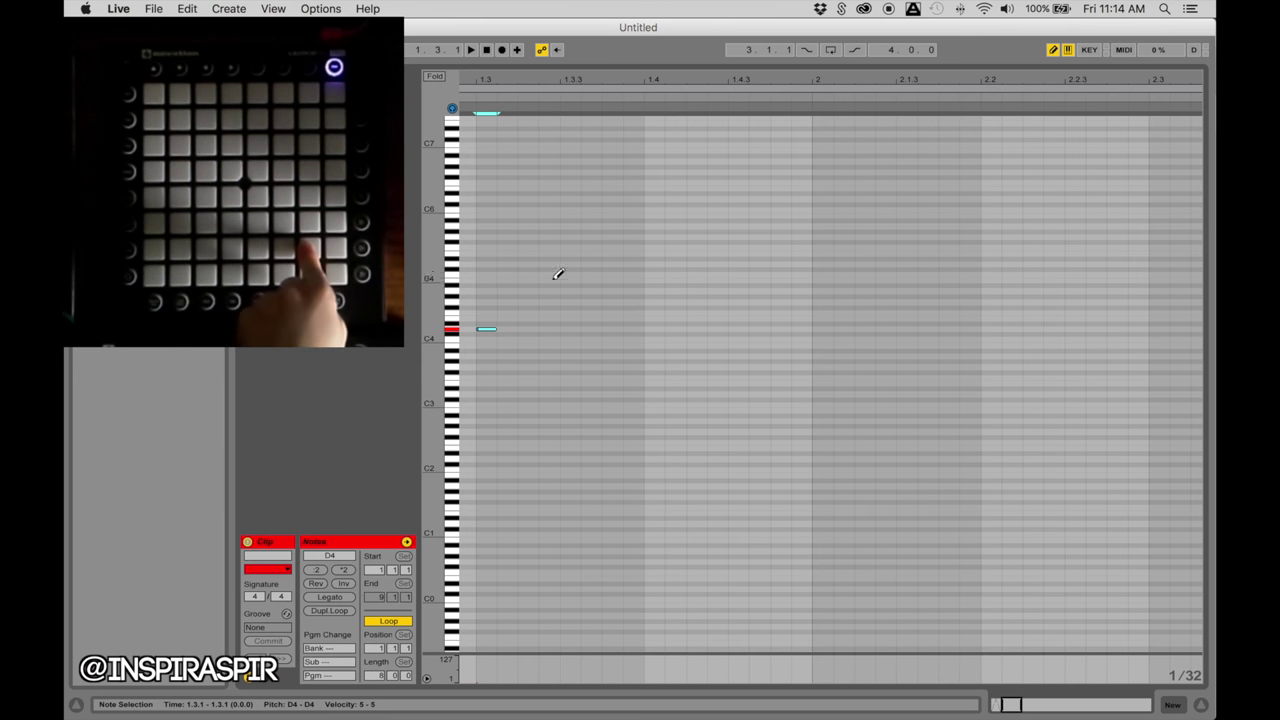
scroll(558, 274, left, 7)
scroll(546, 286, right, 7)
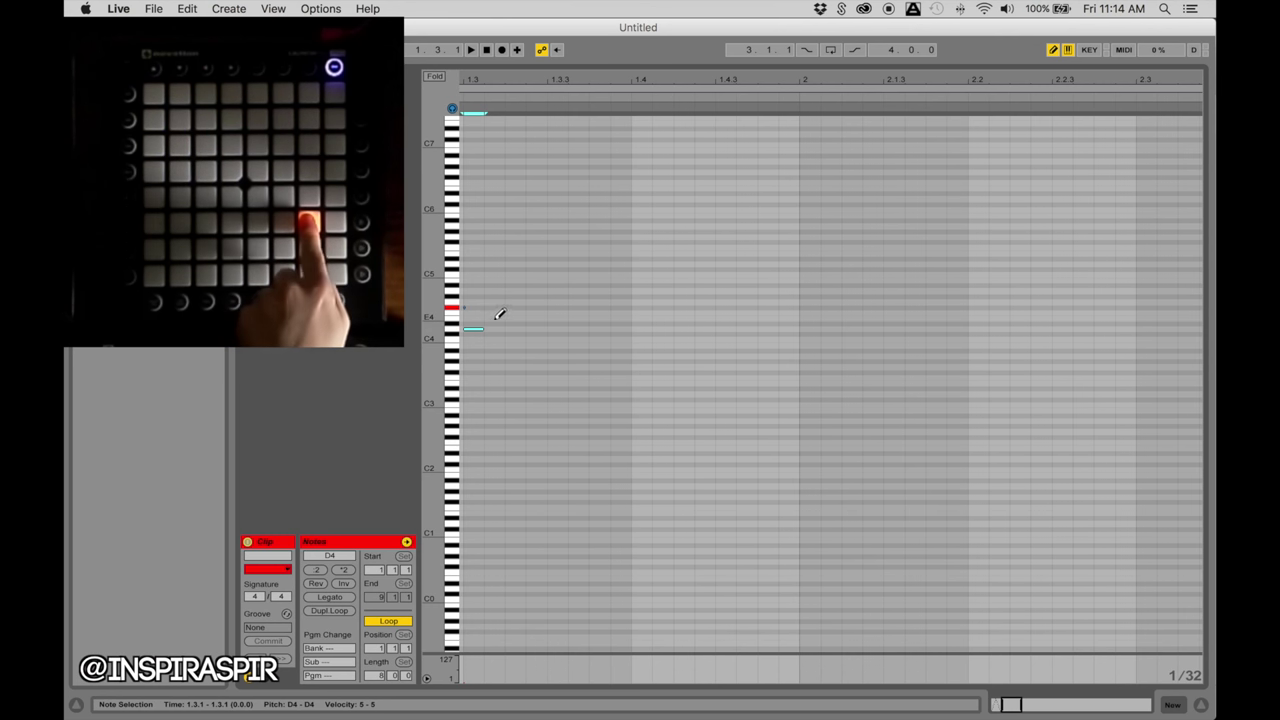
click(494, 305)
click(515, 285)
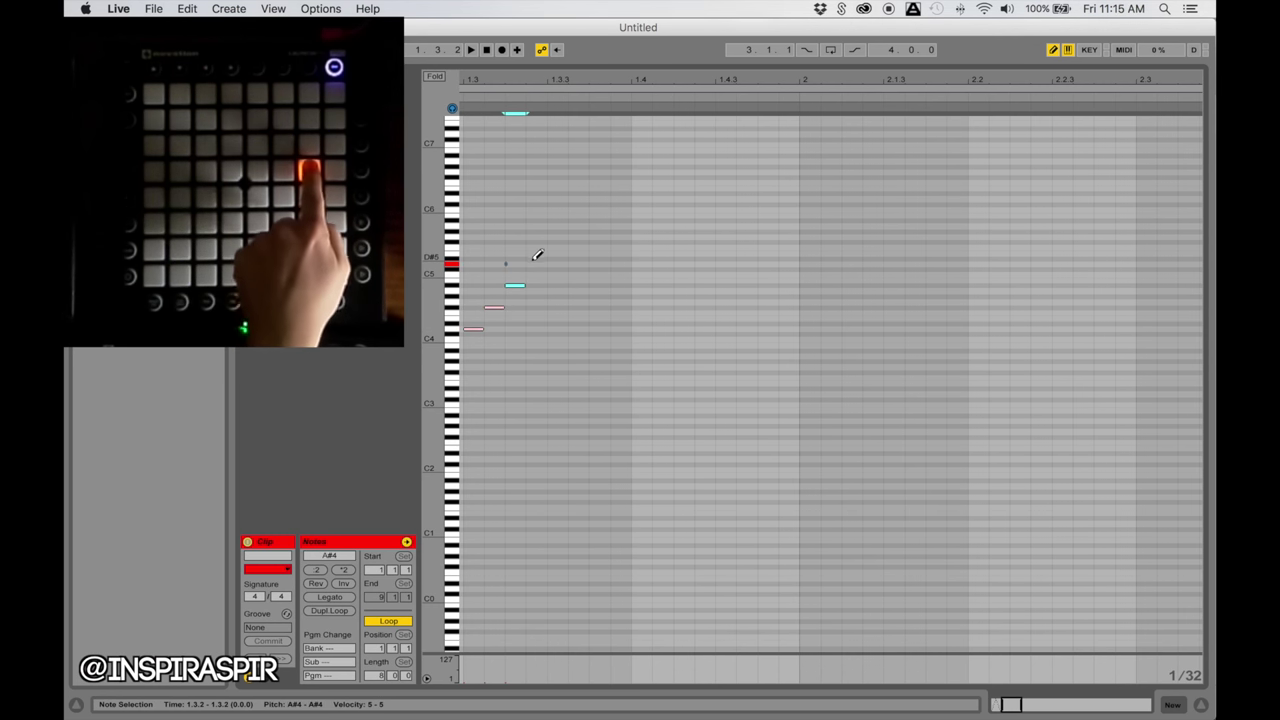
click(536, 264)
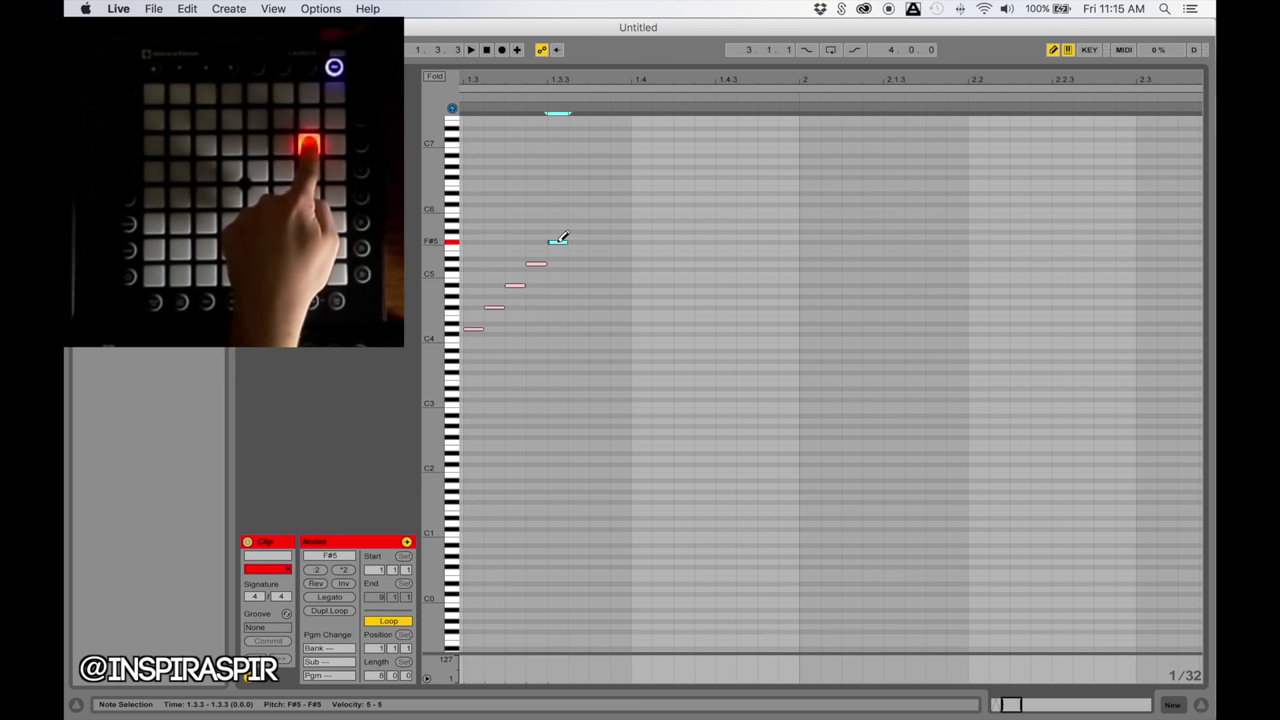
click(578, 219)
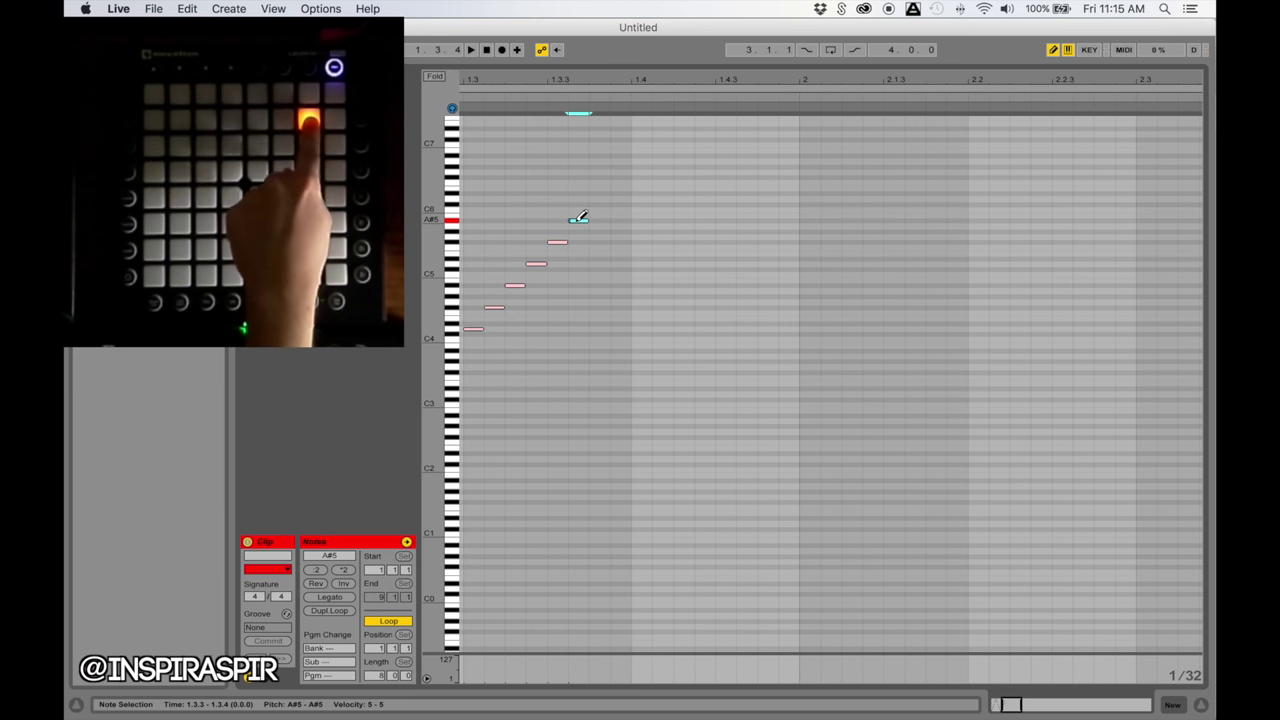
Step: Copy the ascending six-note run so it starts at its top note in 1.3.3, and reverse the copy into a descending run
drag(478, 199, 653, 410)
key(super+c)
click(569, 280)
key(super+v)
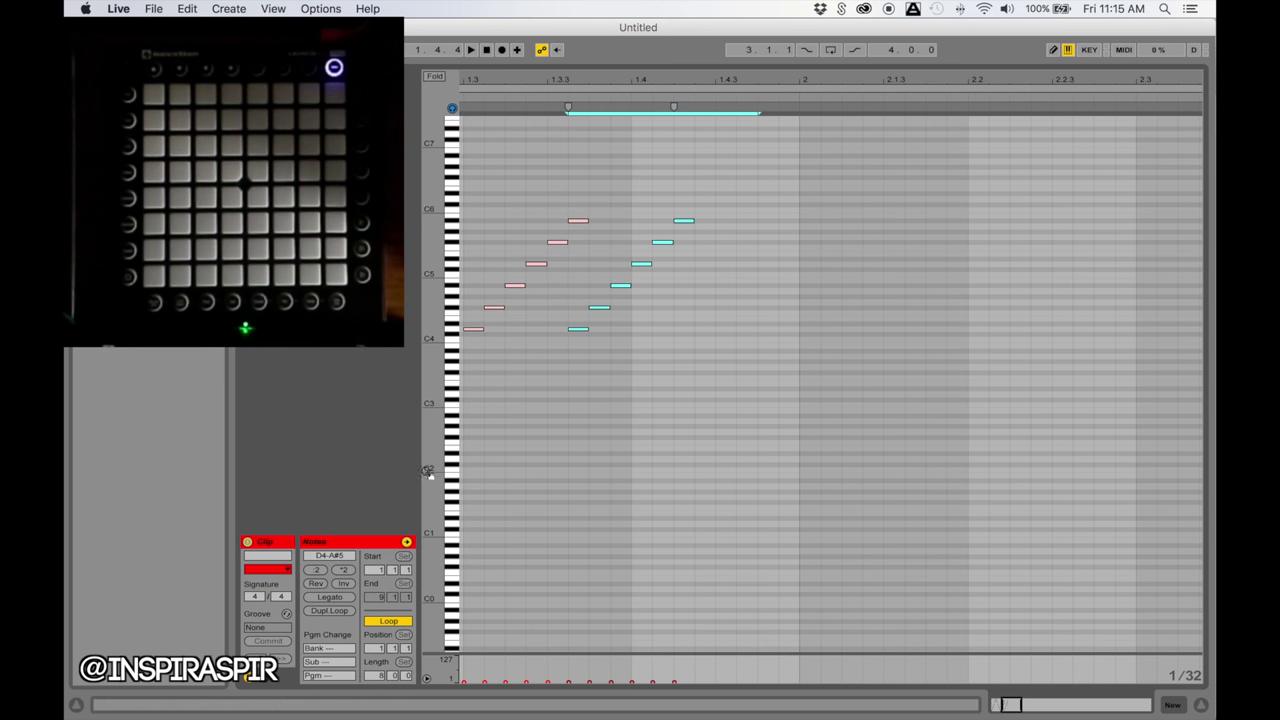
click(316, 583)
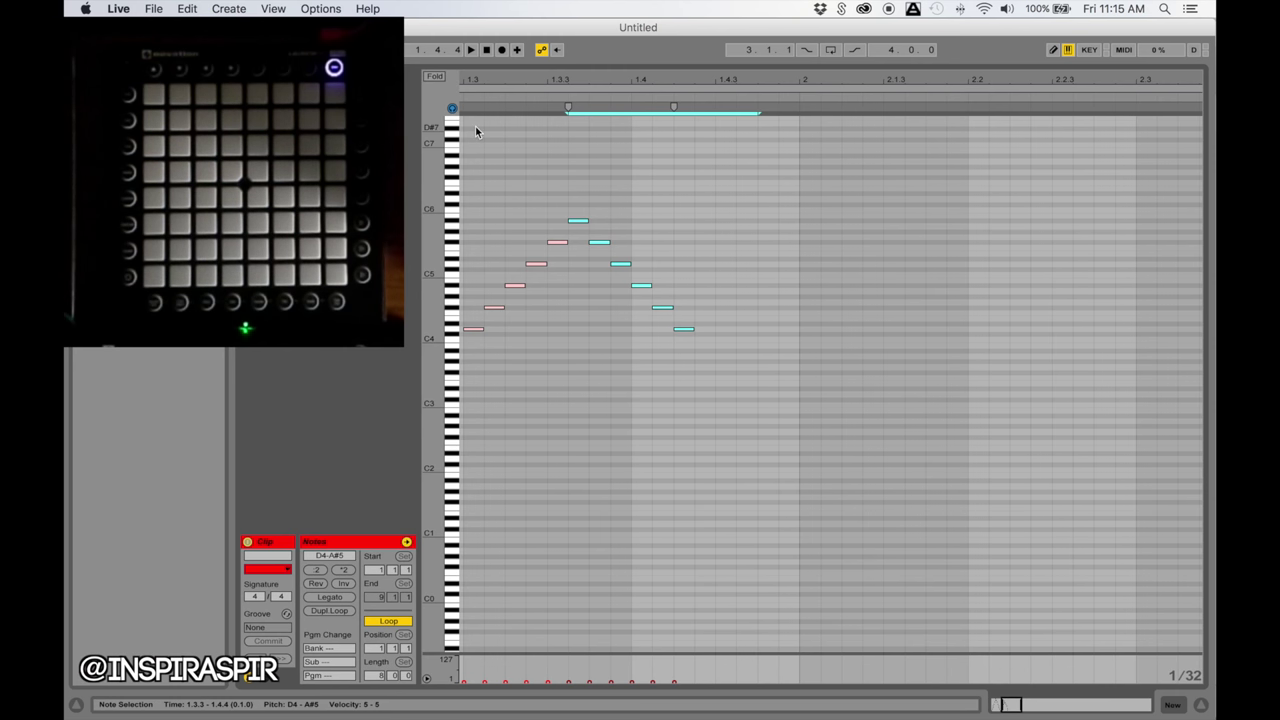
Step: Play the clip from about 1.3 to preview the second rising and falling run
scroll(494, 98, left, 3)
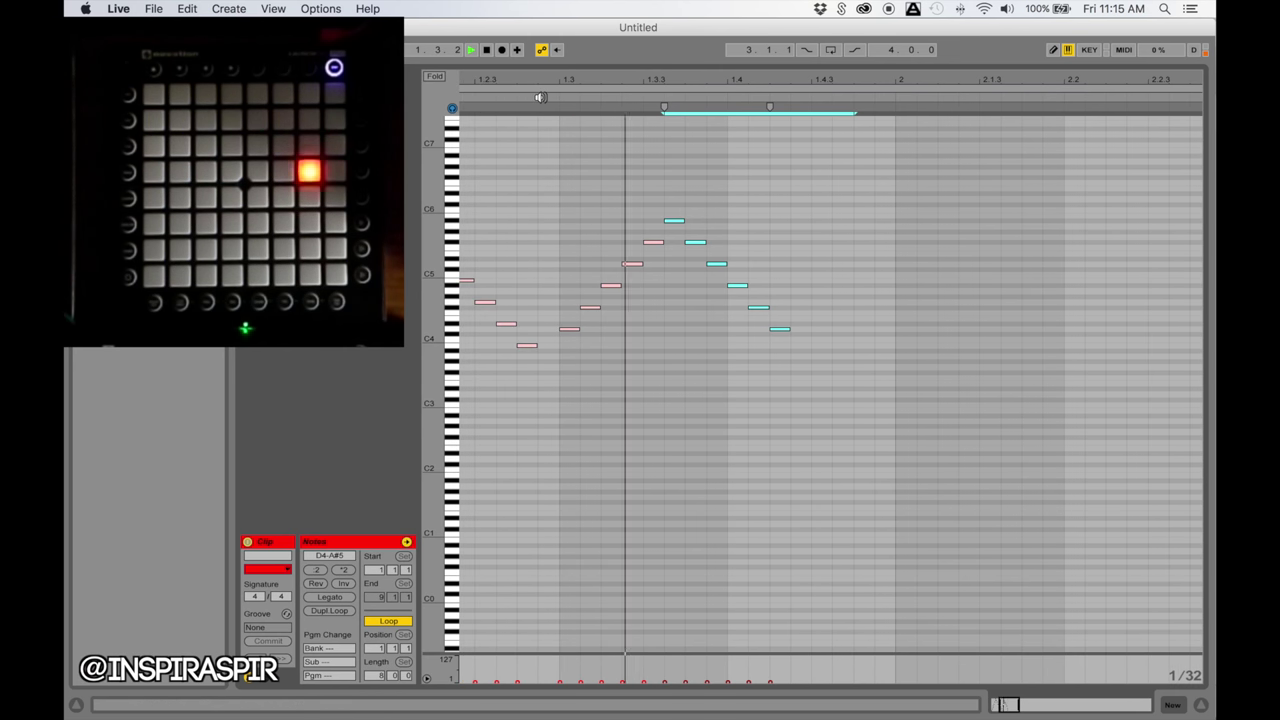
click(541, 97)
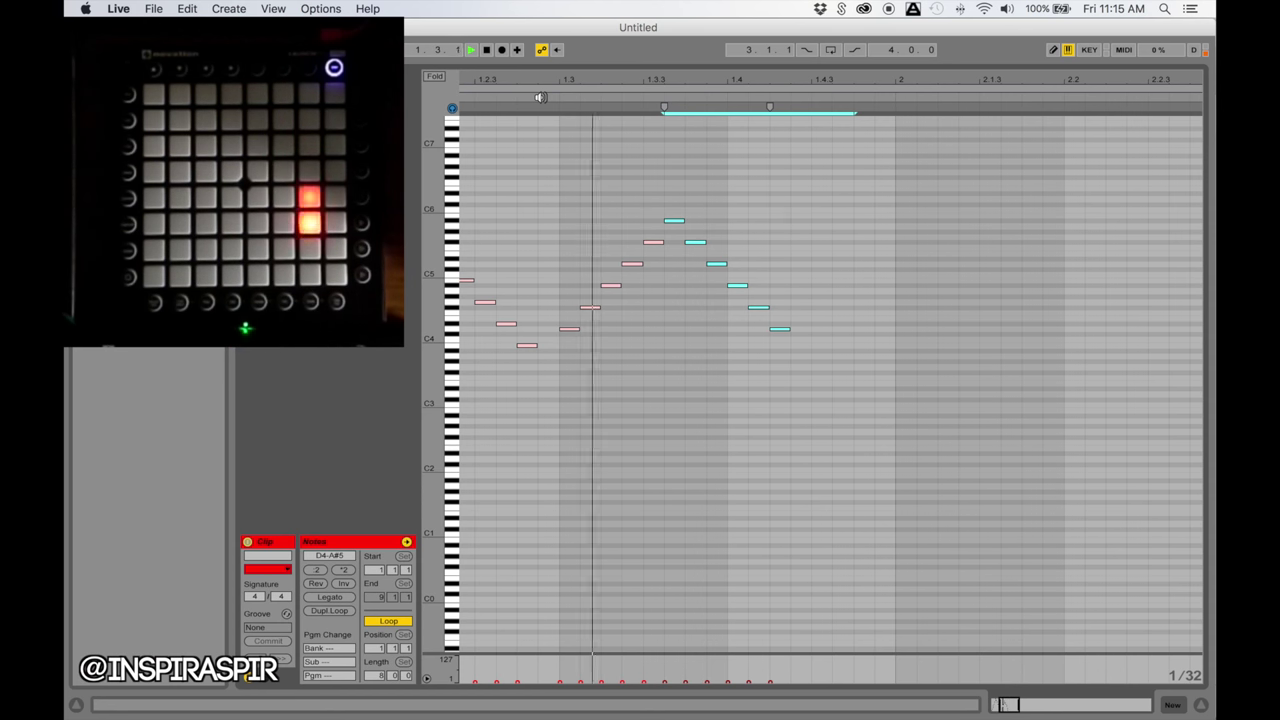
key(space)
Step: Move the D4 to A#5 rise and fall from 1.3.1 to 1.1.1, over the first pattern, and play the clip
scroll(547, 133, right, 1)
scroll(536, 192, right, 4)
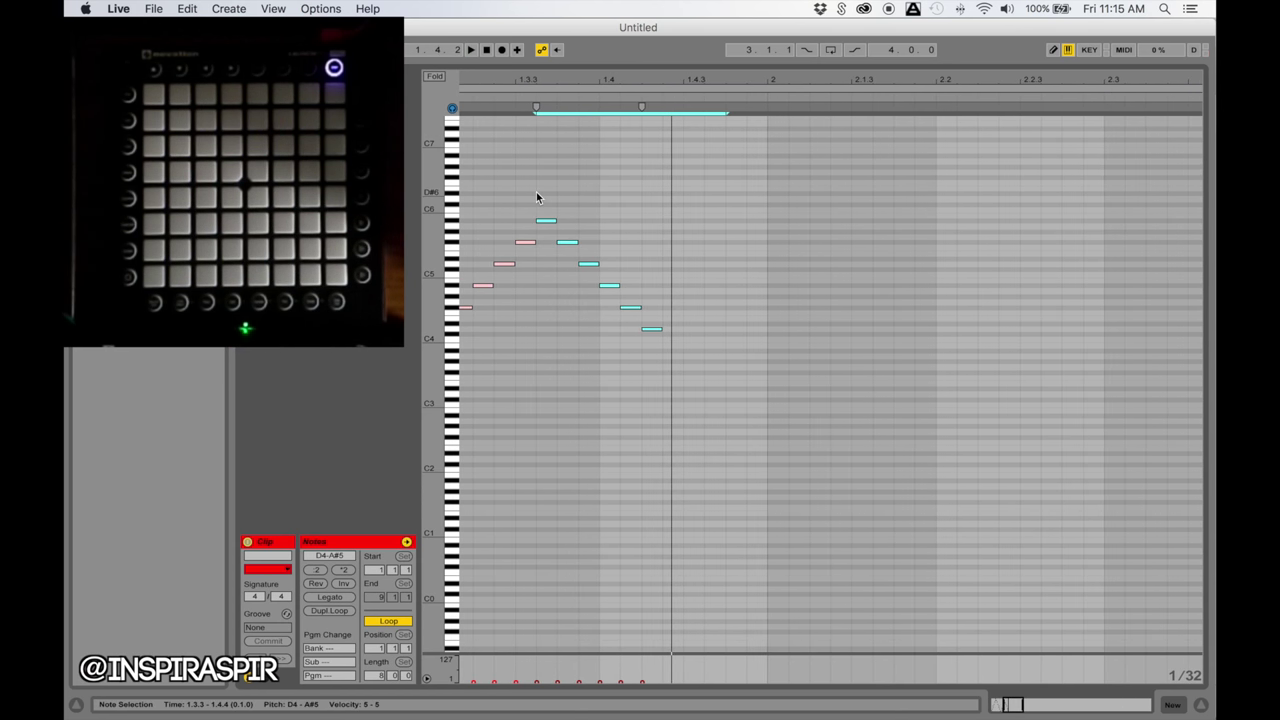
scroll(535, 191, left, 4)
drag(557, 192, 766, 363)
key(Delete)
scroll(734, 342, left, 6)
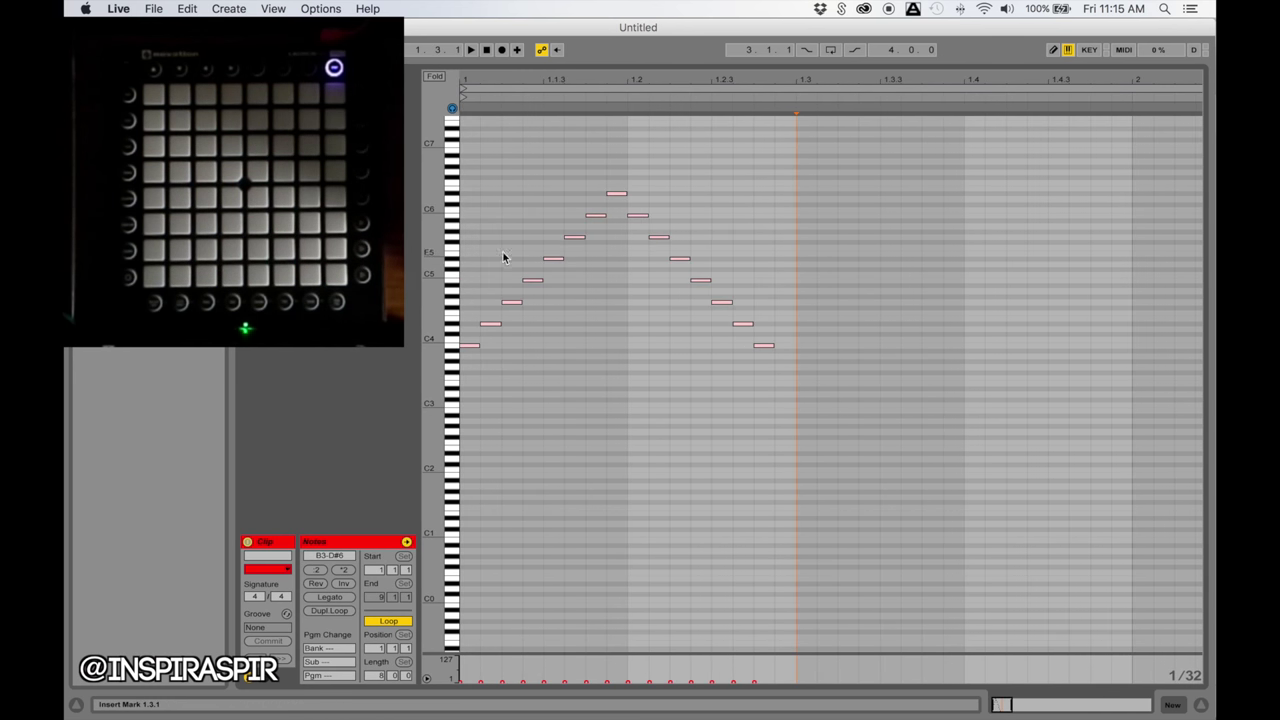
click(467, 241)
key(super+v)
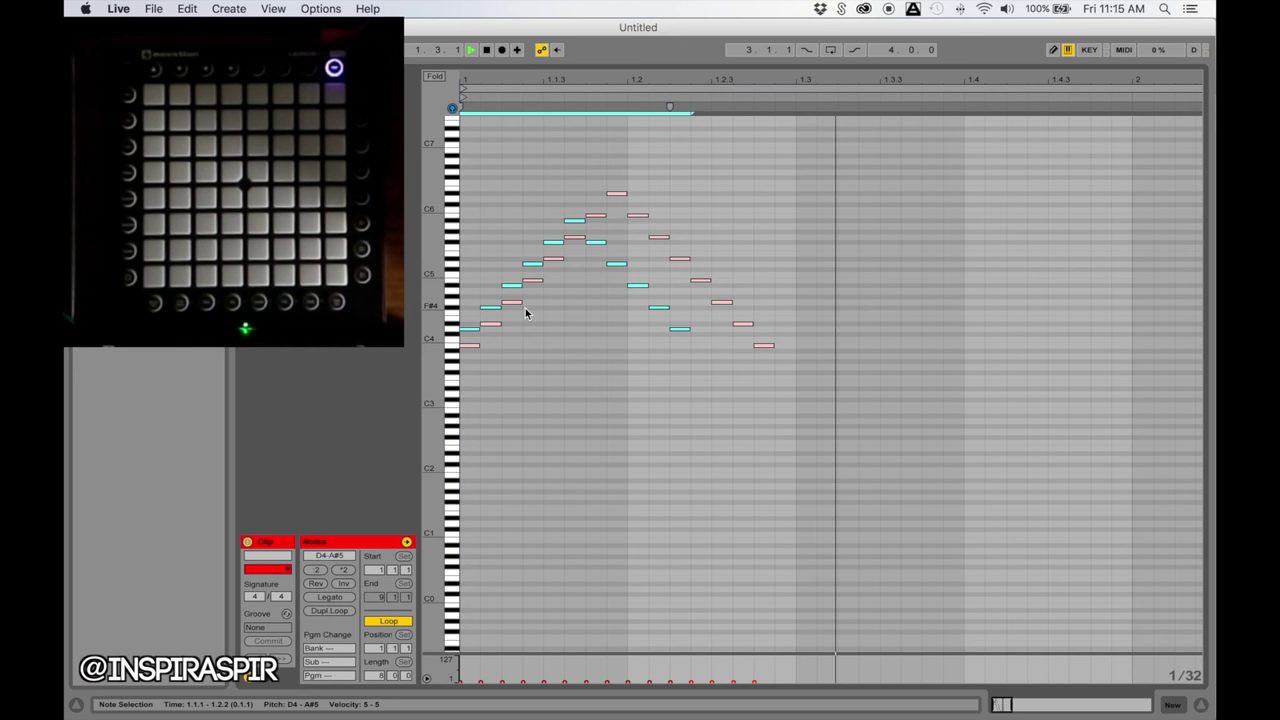
Step: Draw seven 1/32 notes rising from F4 to F5 and back at 1.3.1, move them to 1.1.1 and play the clip
key(b)
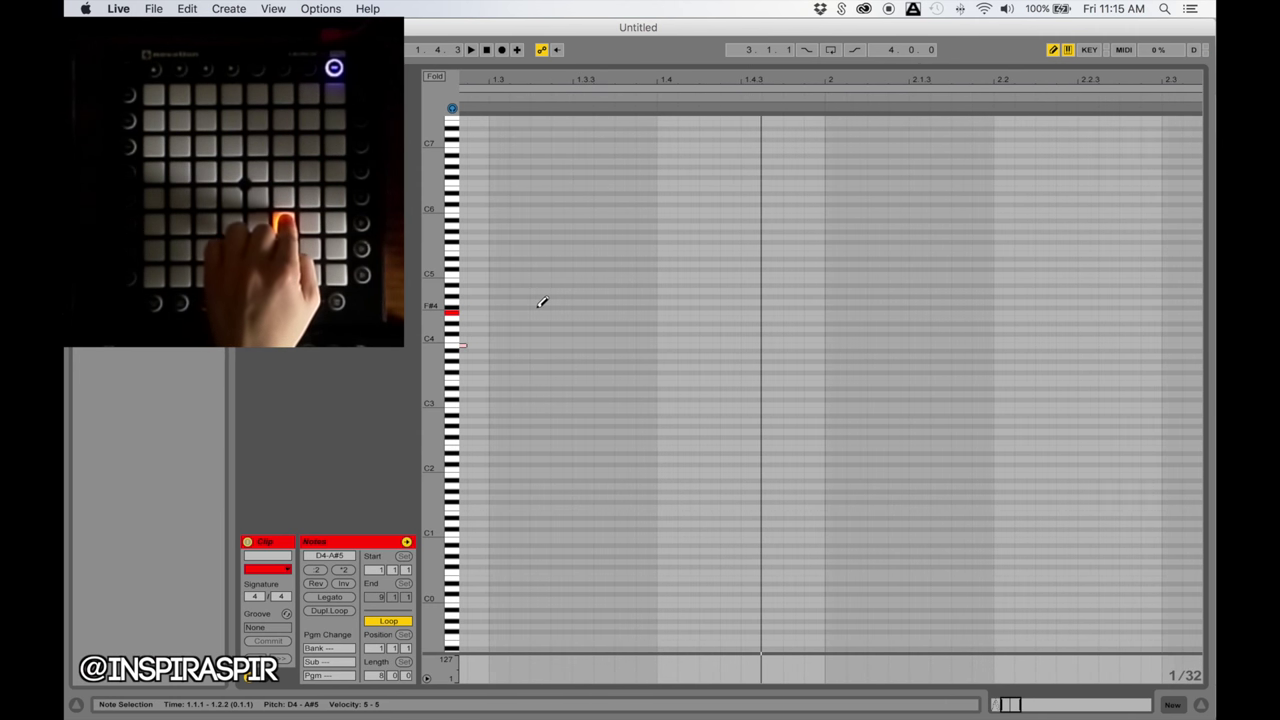
scroll(539, 306, right, 1)
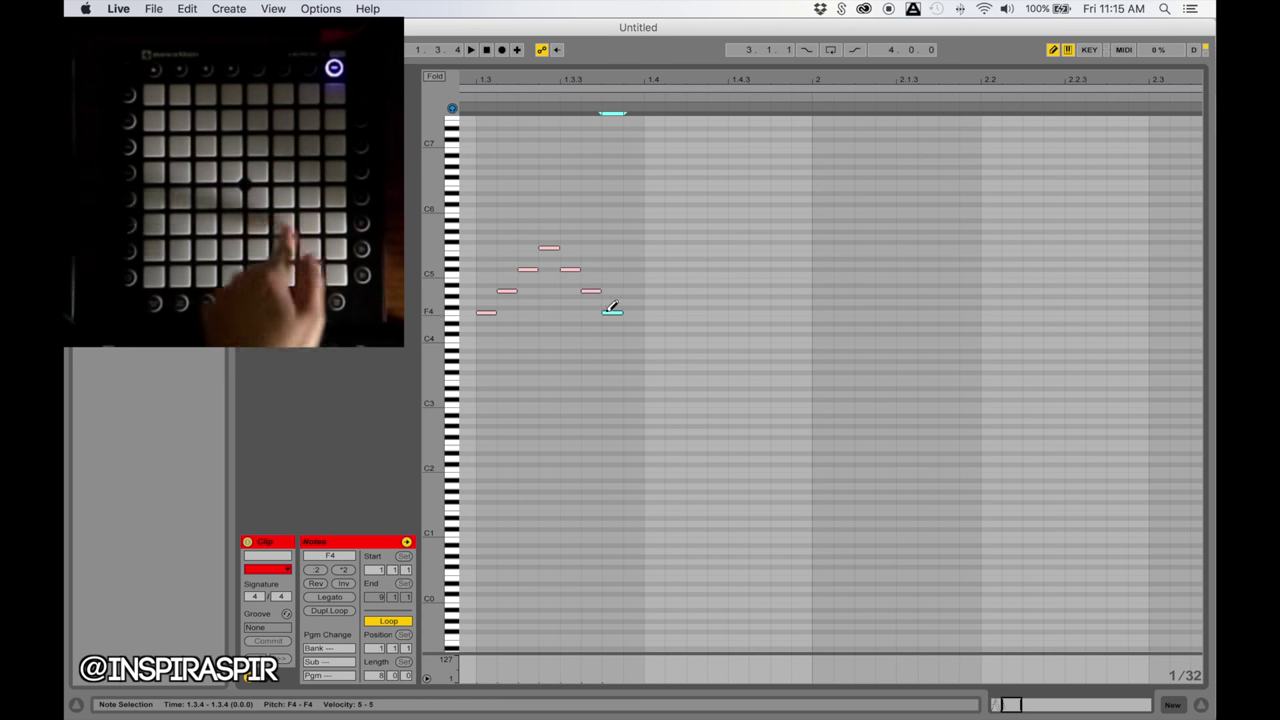
drag(488, 232, 668, 365)
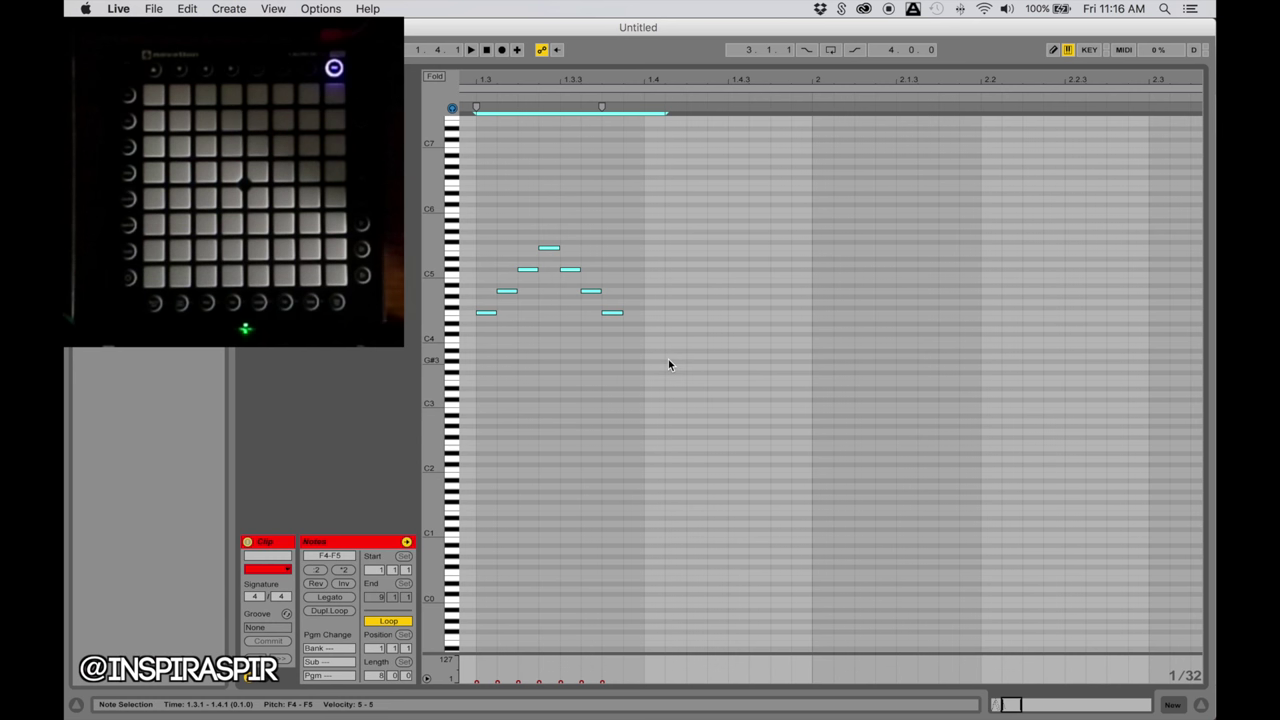
key(Delete)
scroll(669, 359, left, 3)
click(463, 260)
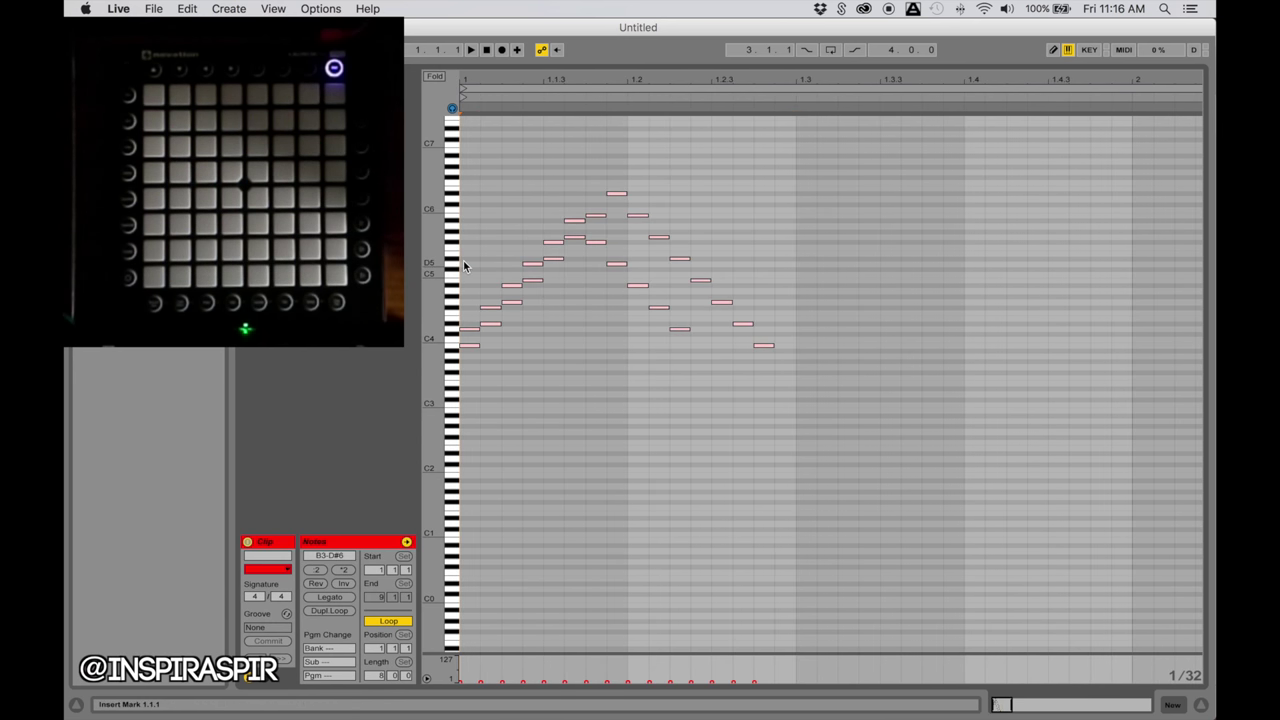
key(super+v)
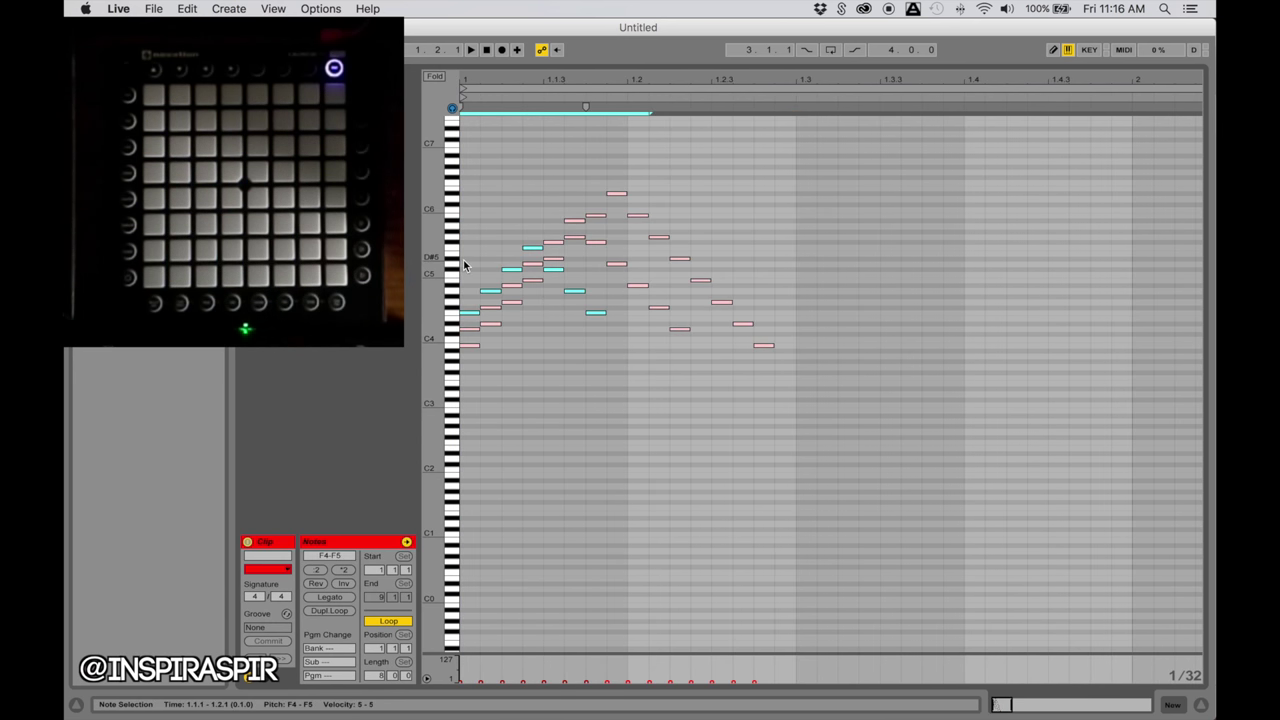
key(space)
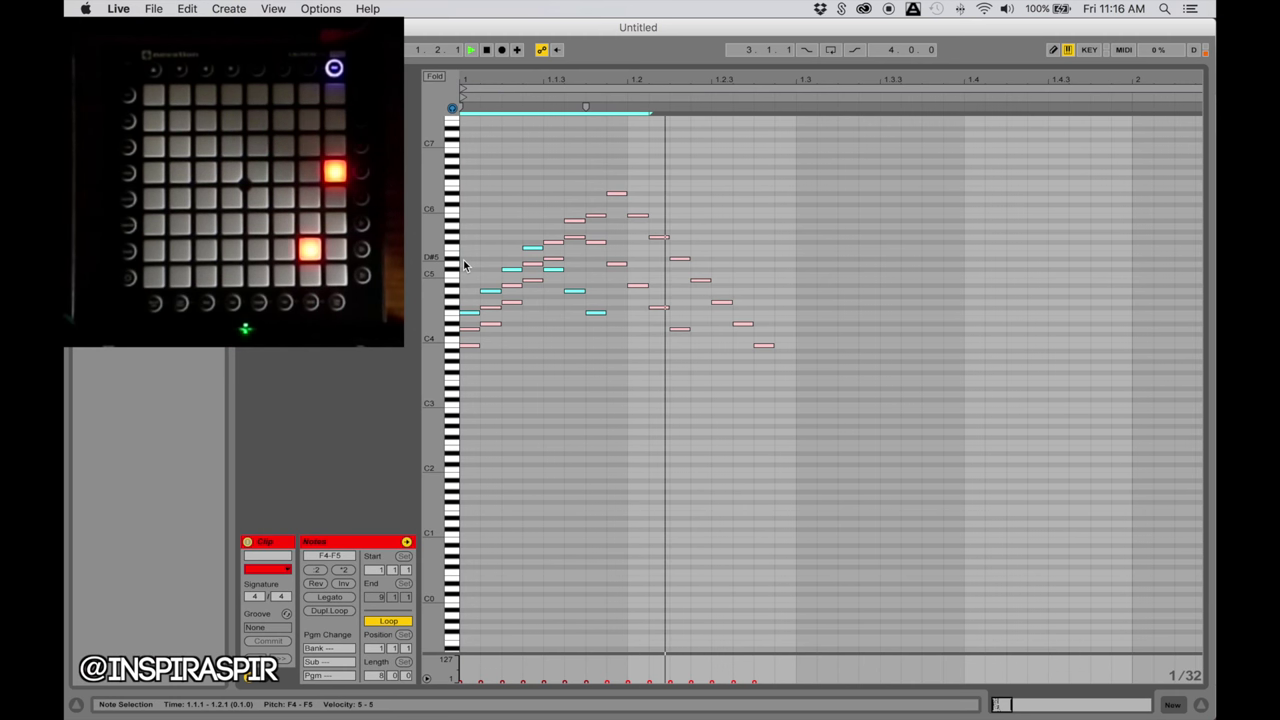
key(space)
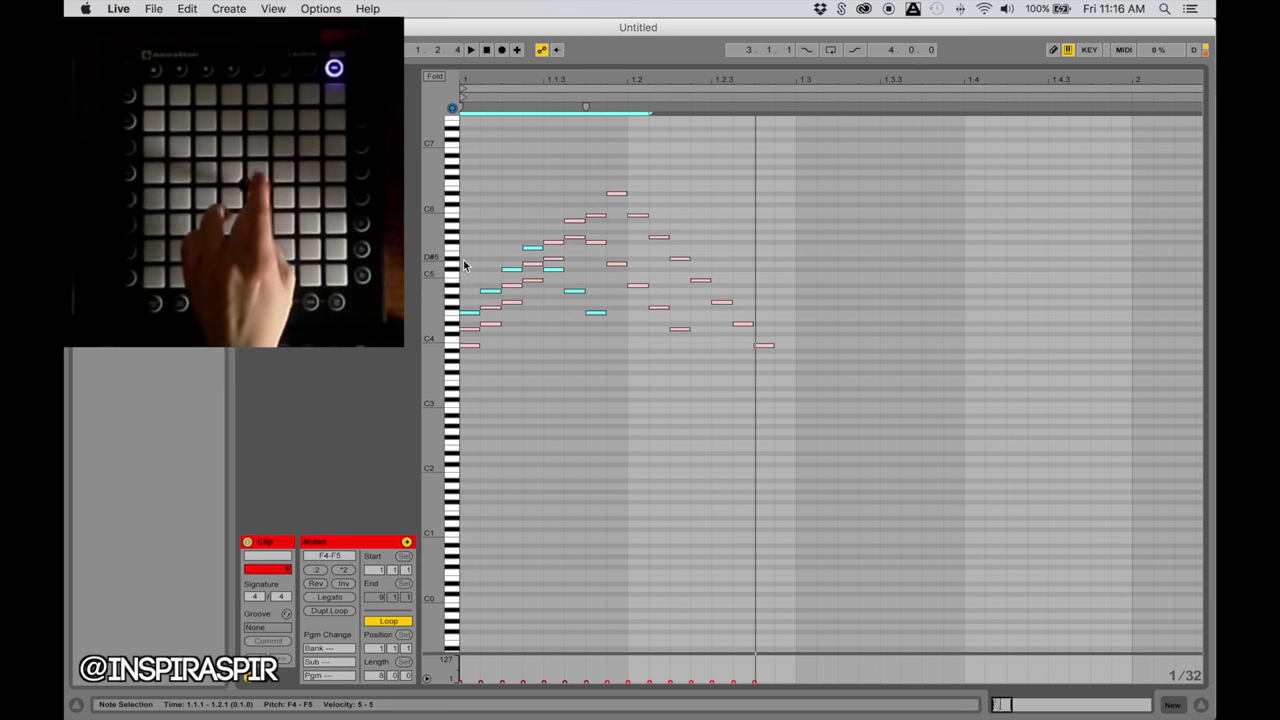
Step: Draw three 1/32 notes G#4, C5 and G#4 in an empty area, starting at 1.4.1
scroll(463, 262, up, 2)
scroll(582, 322, right, 5)
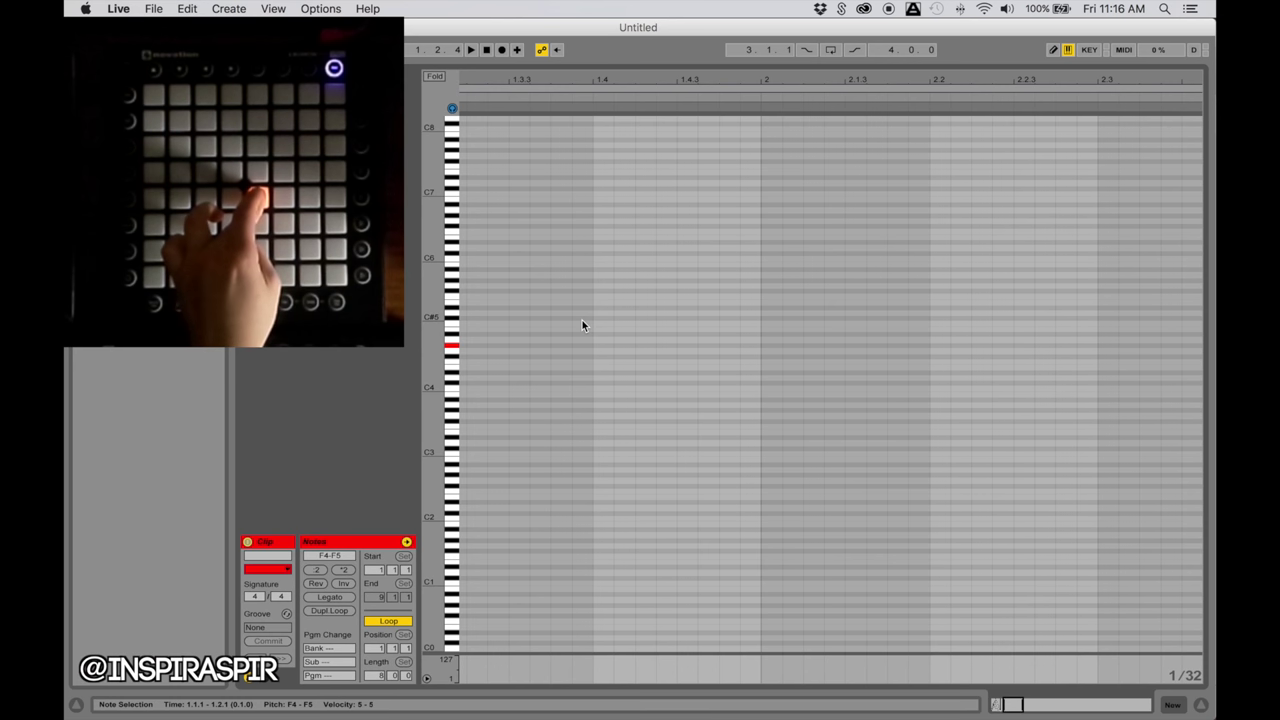
key(b)
scroll(575, 358, right, 2)
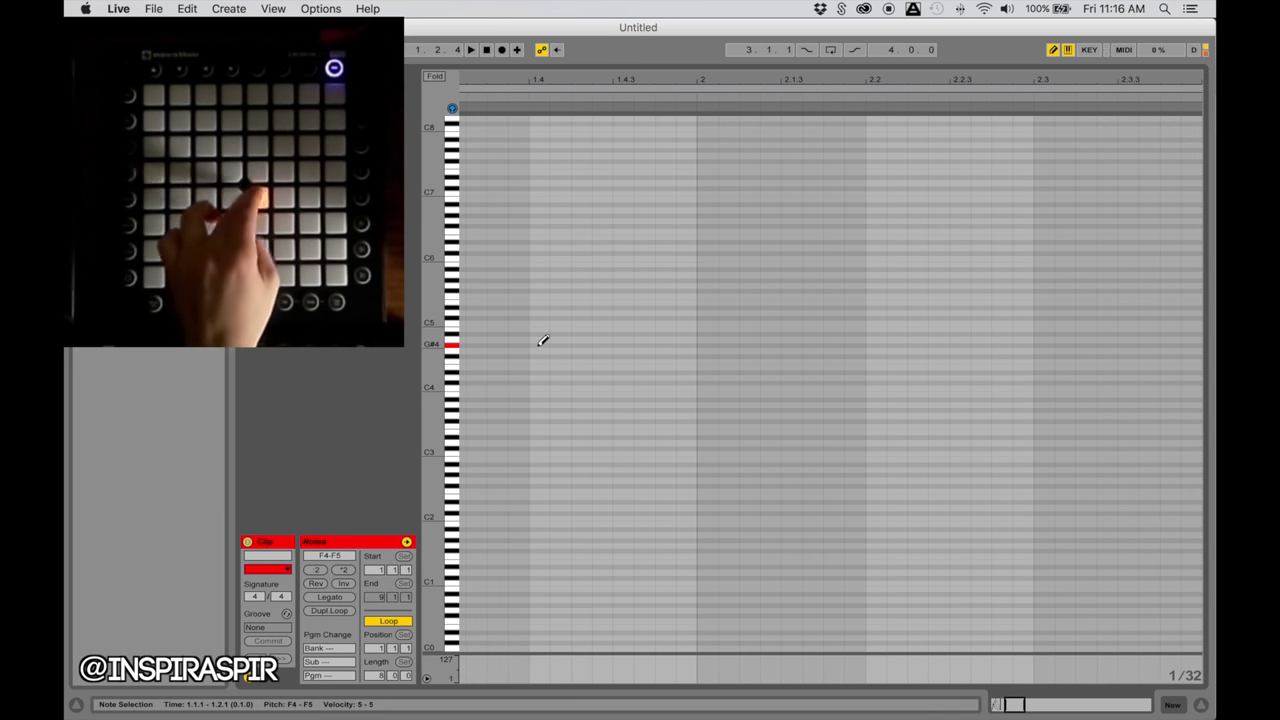
click(538, 345)
click(560, 323)
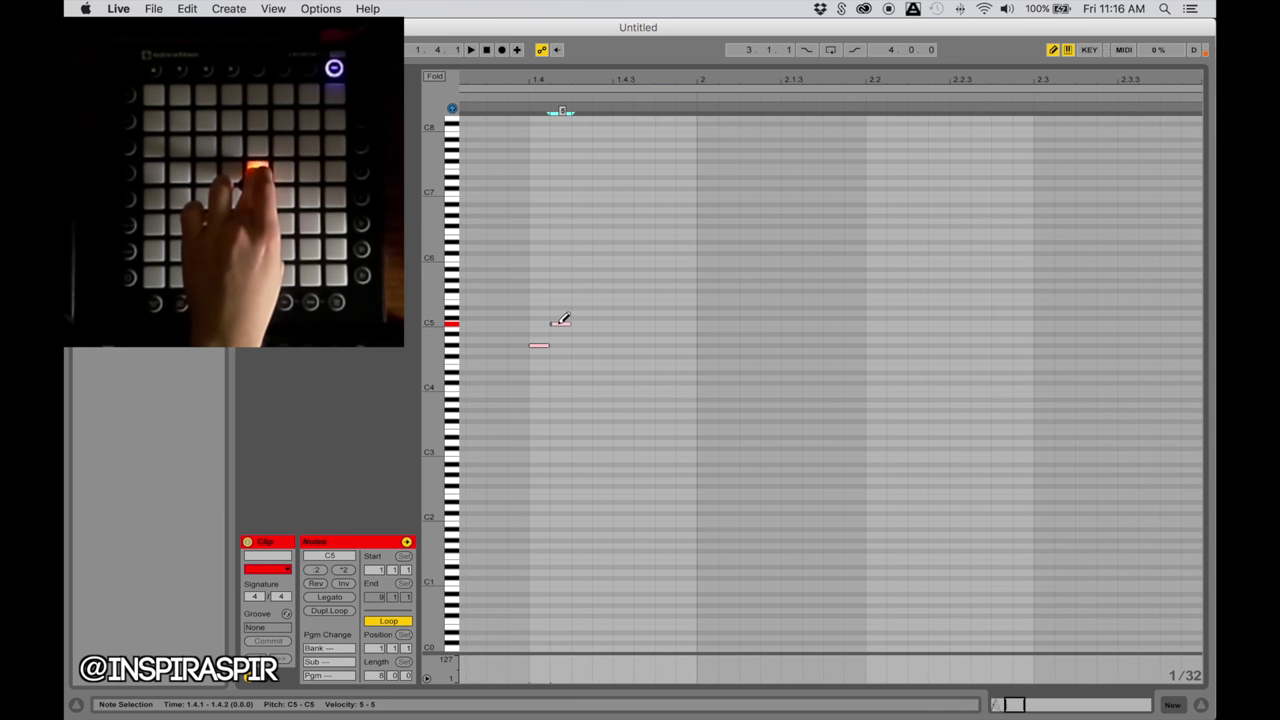
click(581, 345)
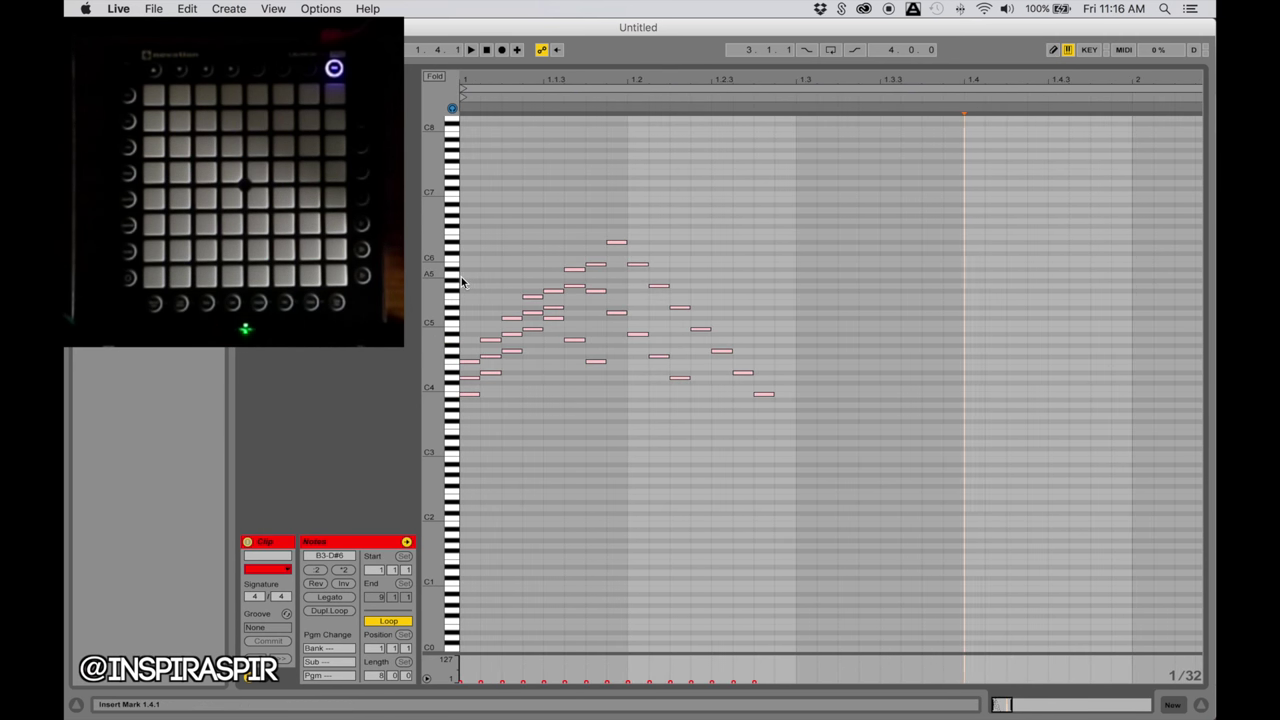
Step: Move the three-note G#4 to C5 figure to 1.1.1 and play the combined pattern
click(462, 278)
key(super+v)
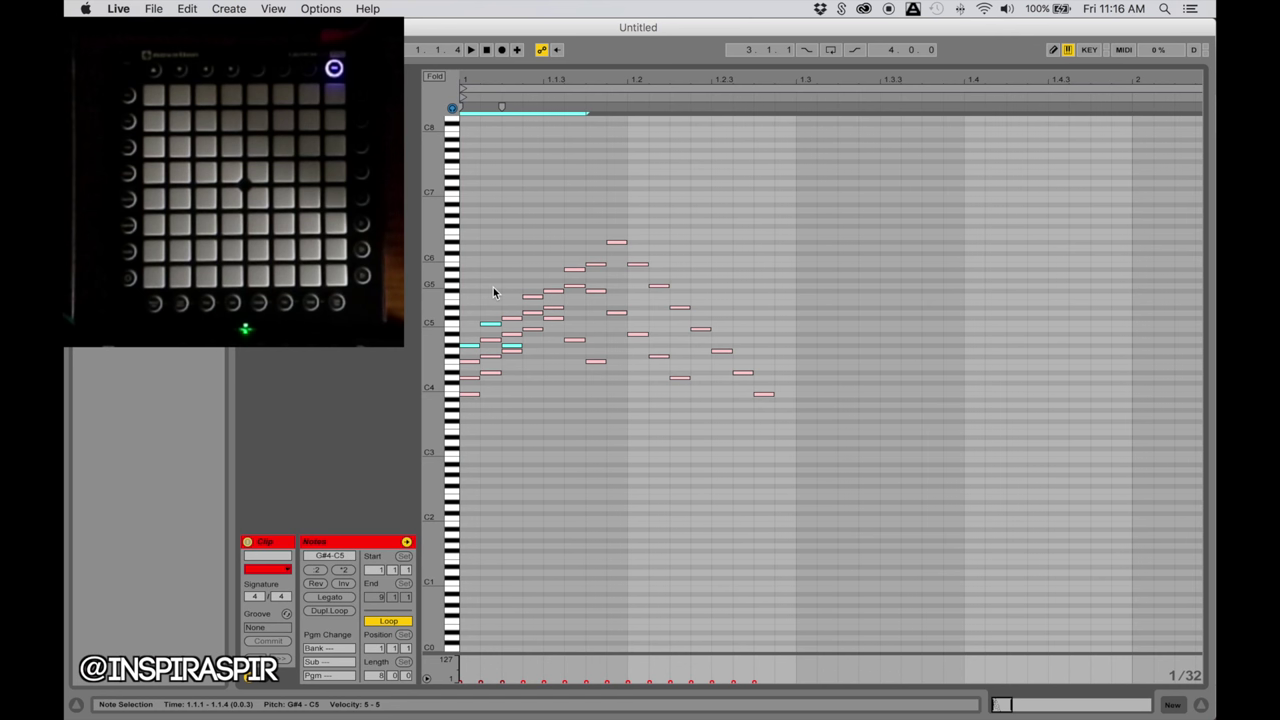
key(space)
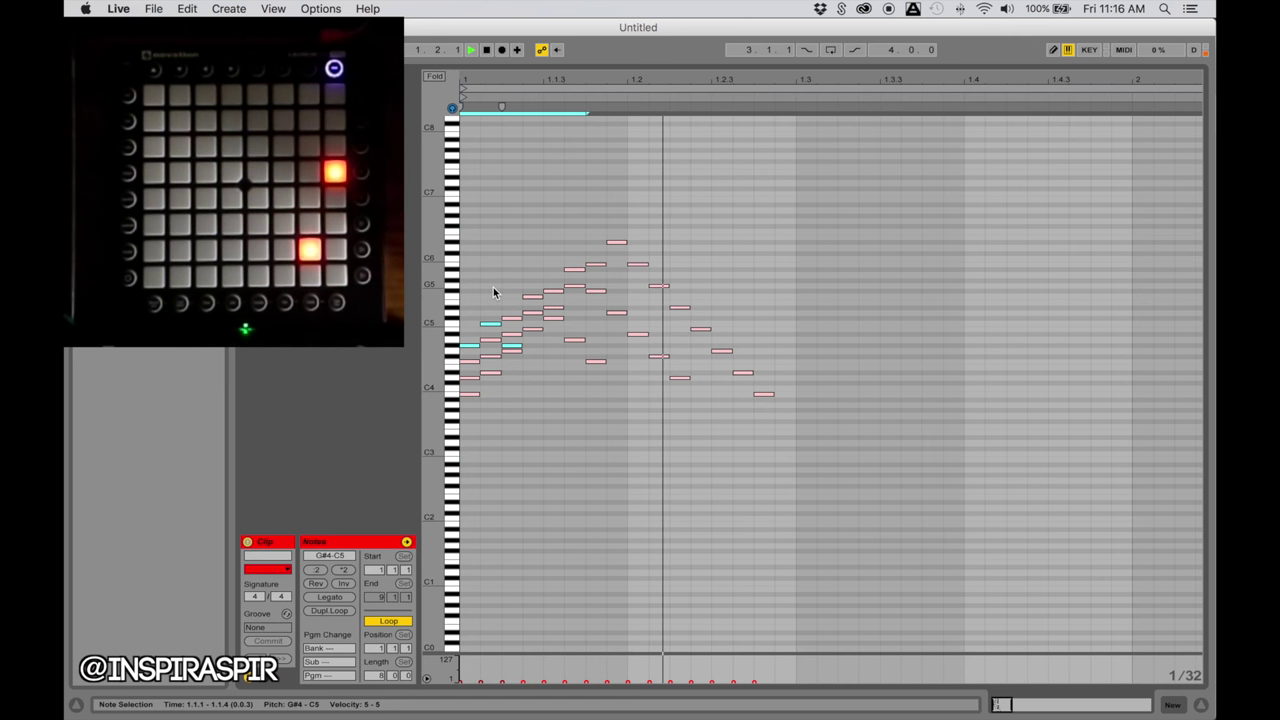
key(space)
Step: Set the velocity of all the pattern's notes to 3 and play the clip
drag(471, 214, 787, 439)
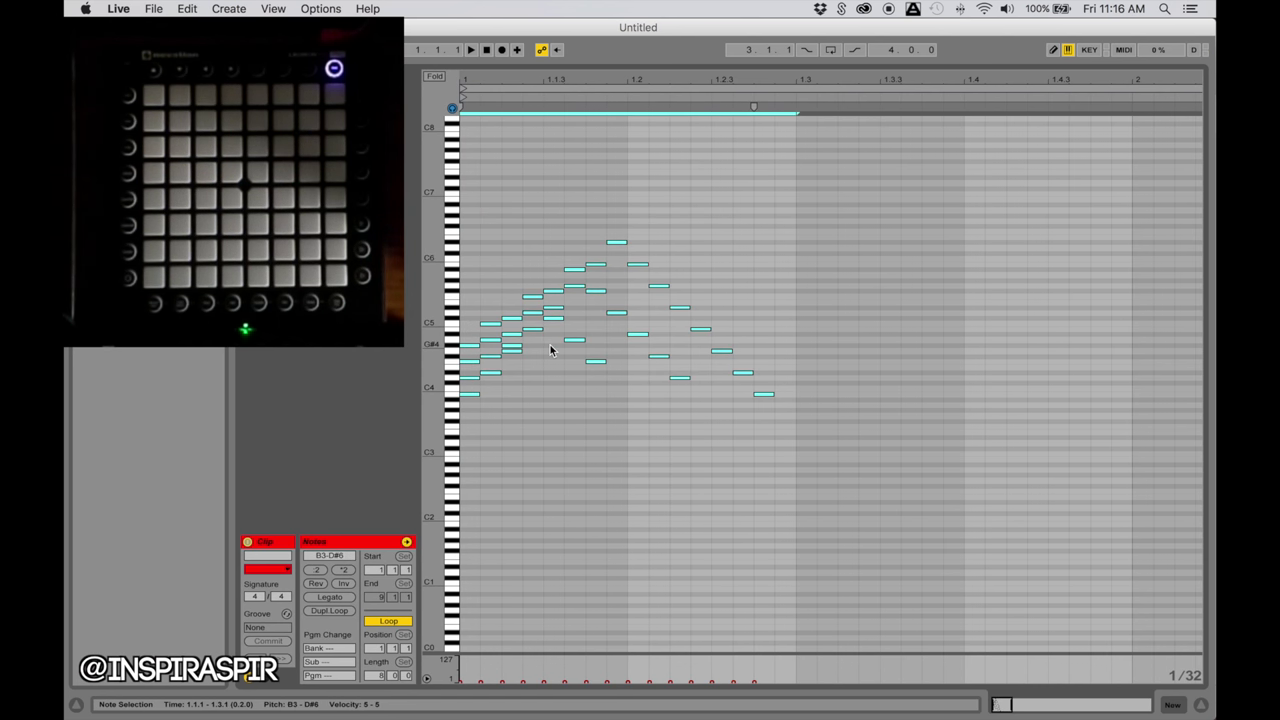
mouse_move(511, 333)
mouse_down()
mouse_move(511, 300)
mouse_move(511, 338)
mouse_up()
key(space)
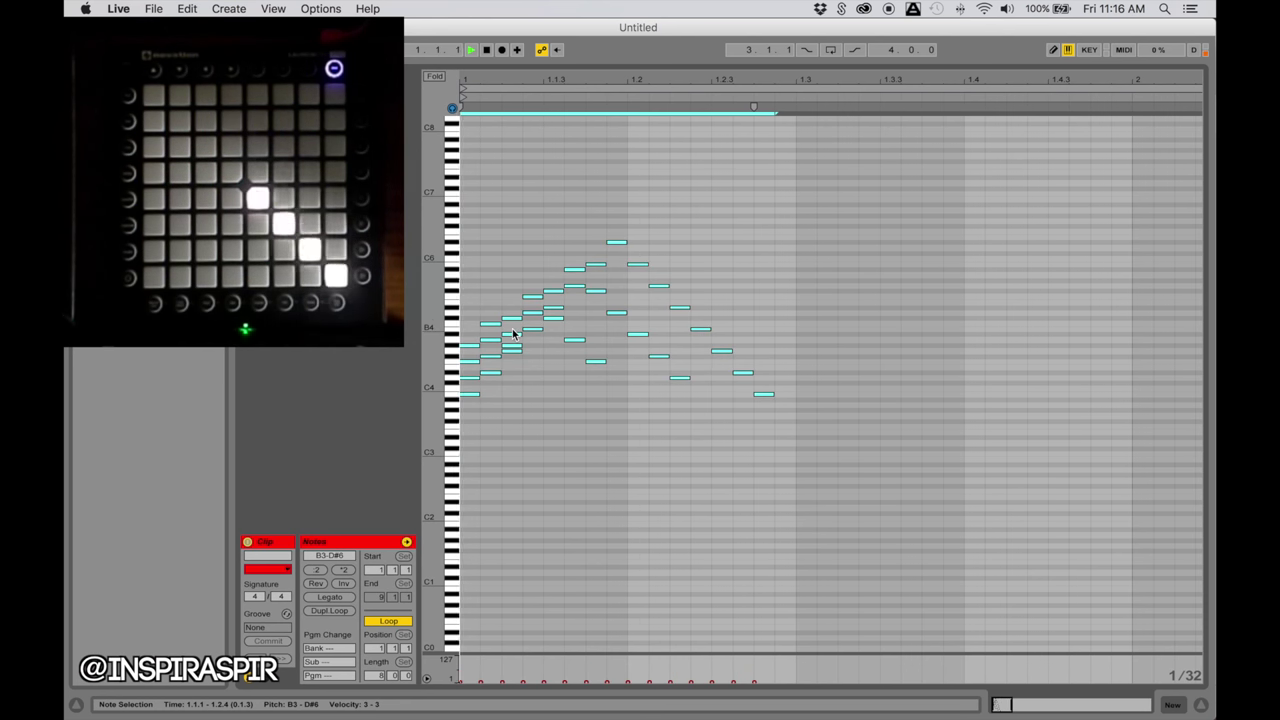
scroll(540, 318, right, 8)
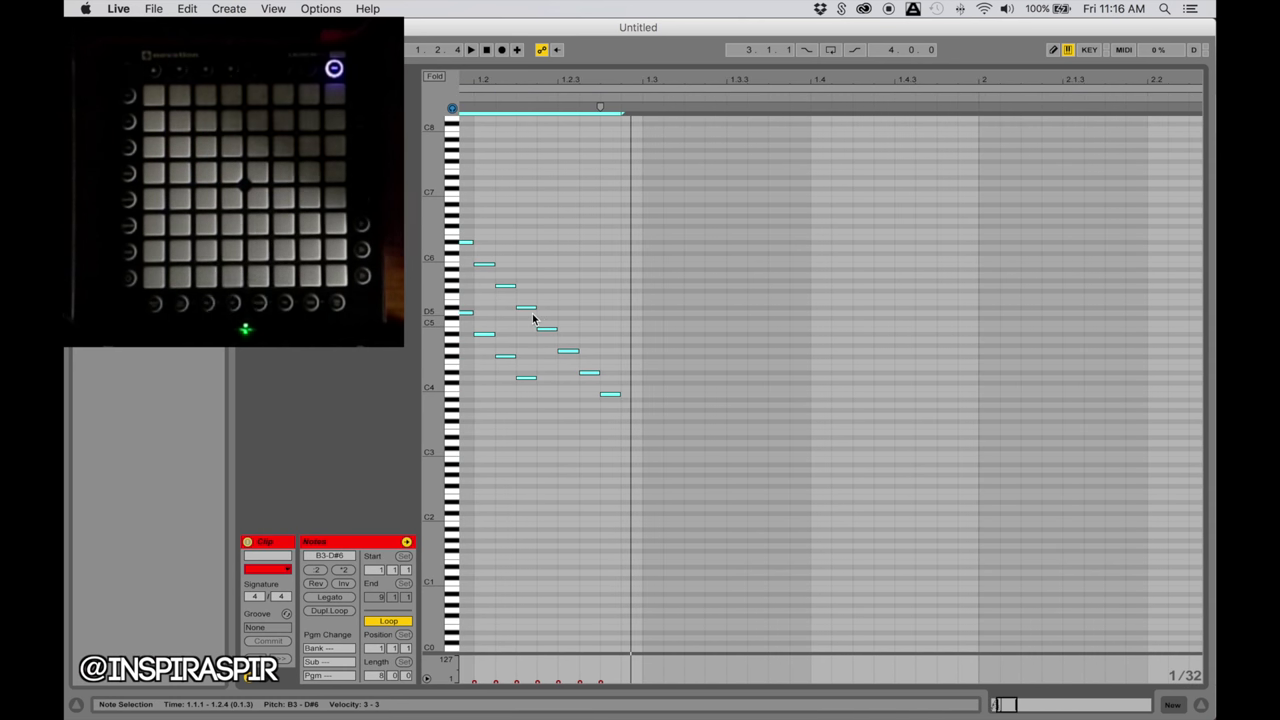
key(b)
scroll(573, 317, right, 6)
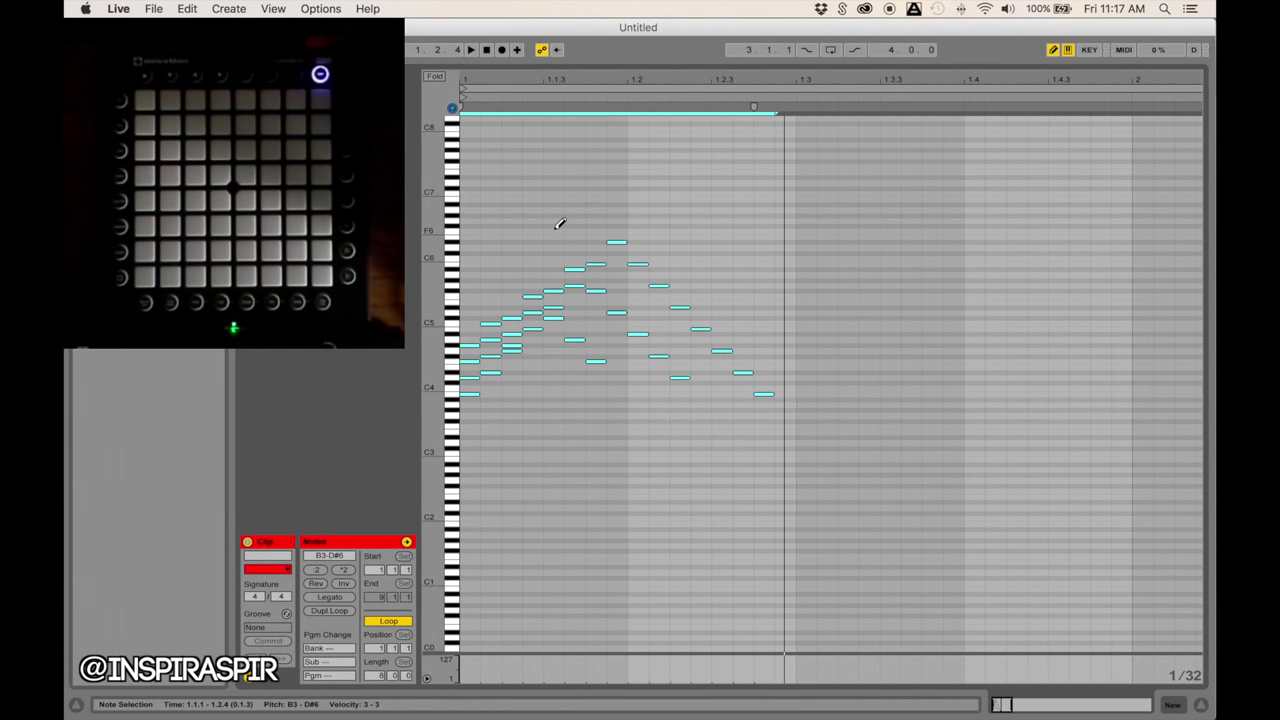
key(b)
scroll(551, 231, left, 2)
drag(468, 238, 822, 472)
scroll(573, 327, right, 2)
scroll(573, 327, right, 2)
scroll(576, 318, left, 4)
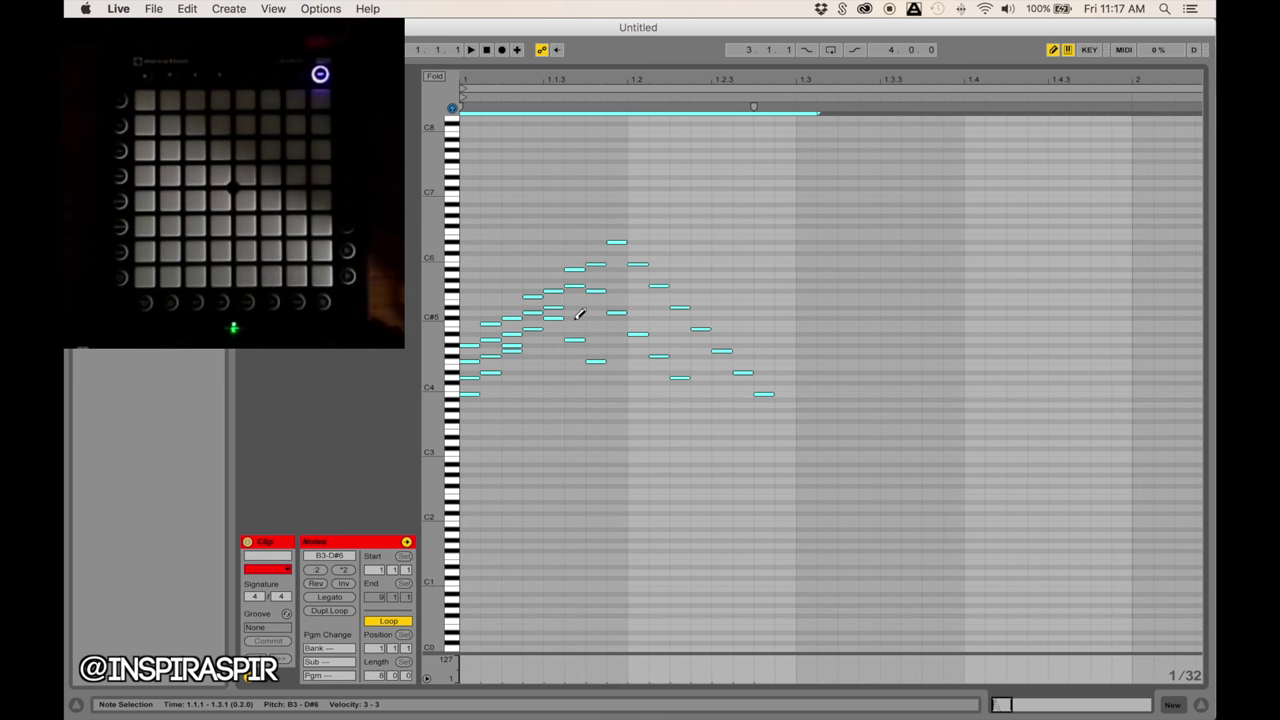
Step: Draw eight descending 1/32 notes starting at 2.1.1: D#6 down to C6, followed by G3 down to E3
key(b)
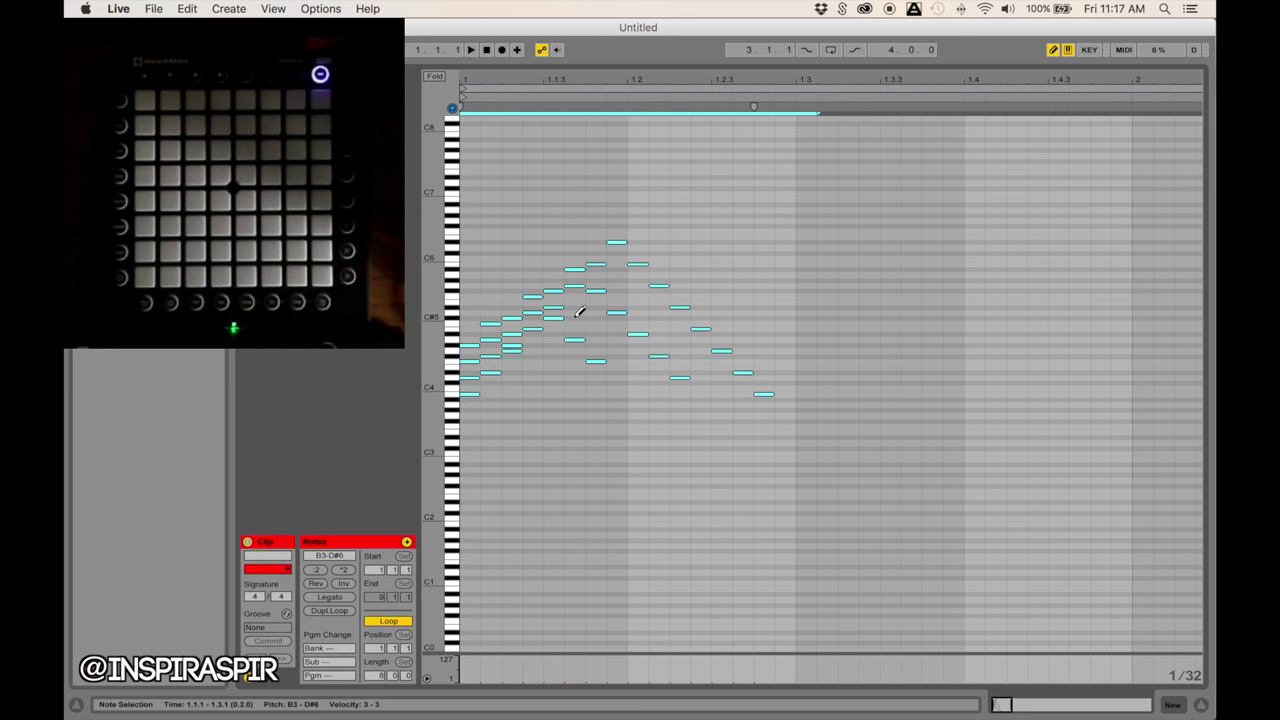
scroll(576, 308, right, 10)
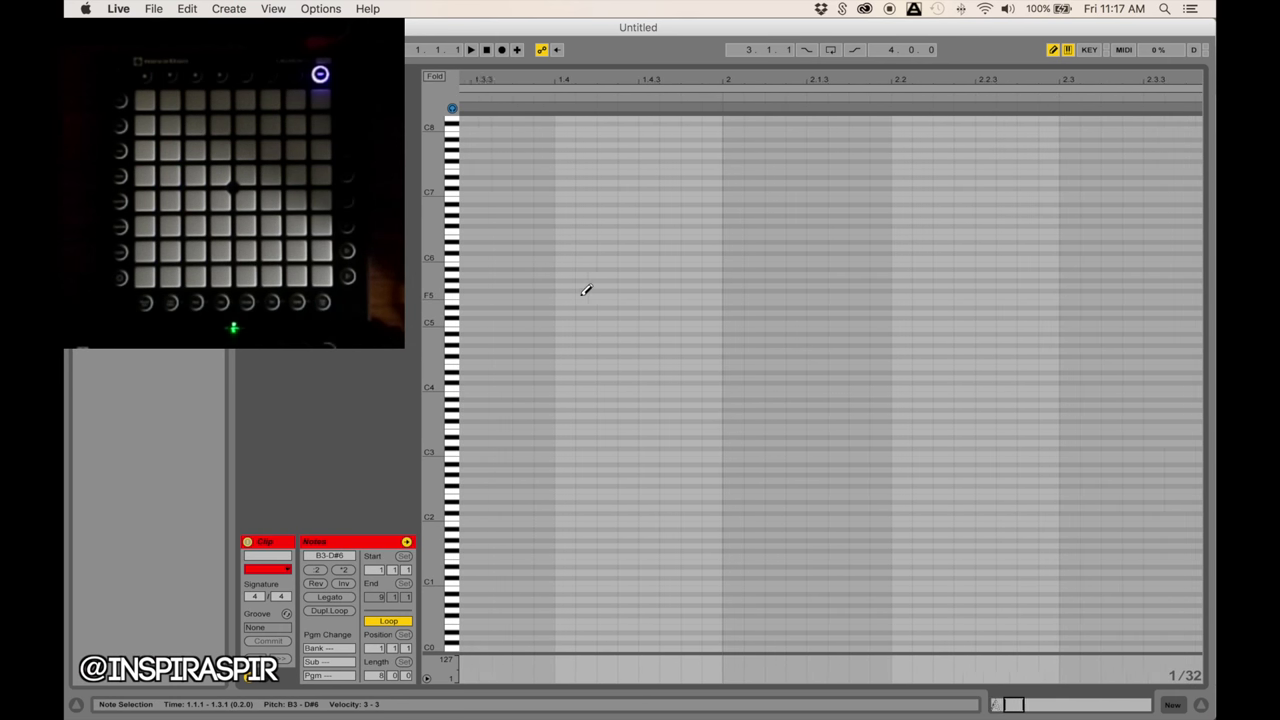
scroll(586, 290, right, 4)
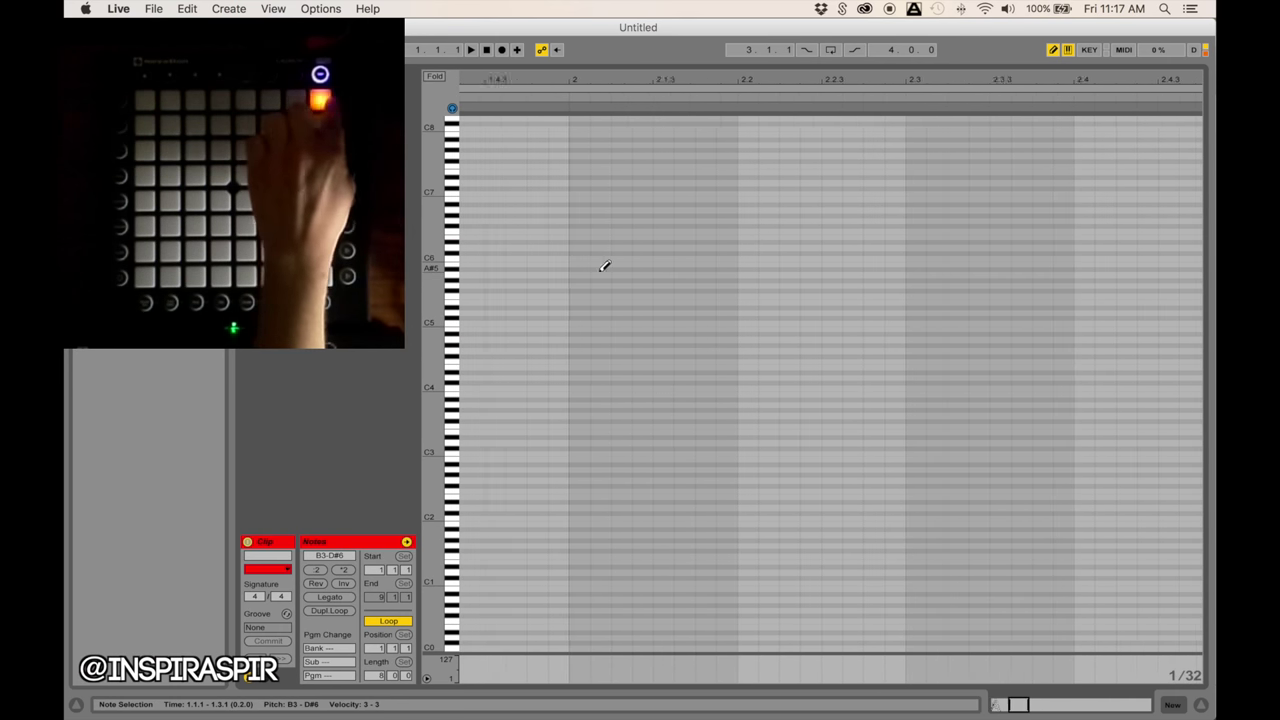
scroll(580, 258, right, 2)
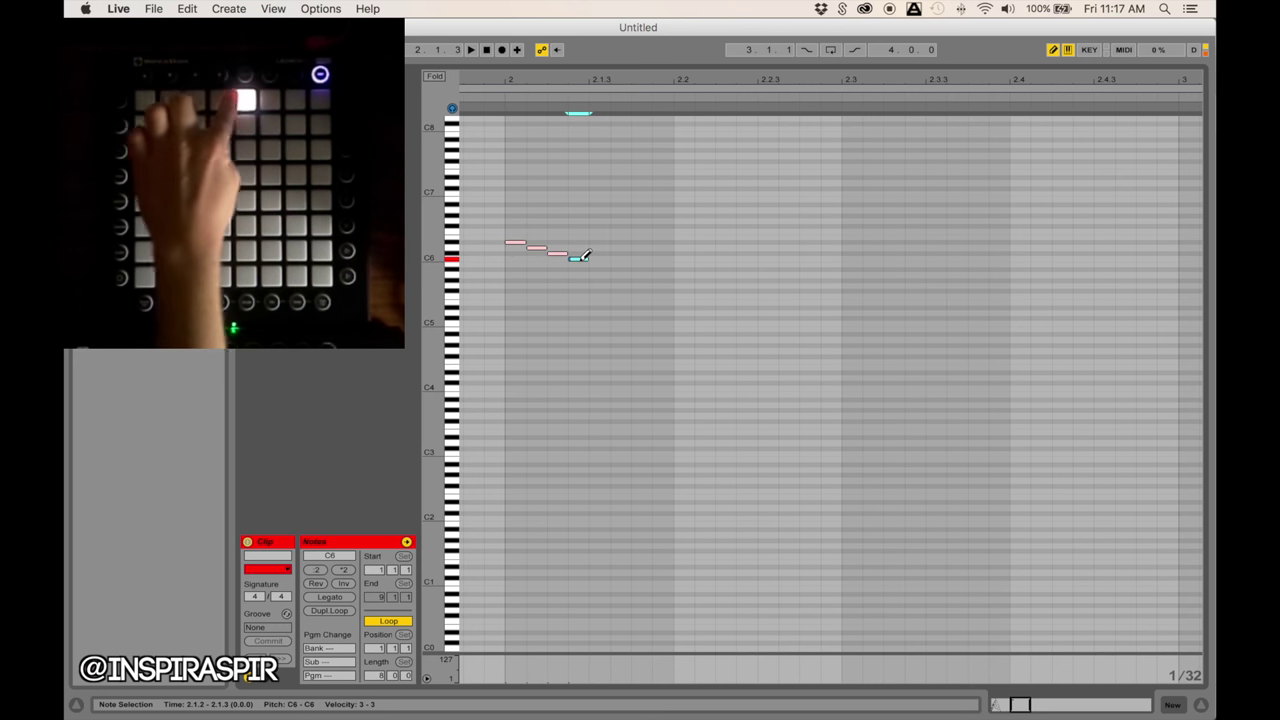
drag(600, 413, 665, 428)
Step: Continue the run upward with 1/32 notes F3 to G3, followed by C6 to D#6, and play it from bar 2
click(684, 426)
scroll(687, 423, right, 1)
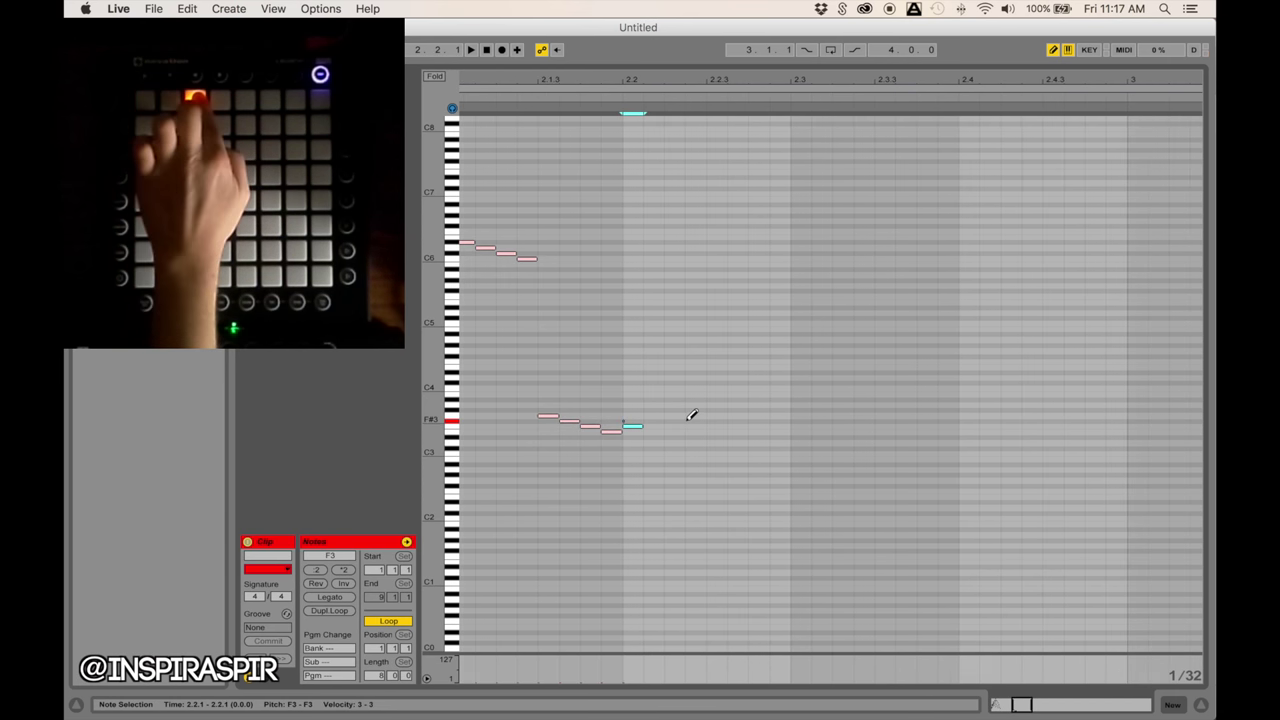
click(654, 421)
scroll(676, 411, right, 2)
click(636, 415)
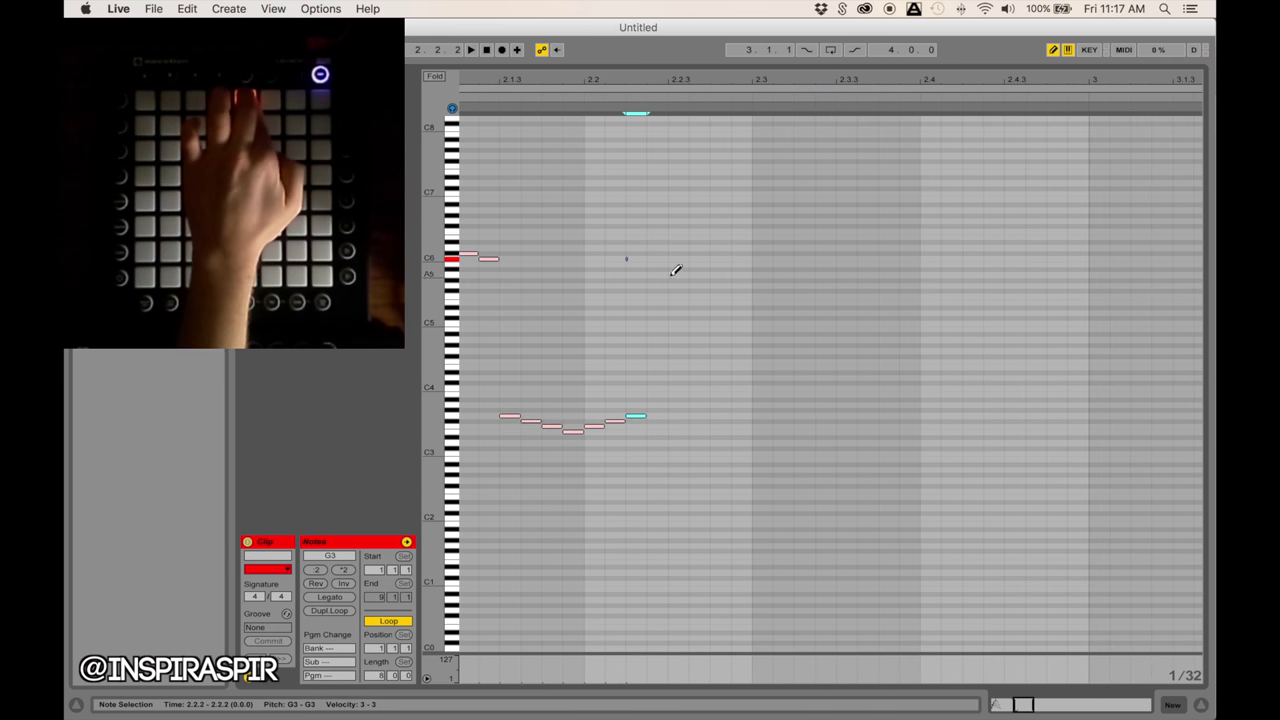
drag(668, 250, 720, 241)
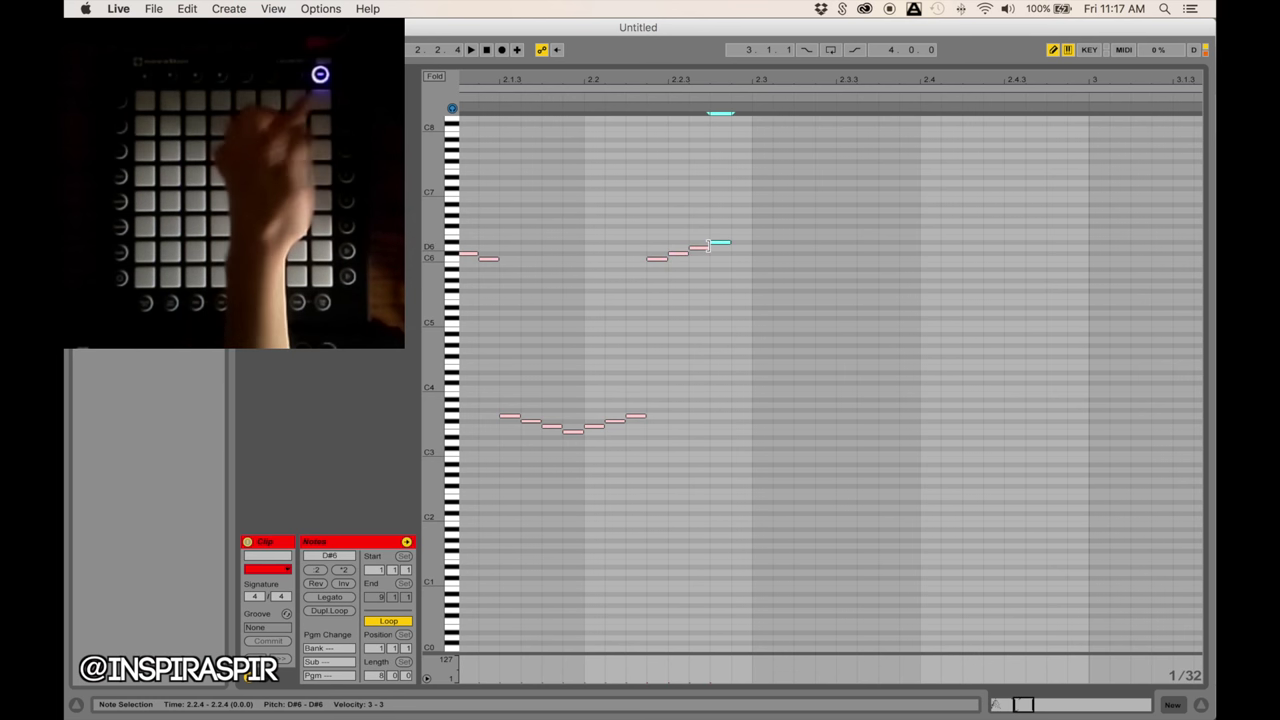
scroll(708, 245, left, 2)
scroll(708, 245, left, 4)
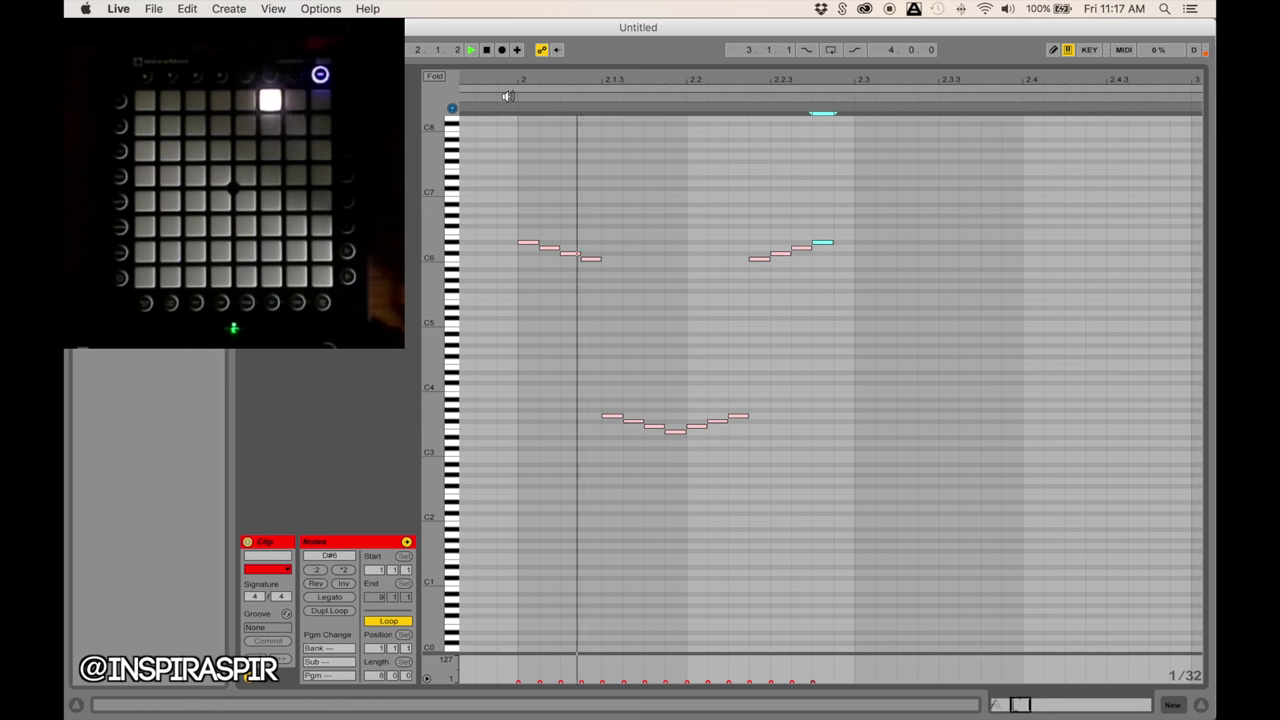
key(space)
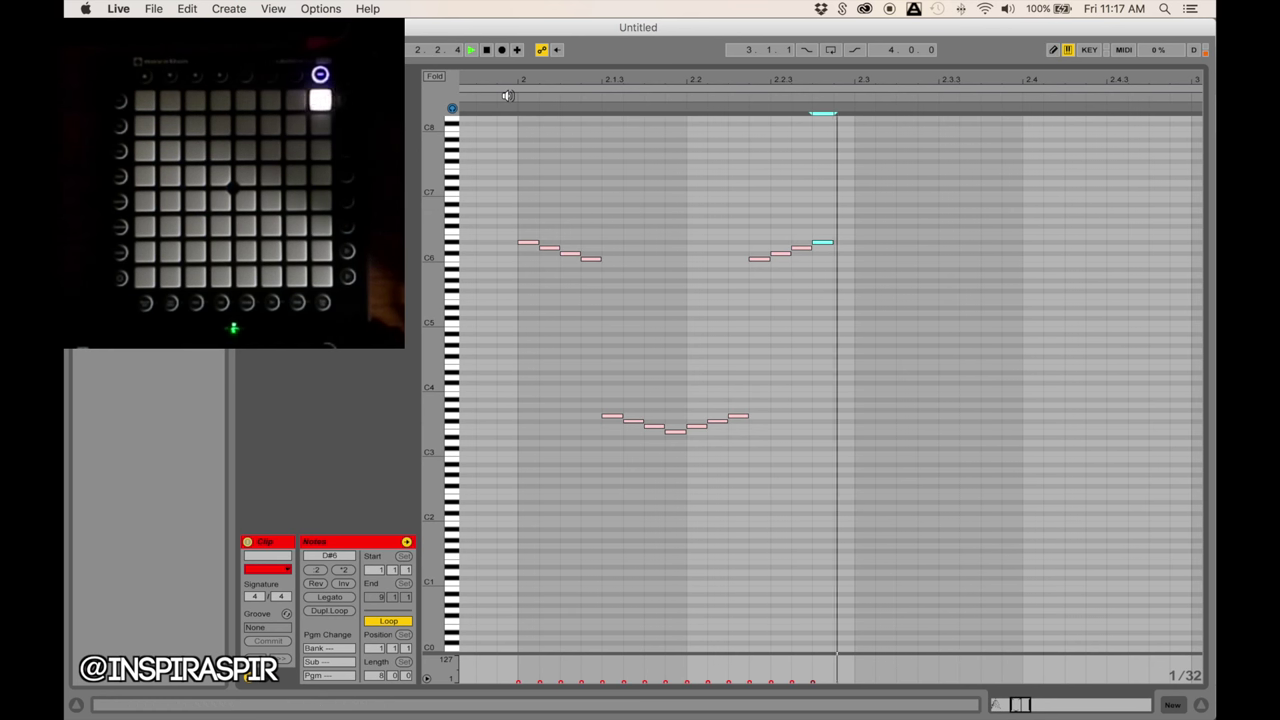
key(space)
Step: Draw a second 1/32 run from 2.1.1: A#5 down to G#5, D#3 down to C#3 and back, G#5 up to A#5; play it
key(b)
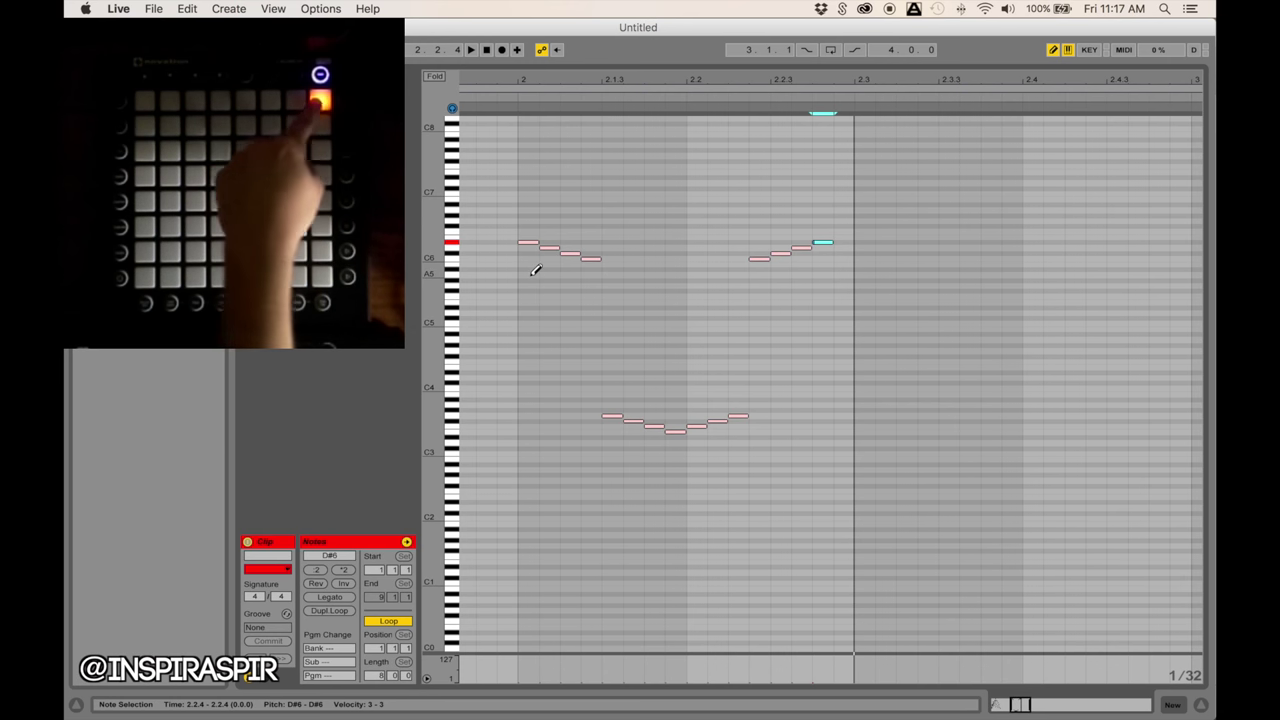
scroll(535, 272, right, 2)
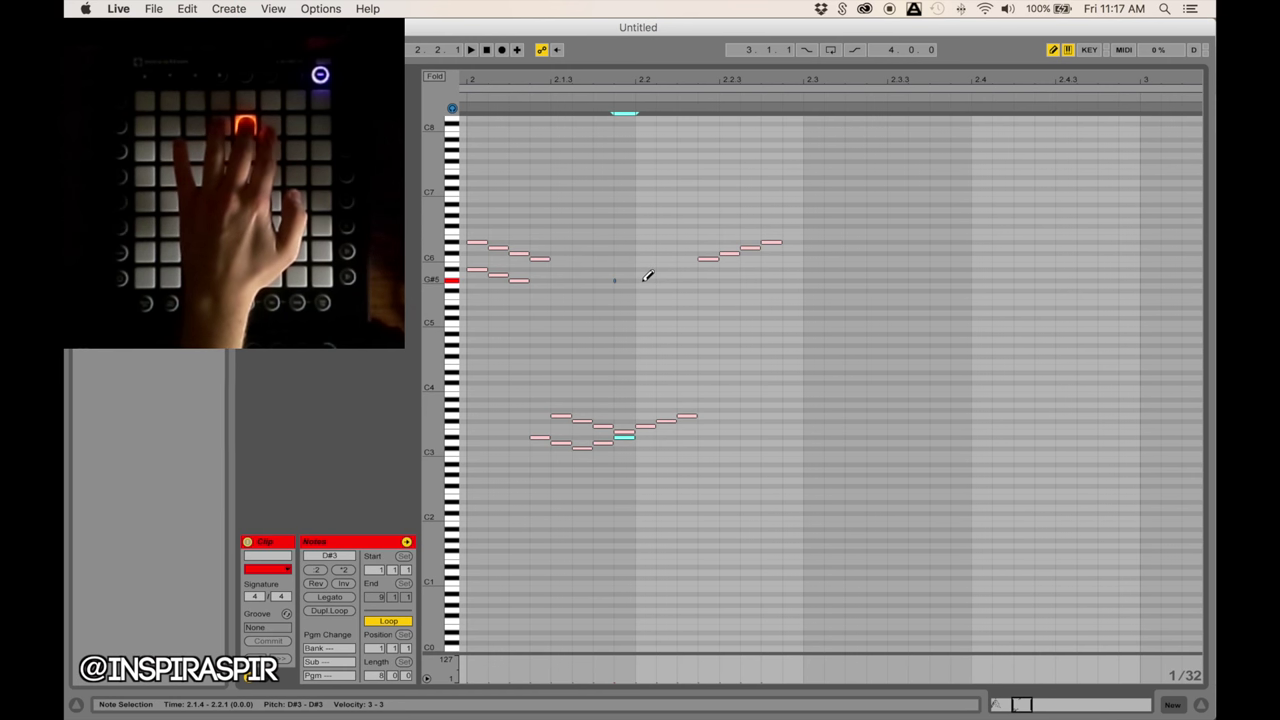
click(686, 269)
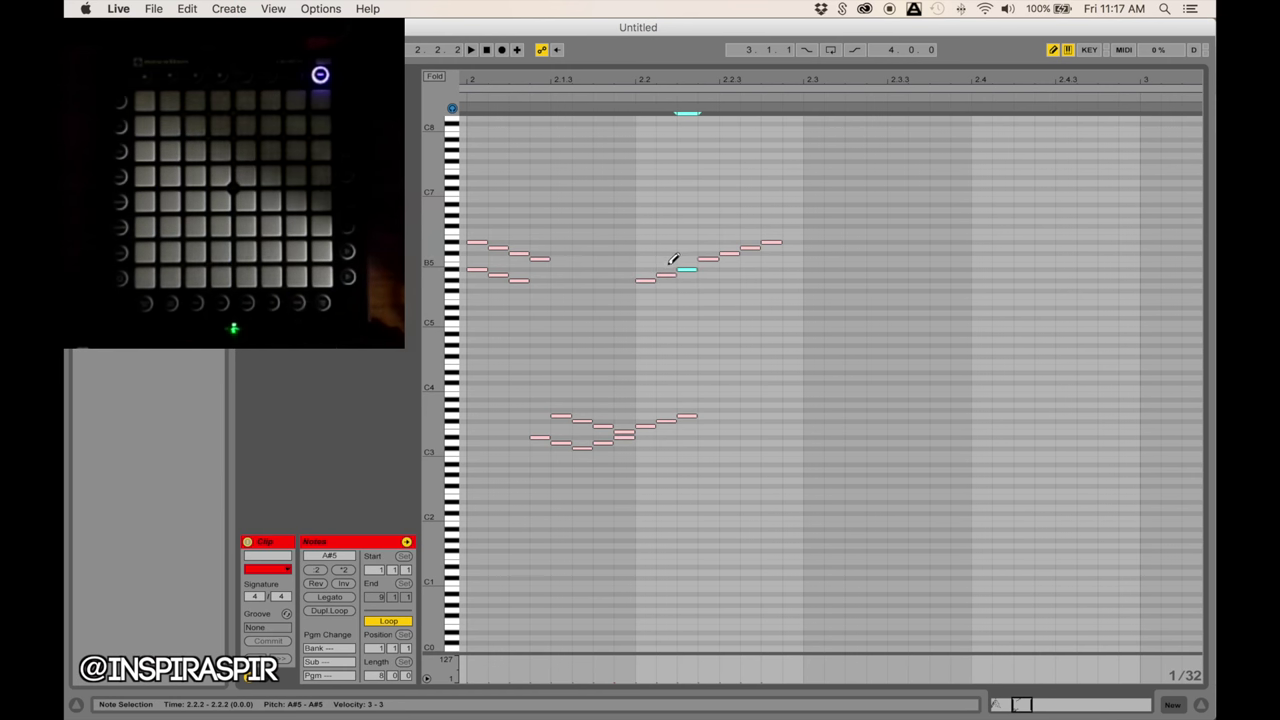
drag(459, 95, 498, 92)
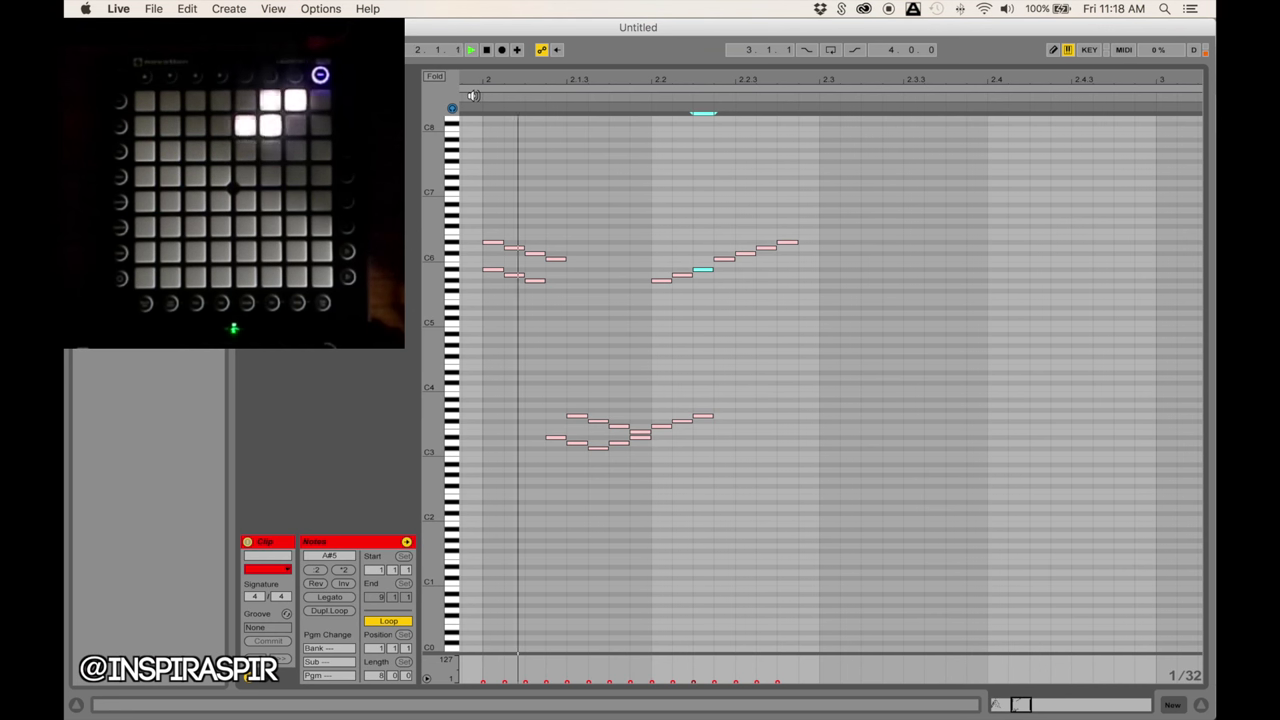
Step: Draw a third 1/32 run from 2.1.1 with F5, E5, B2, A#2, B2, E5 and F5, and play the layered pattern
key(b)
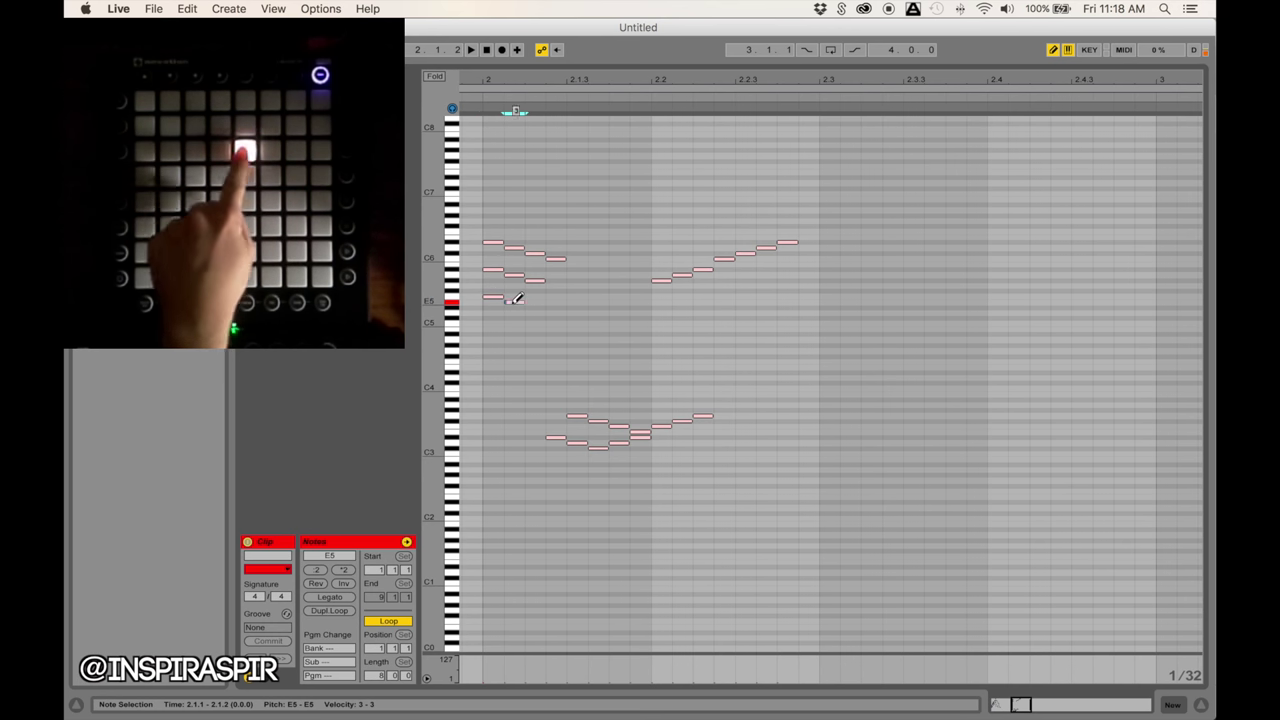
click(513, 301)
click(535, 459)
click(556, 463)
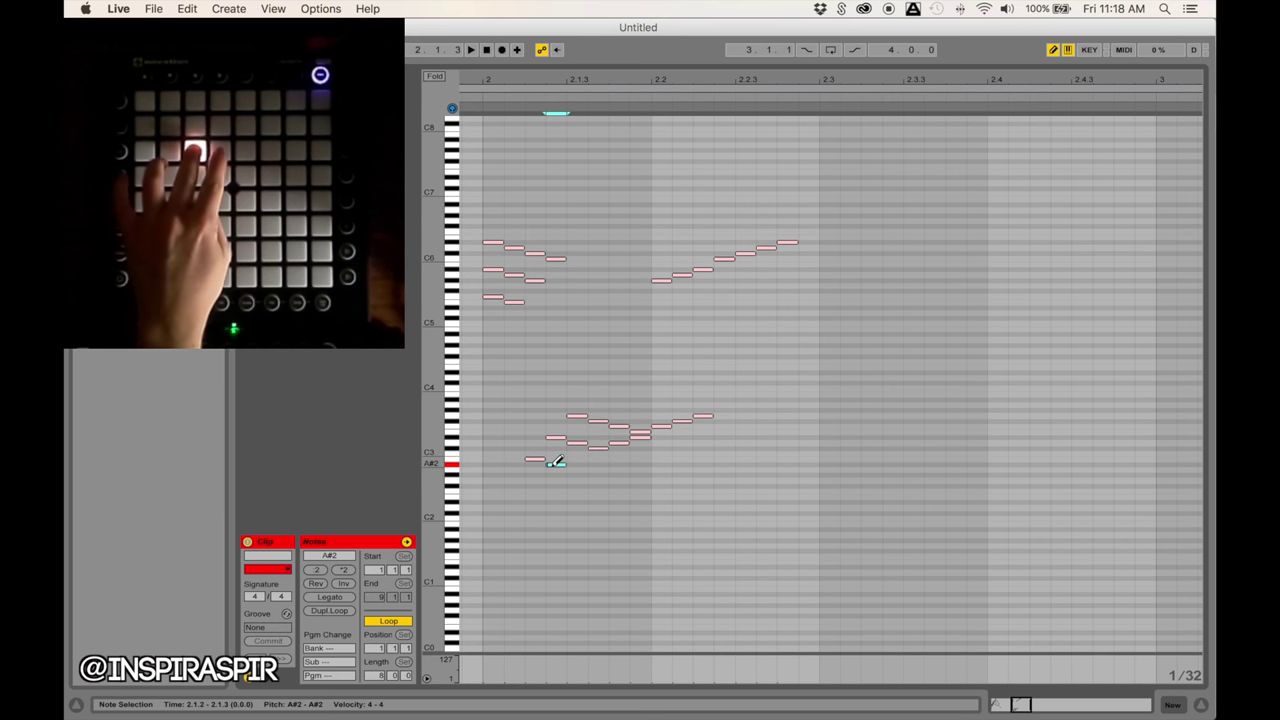
click(577, 458)
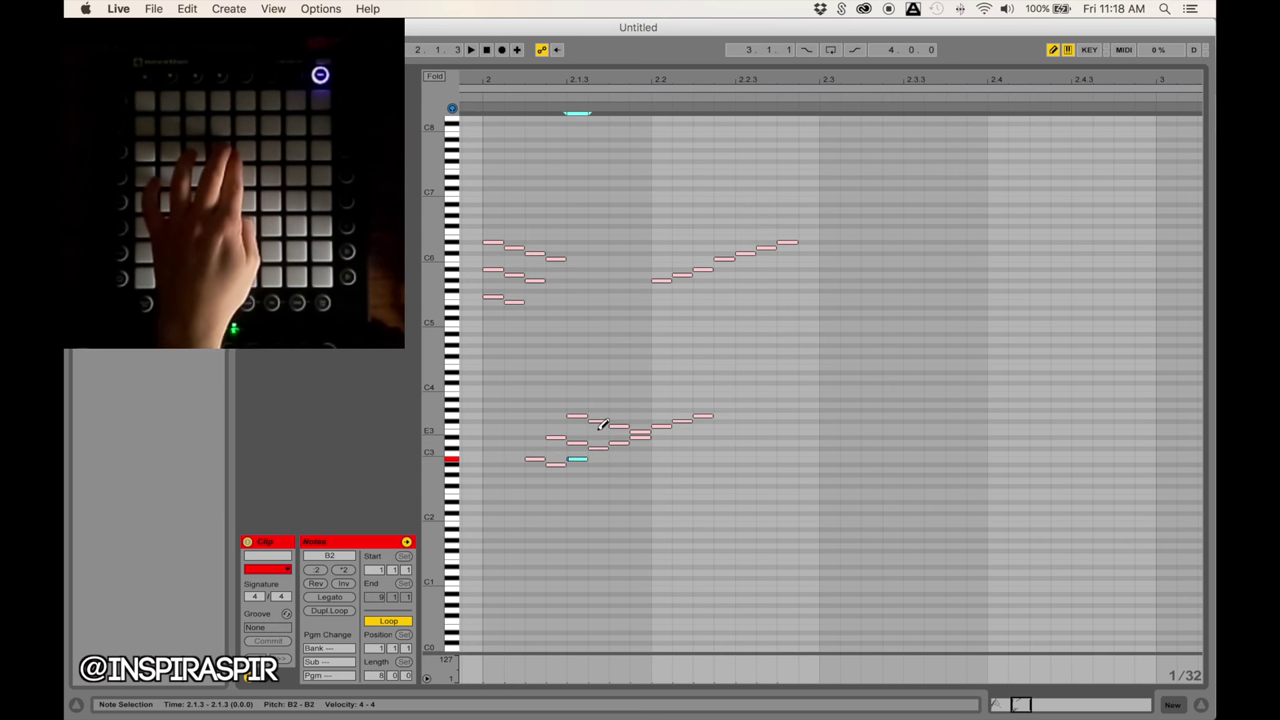
click(598, 299)
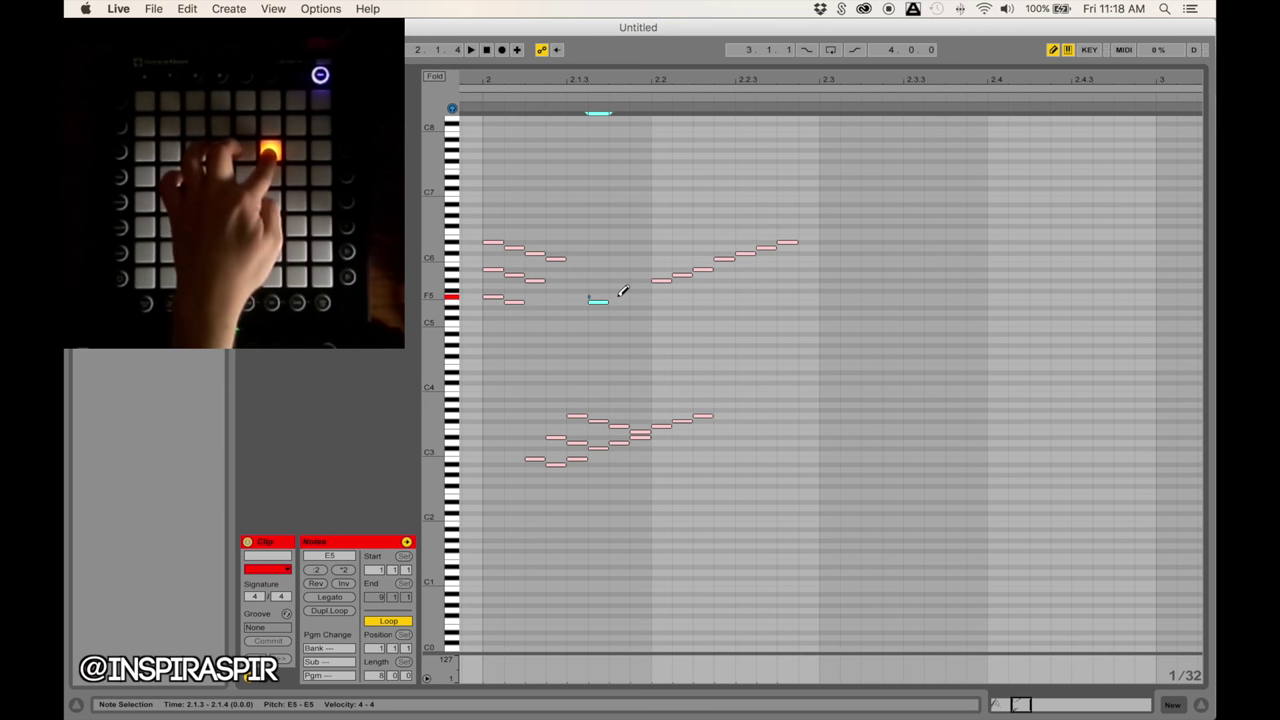
click(618, 298)
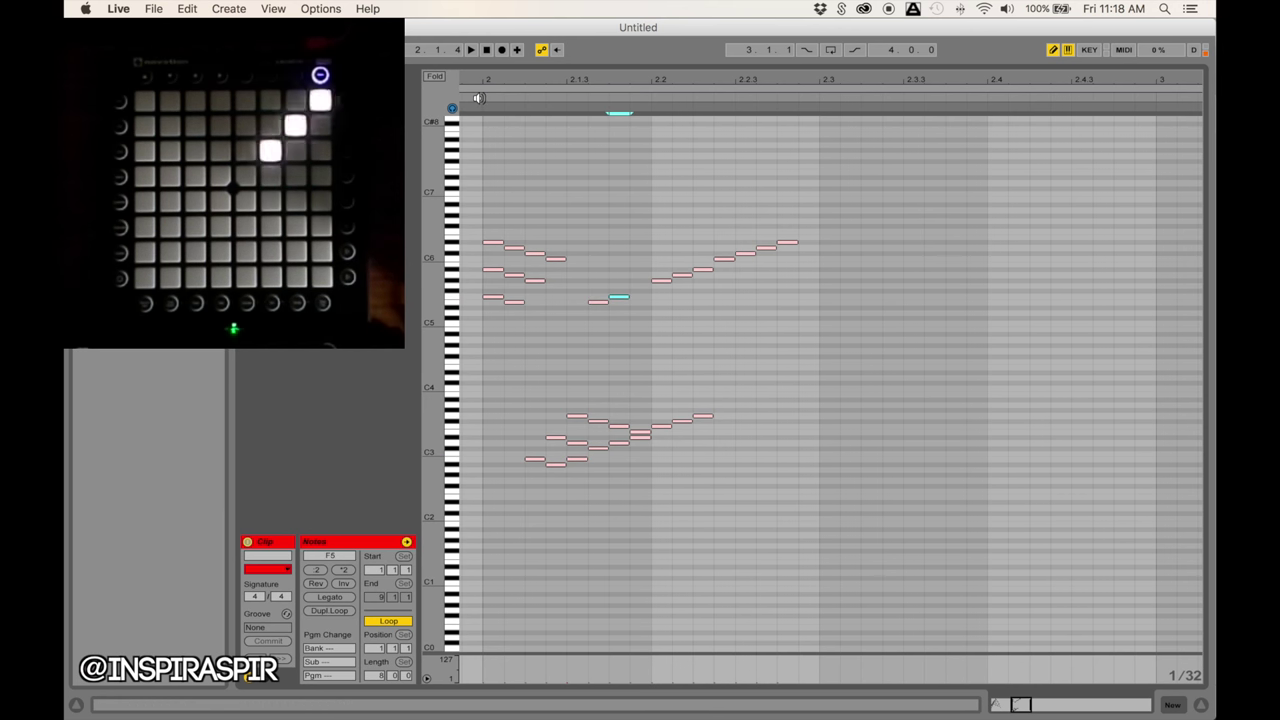
click(479, 97)
click(479, 98)
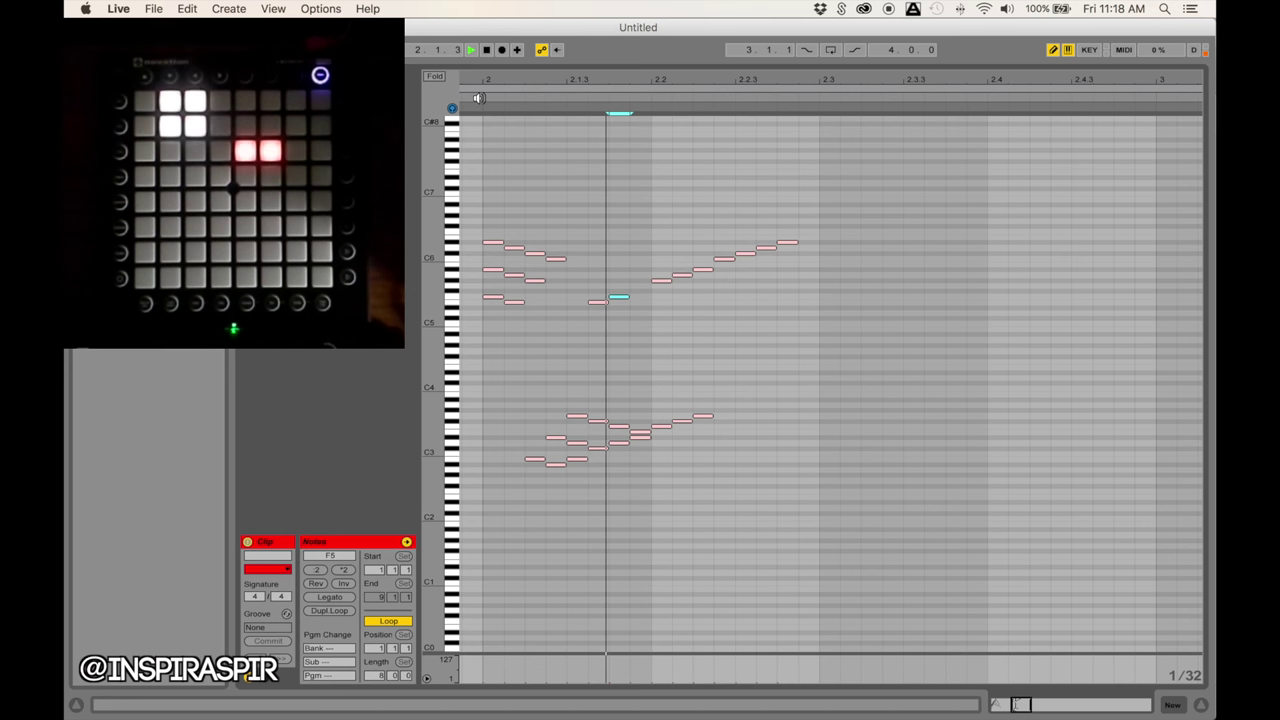
key(space)
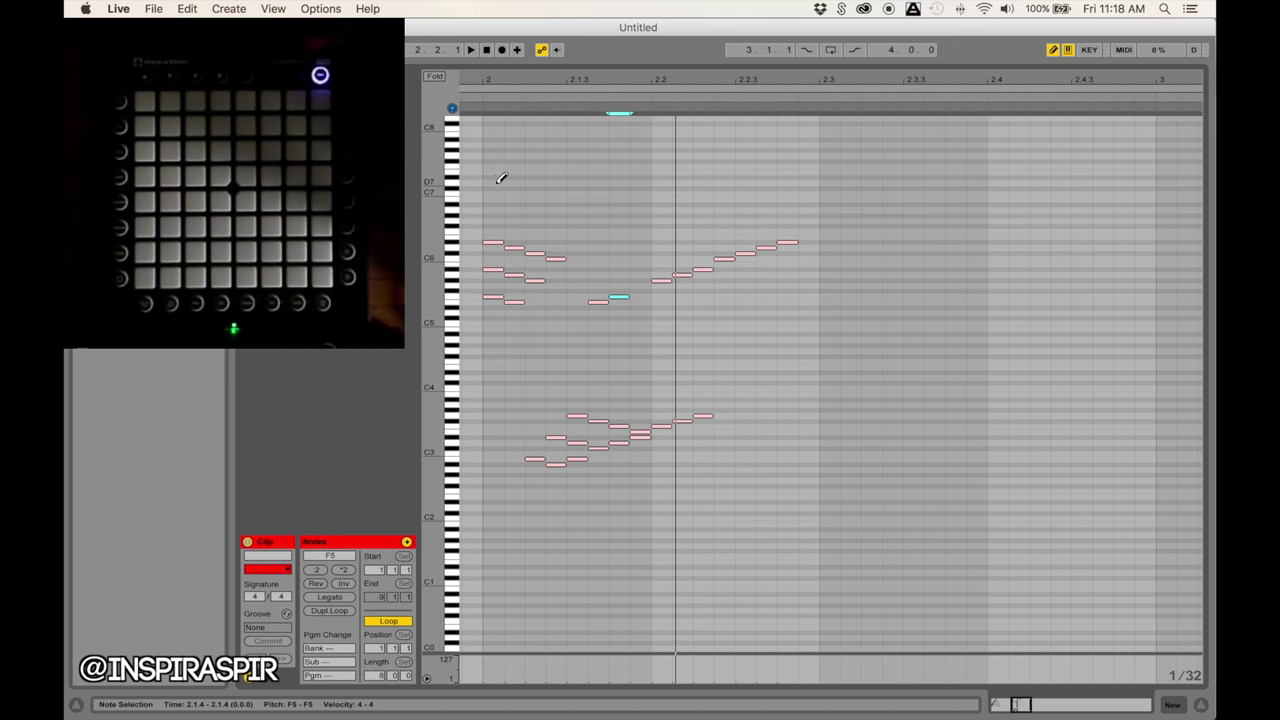
scroll(502, 178, left, 2)
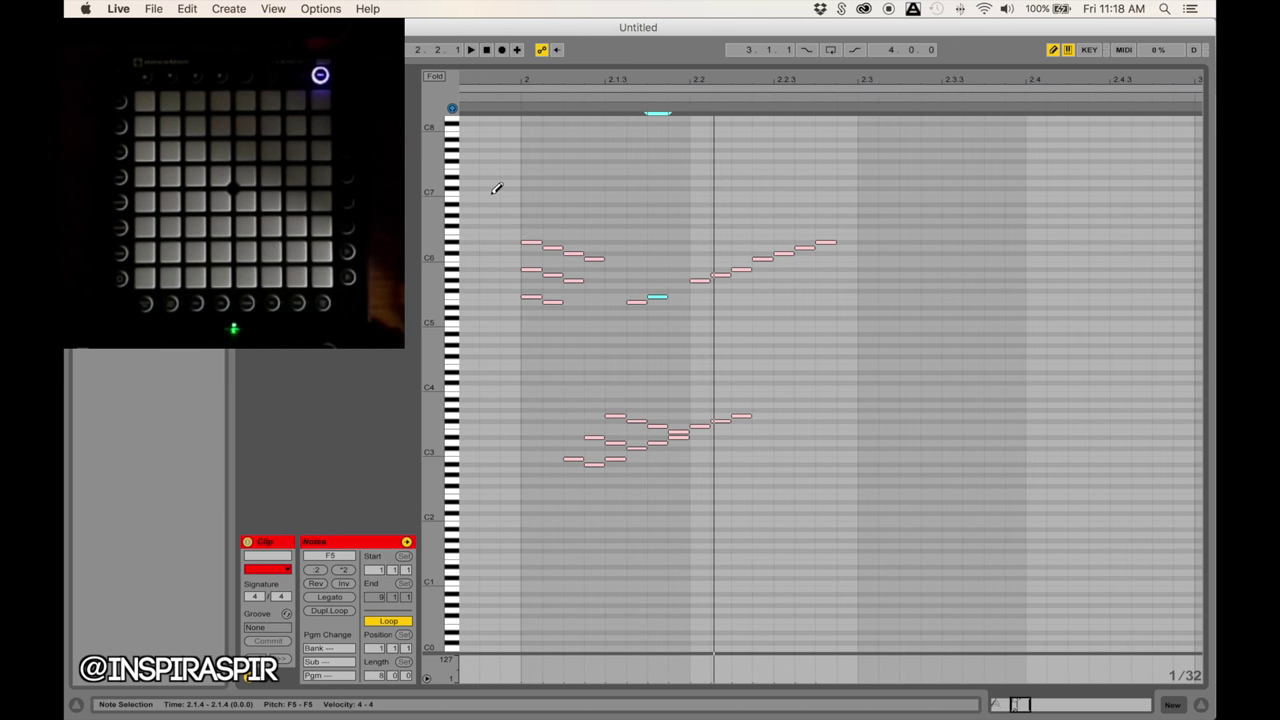
click(491, 193)
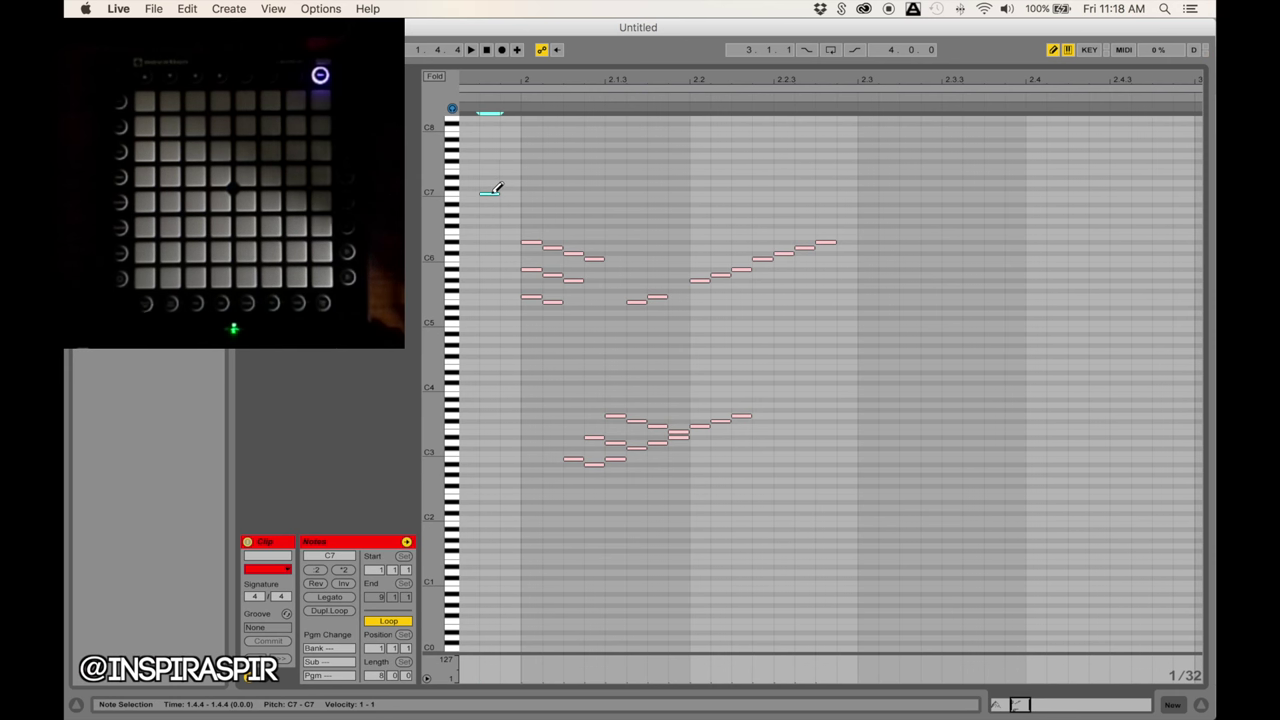
click(493, 193)
Step: Draw three 1/32 notes C5, G2 and C5 starting at 2.1.1 and play the full pattern from bar 2
scroll(490, 293, right, 3)
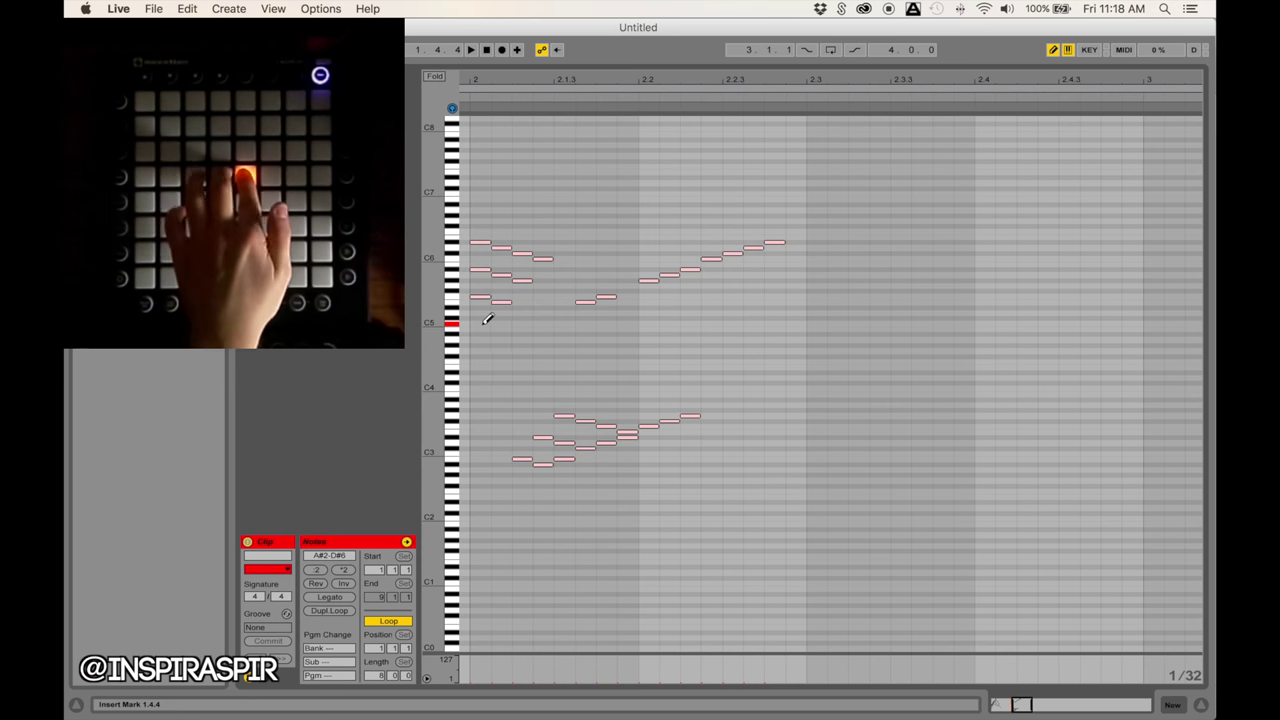
click(482, 323)
click(507, 481)
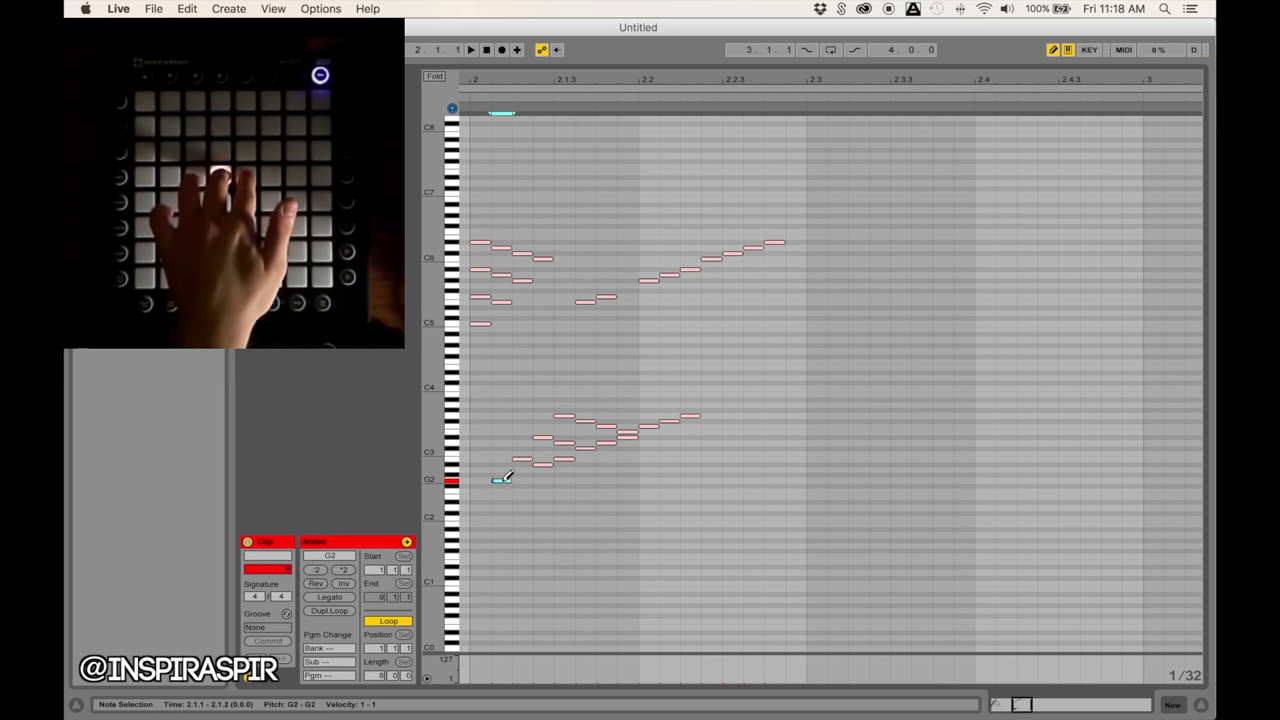
click(525, 323)
scroll(527, 320, left, 3)
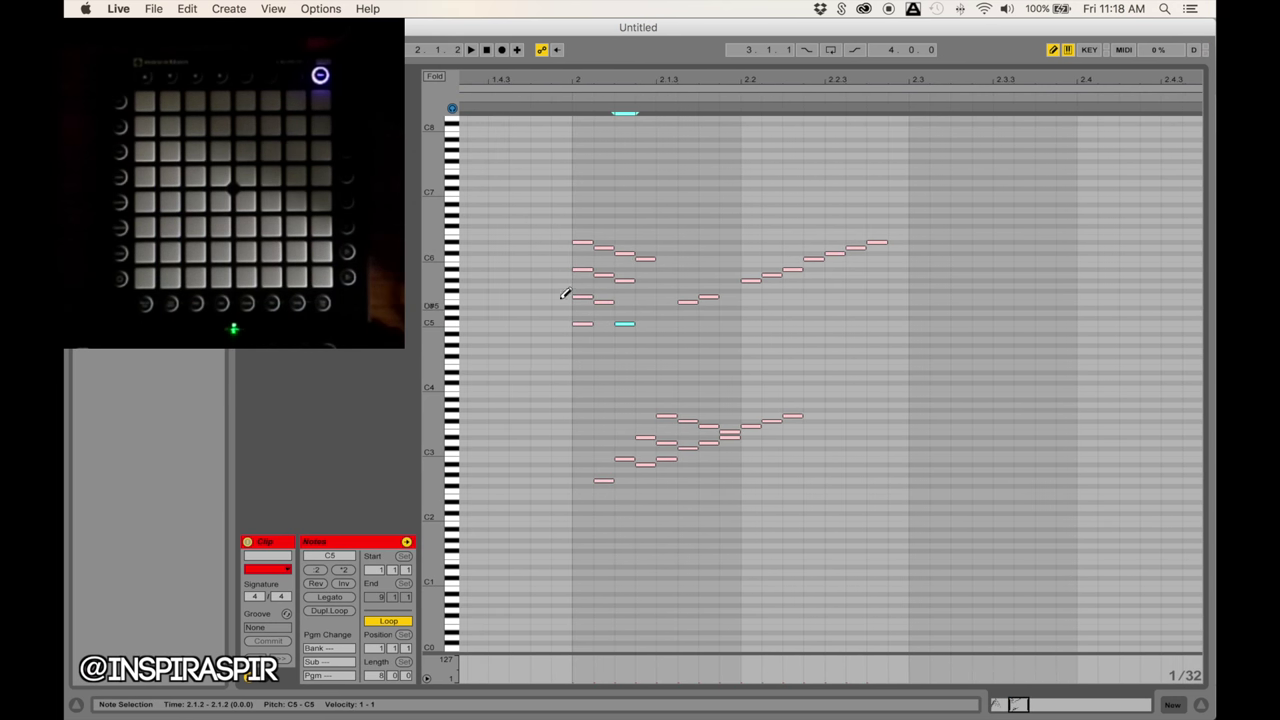
click(569, 98)
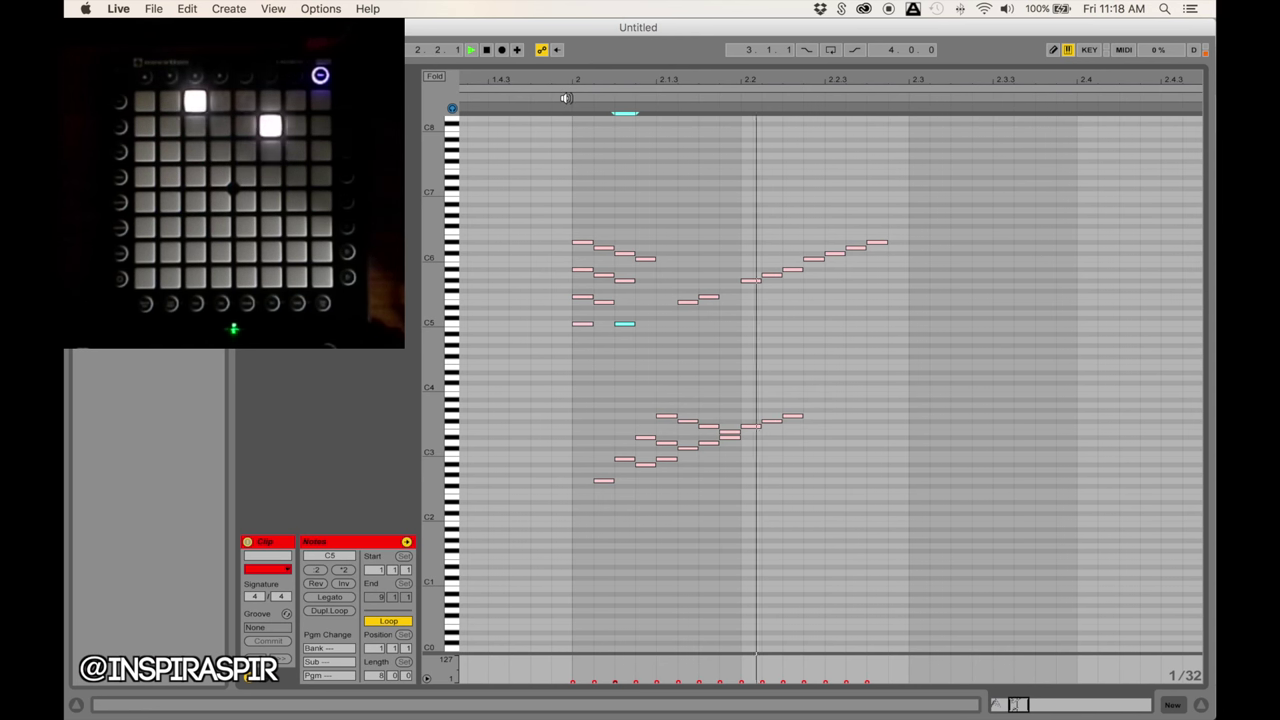
key(space)
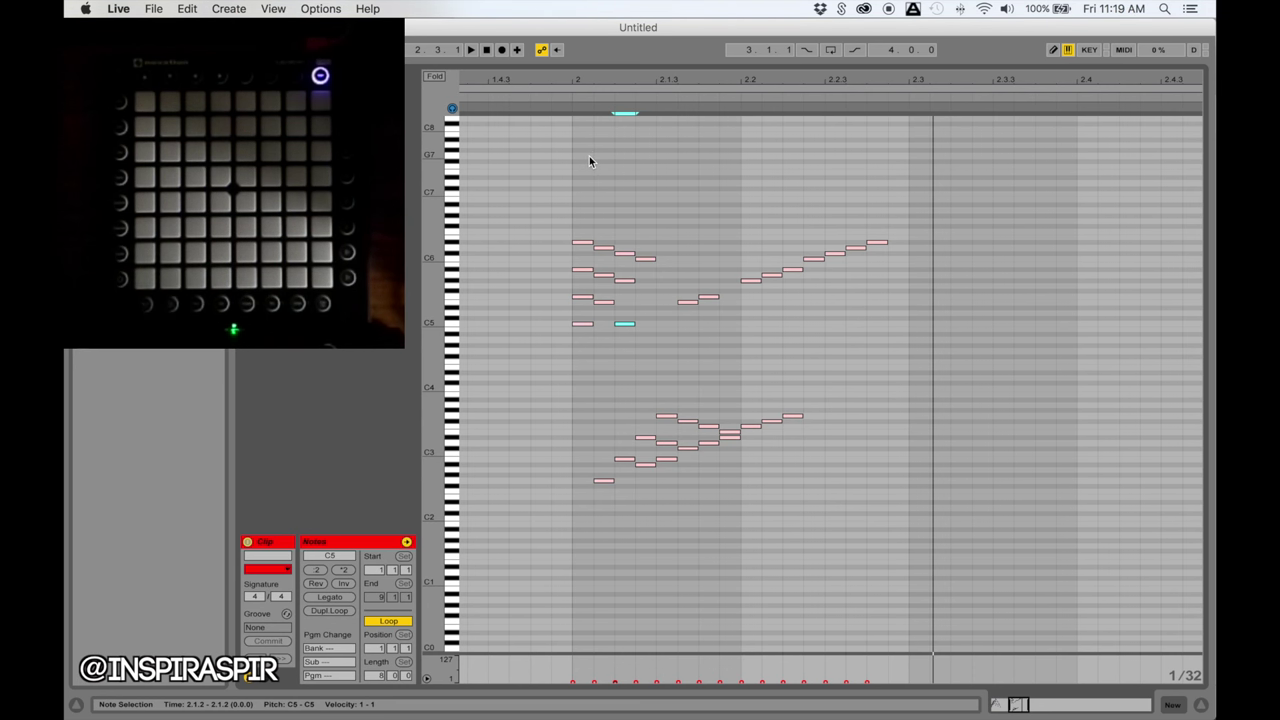
Step: Bring the arrangement back into view, open the green Example clip and play it for comparison
drag(584, 164, 918, 500)
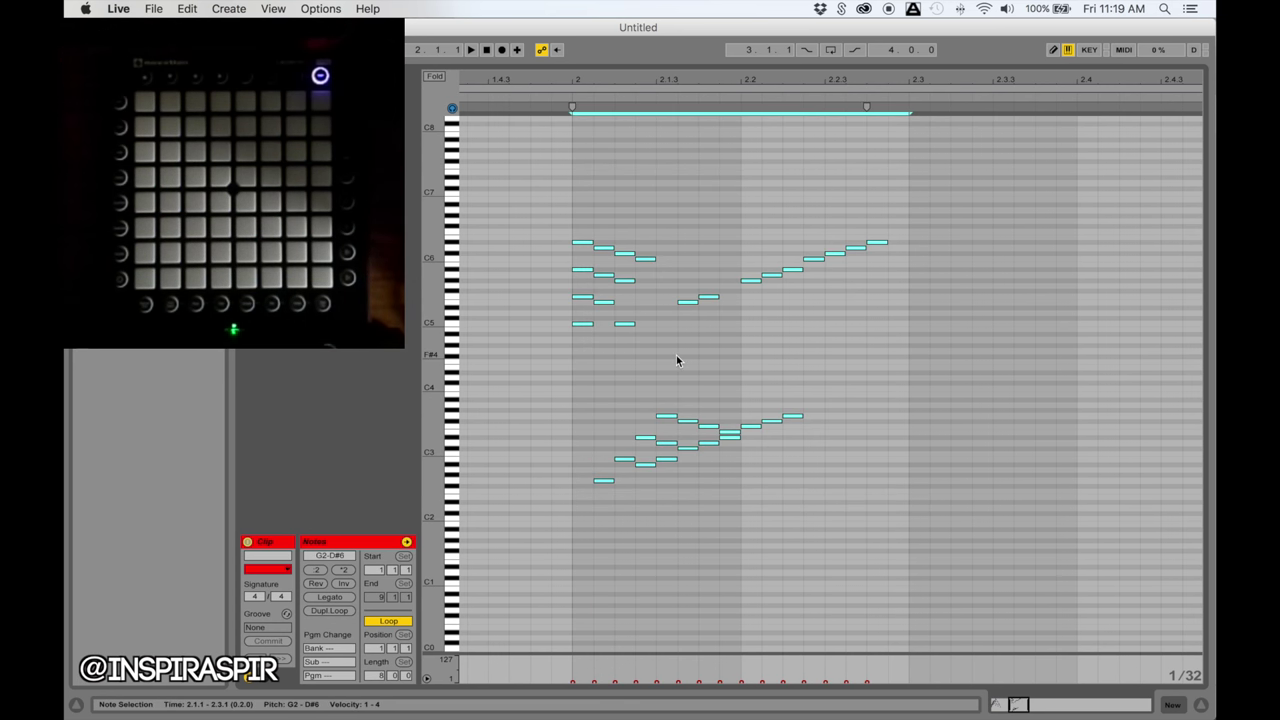
drag(664, 63, 664, 341)
click(516, 128)
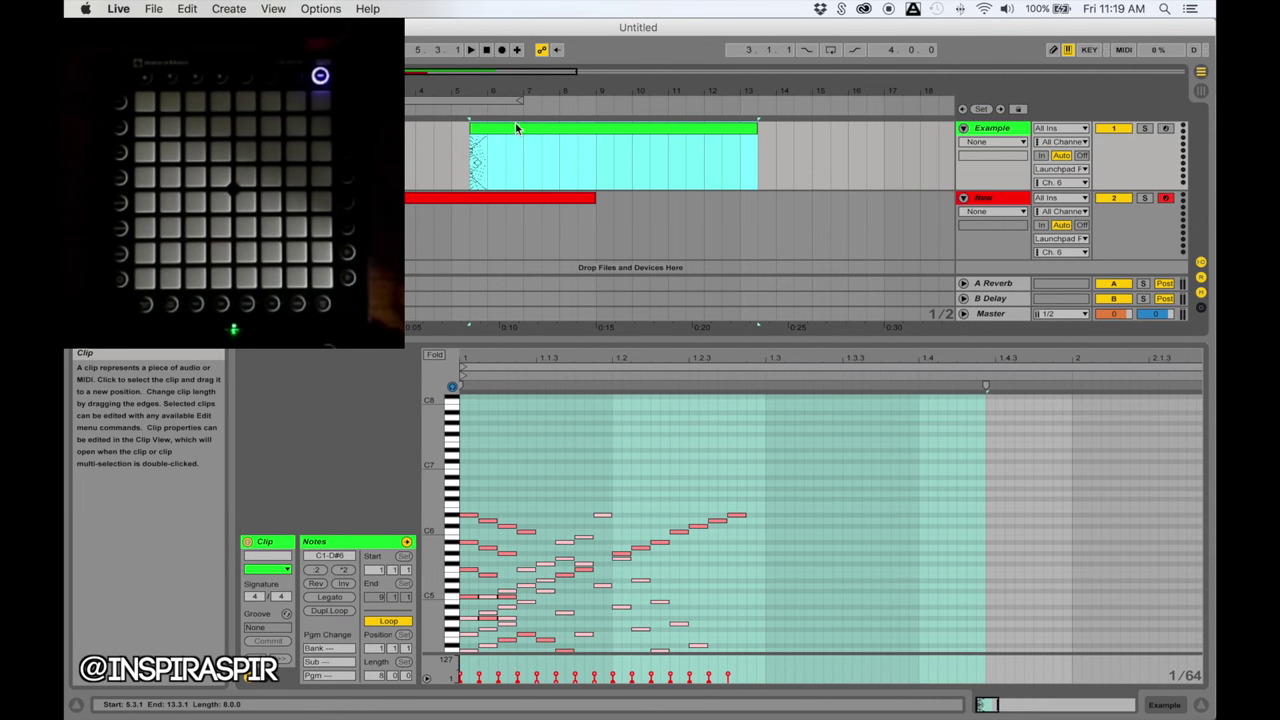
key(space)
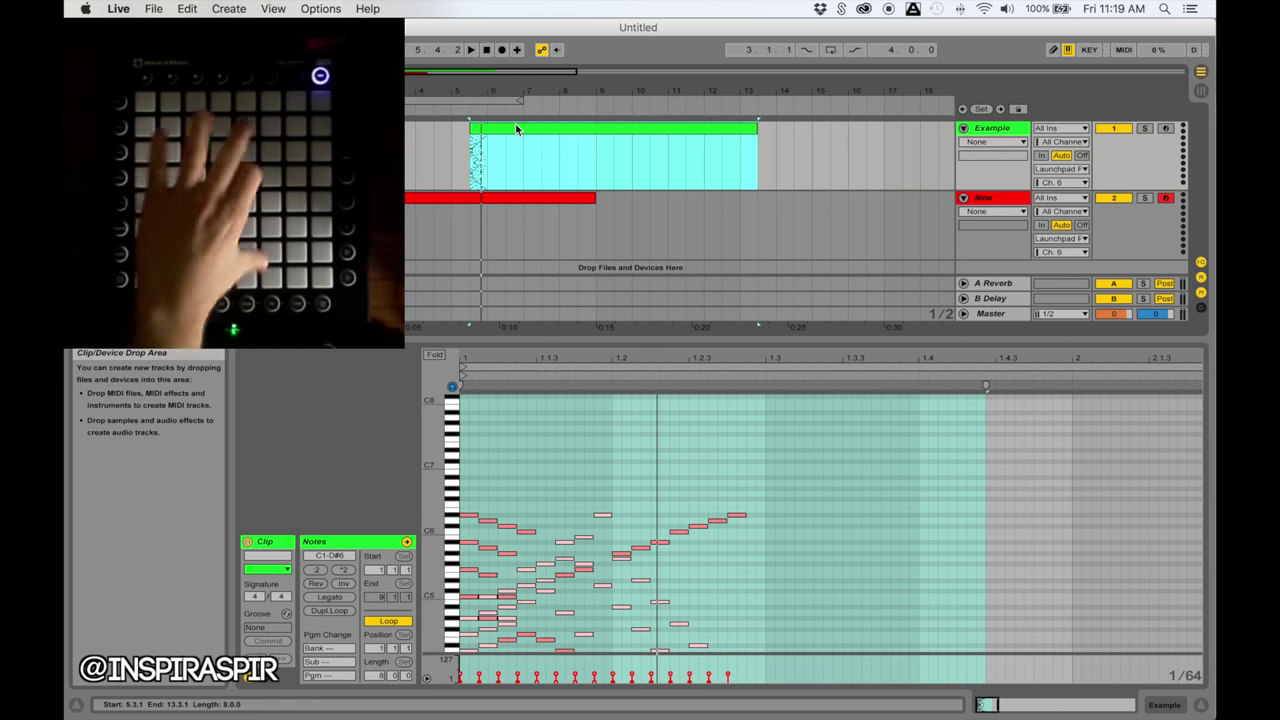
click(500, 157)
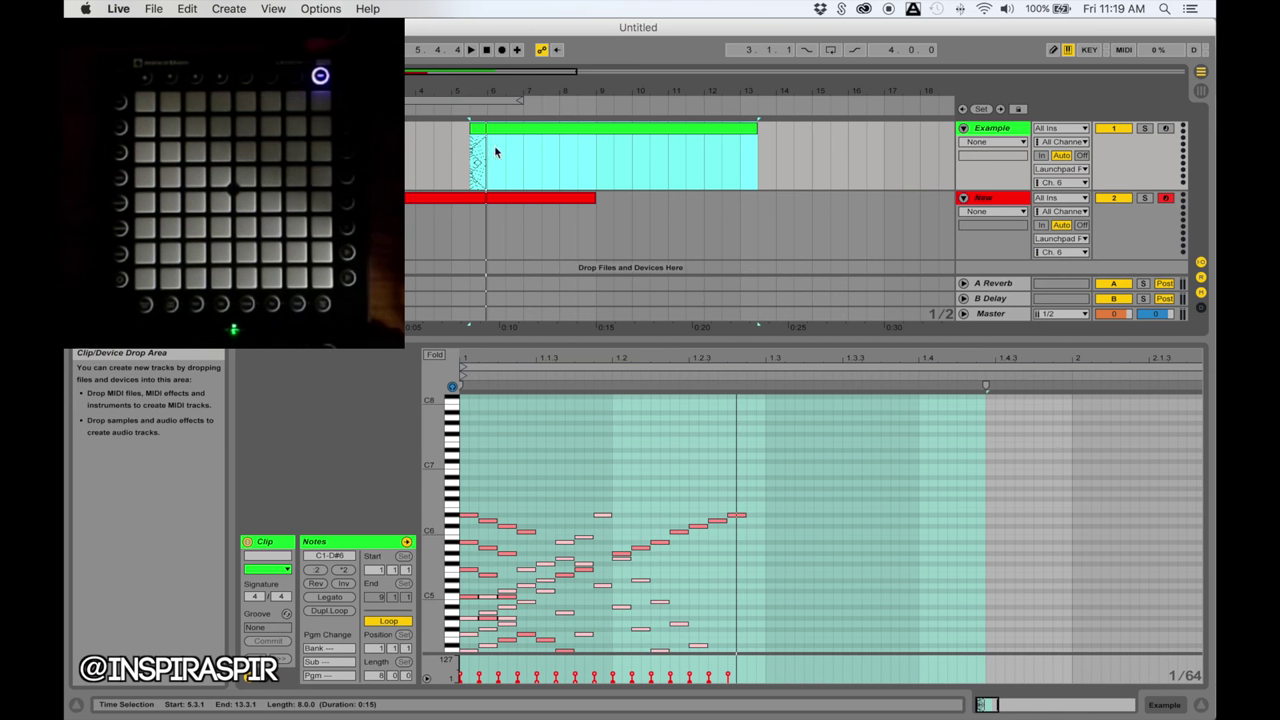
Step: Open the red New clip, enlarge its note editor, and play the note pattern in bar 1
click(528, 198)
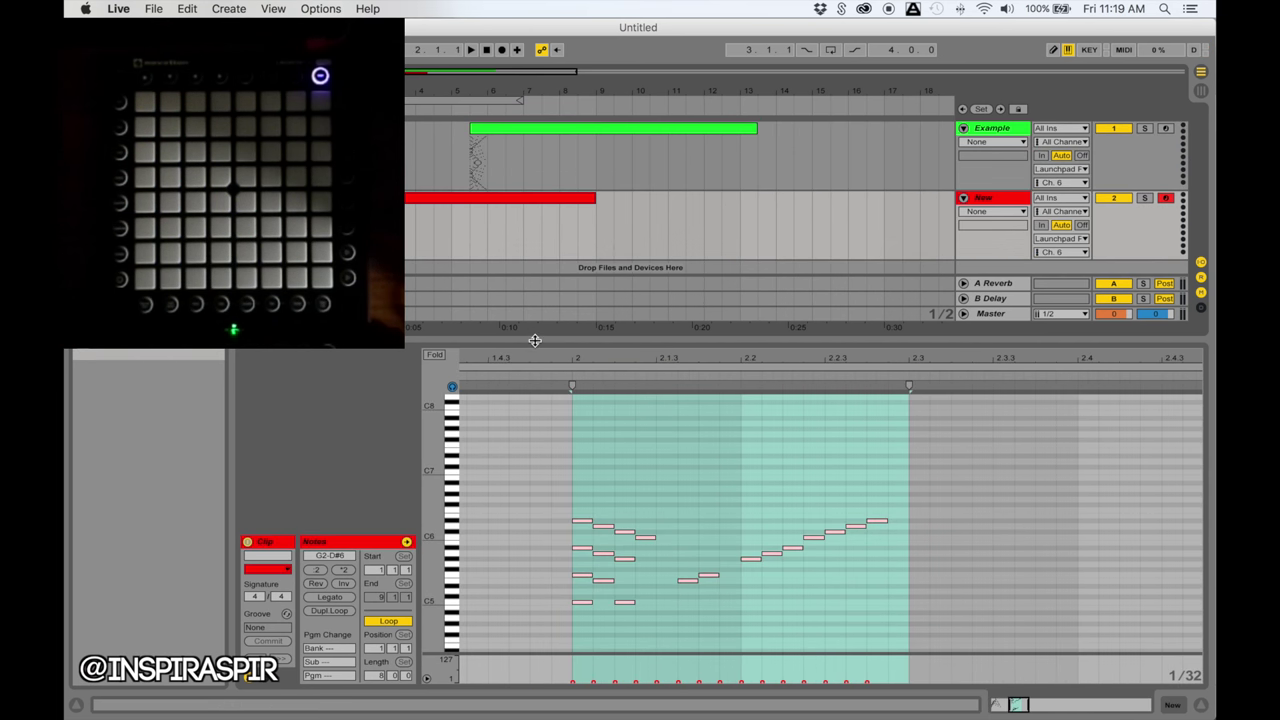
drag(534, 340, 508, 39)
drag(565, 189, 929, 617)
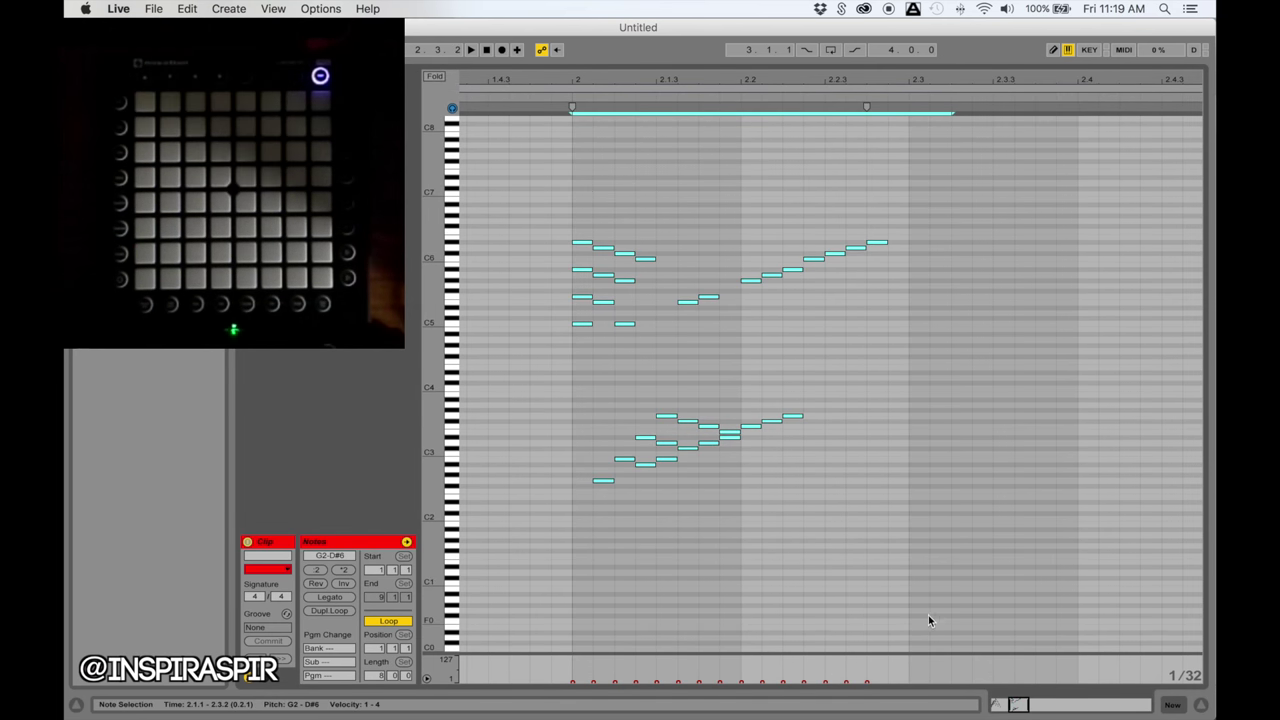
scroll(591, 242, left, 5)
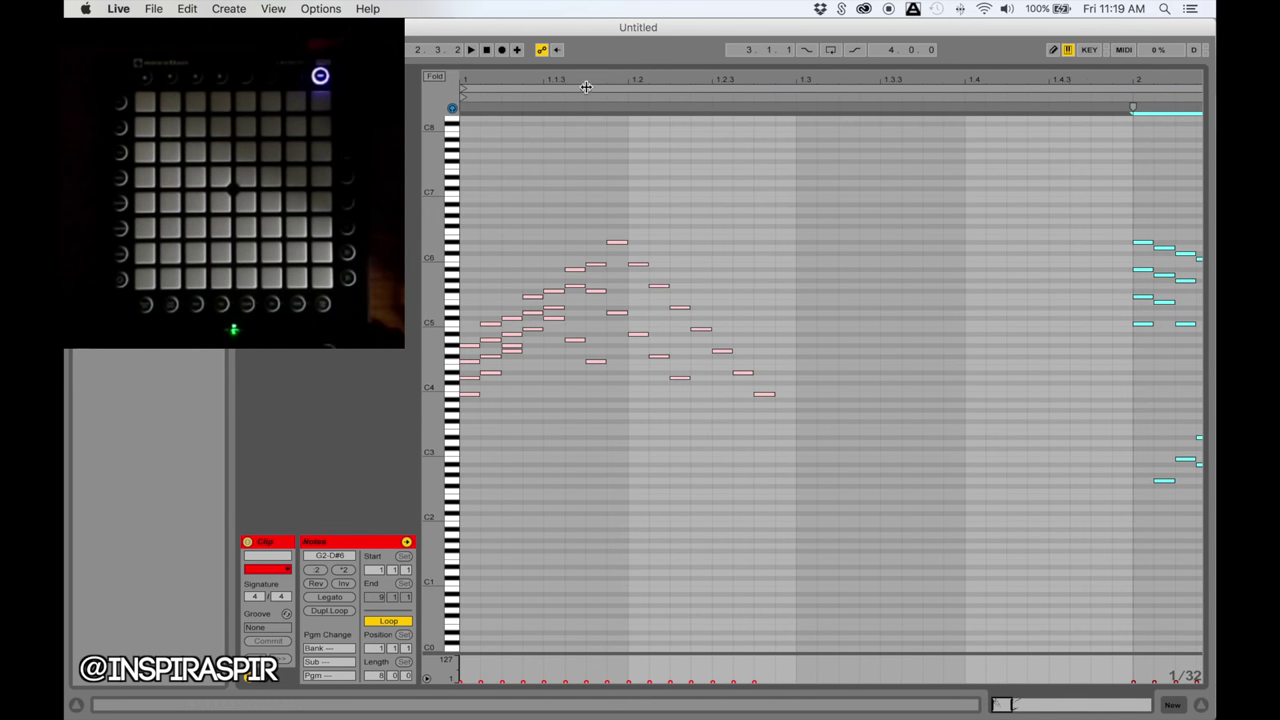
click(488, 51)
key(space)
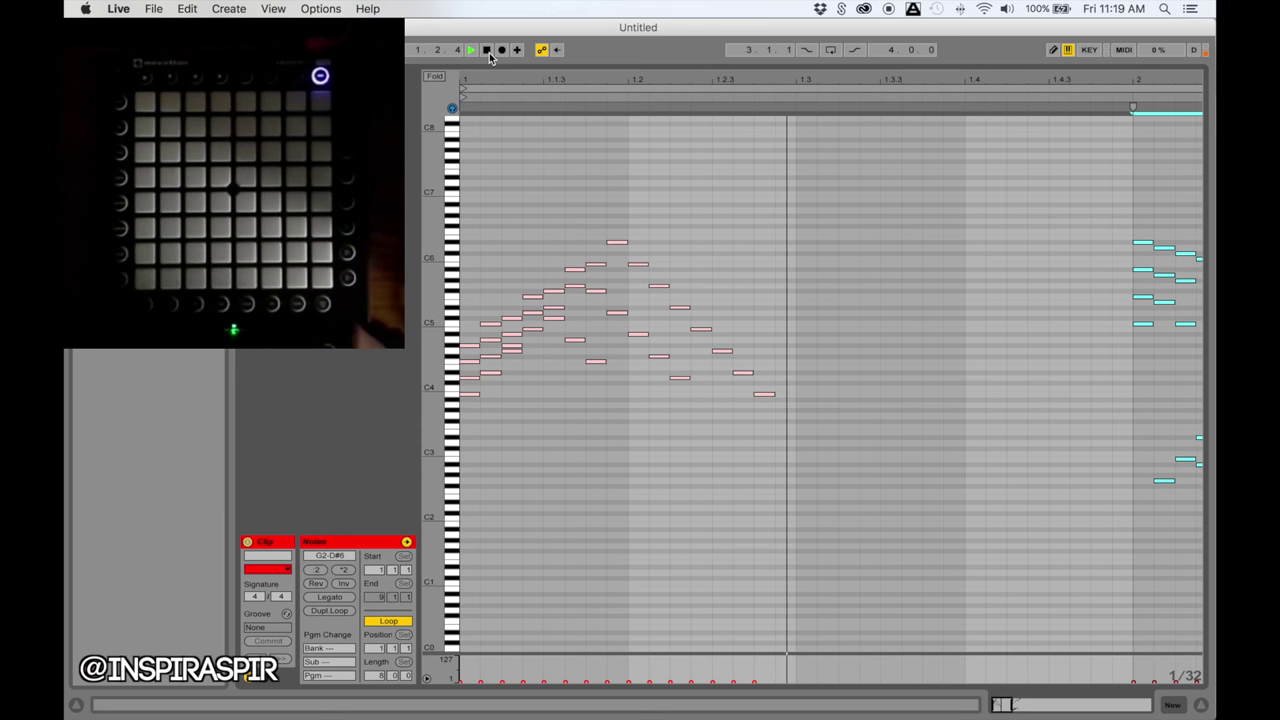
click(489, 54)
Step: Play the clip's second note pattern from bar 2
mouse_move(624, 58)
mouse_down()
mouse_move(540, 268)
mouse_move(600, 62)
mouse_up()
key(space)
scroll(635, 186, right, 3)
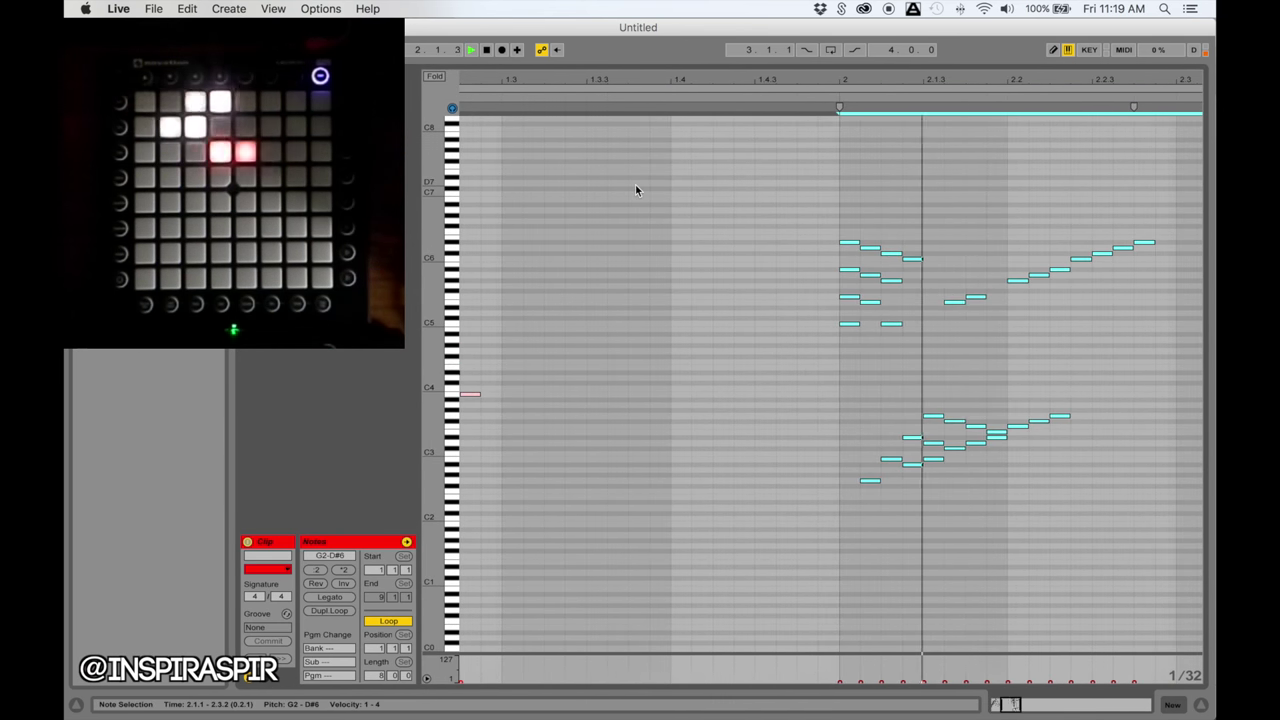
key(space)
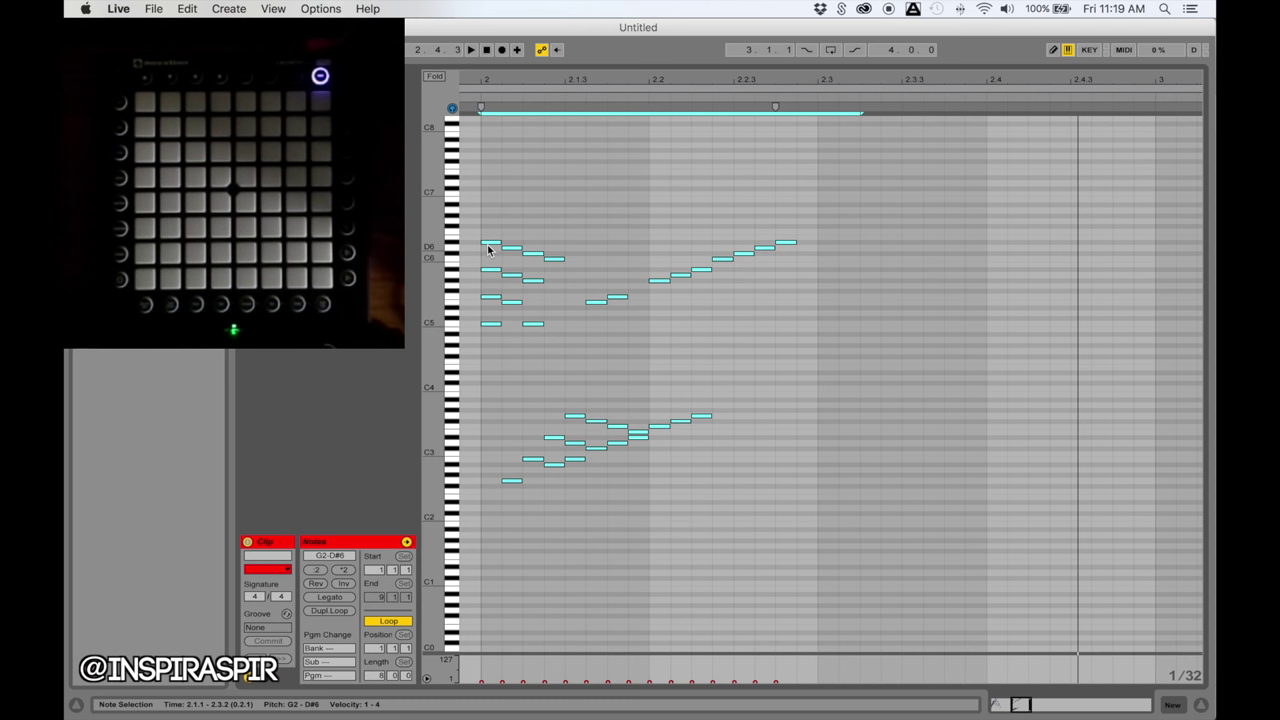
Step: Set the velocity of all notes in the bar 2 pattern to 53 and play it
key(super+l)
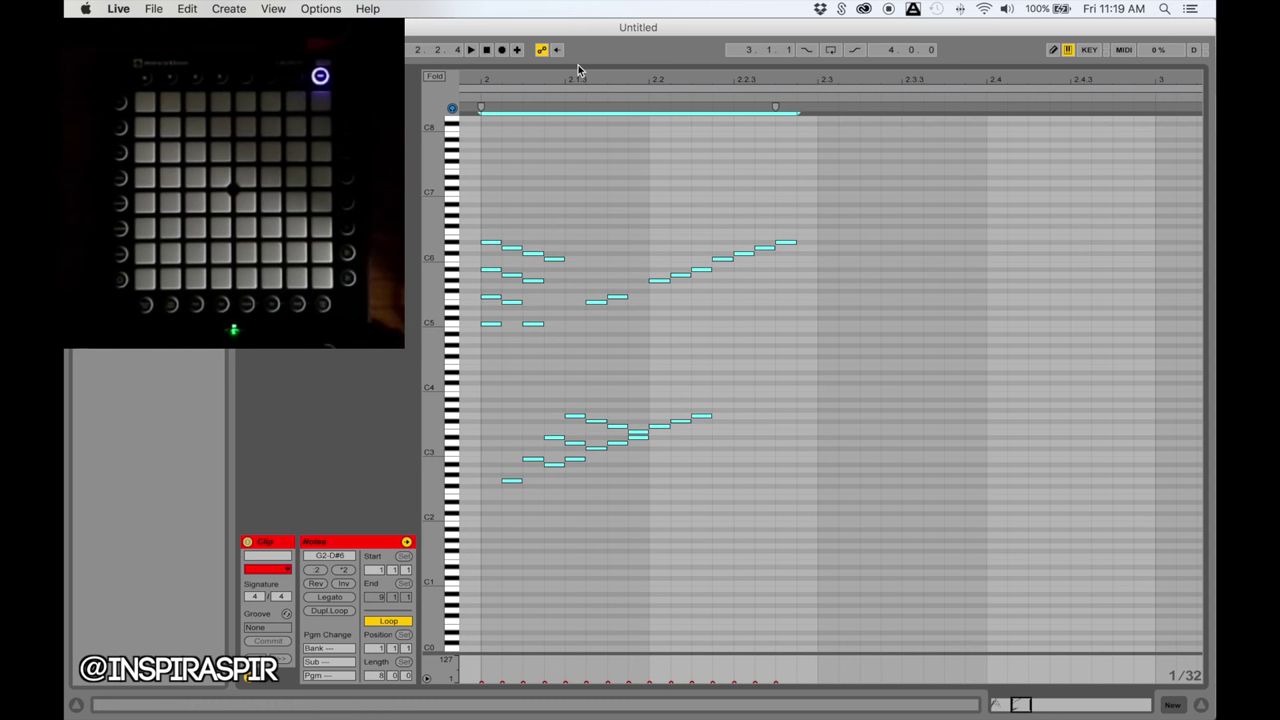
scroll(628, 262, left, 3)
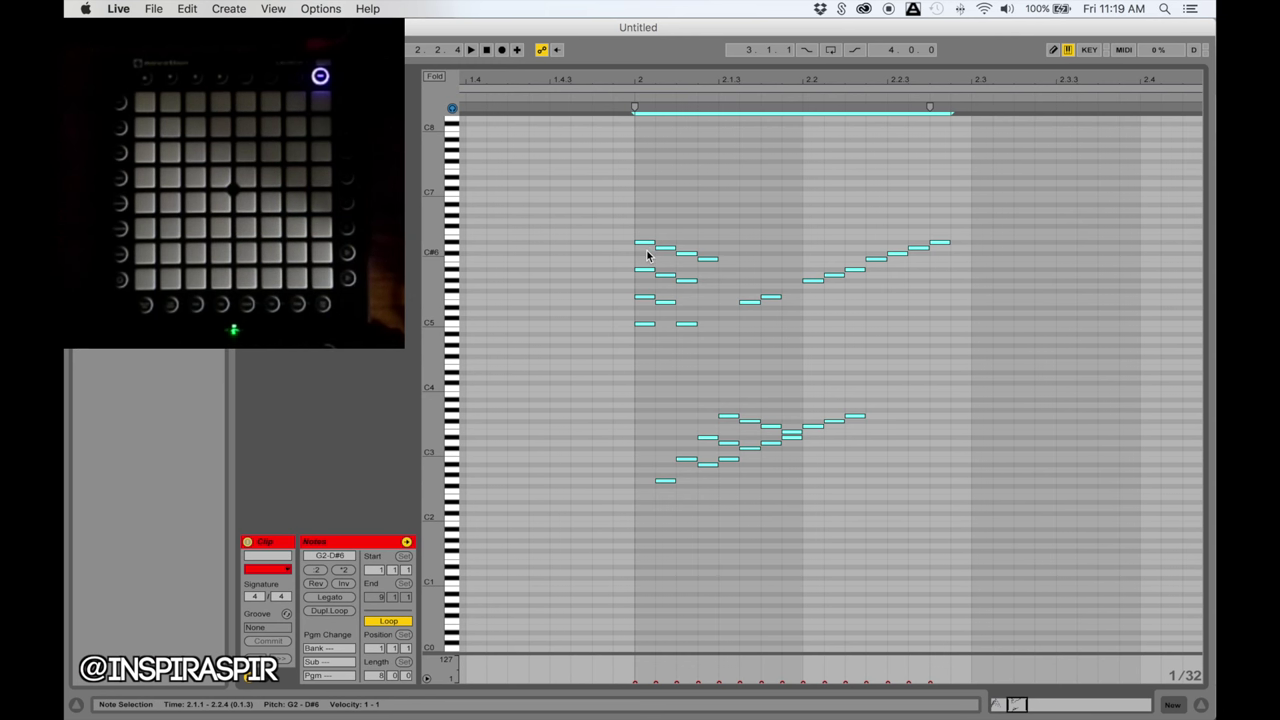
drag(643, 244, 643, 188)
key(space)
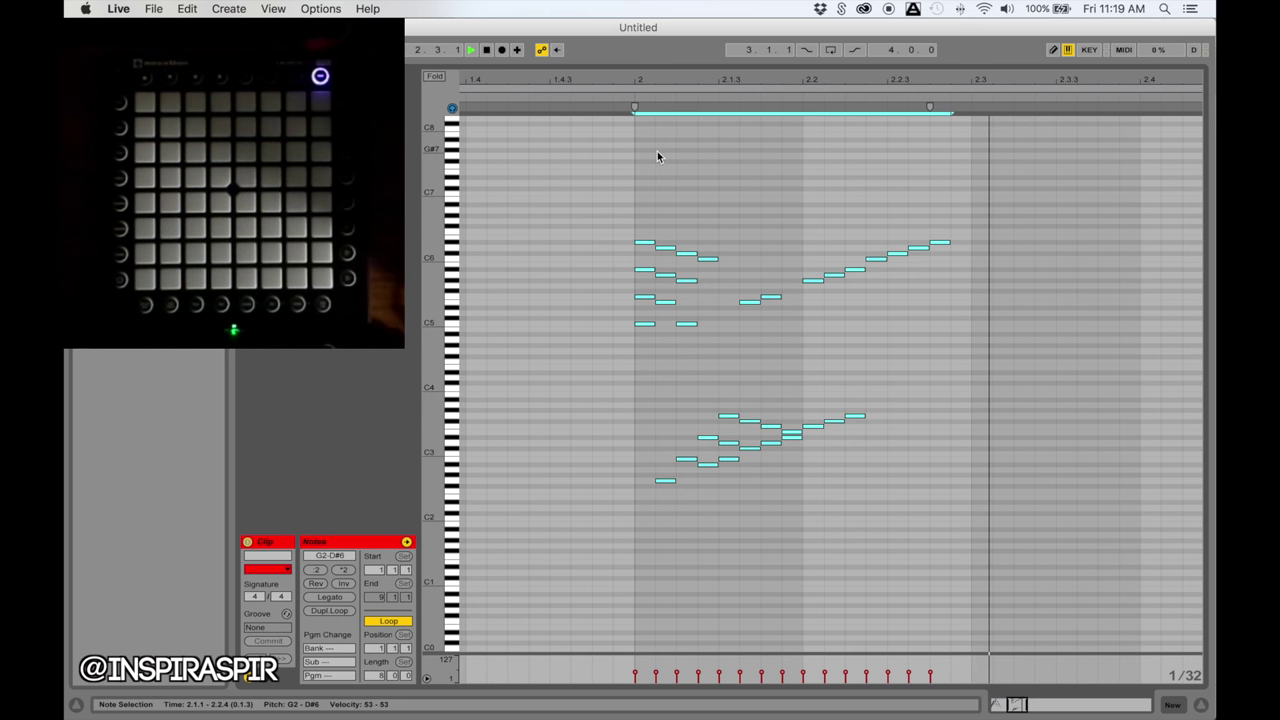
key(space)
Step: Copy the bar 2 pattern and paste it at 1.1.1 over the first pattern
drag(640, 192, 983, 521)
key(super+c)
scroll(609, 331, left, 5)
click(464, 246)
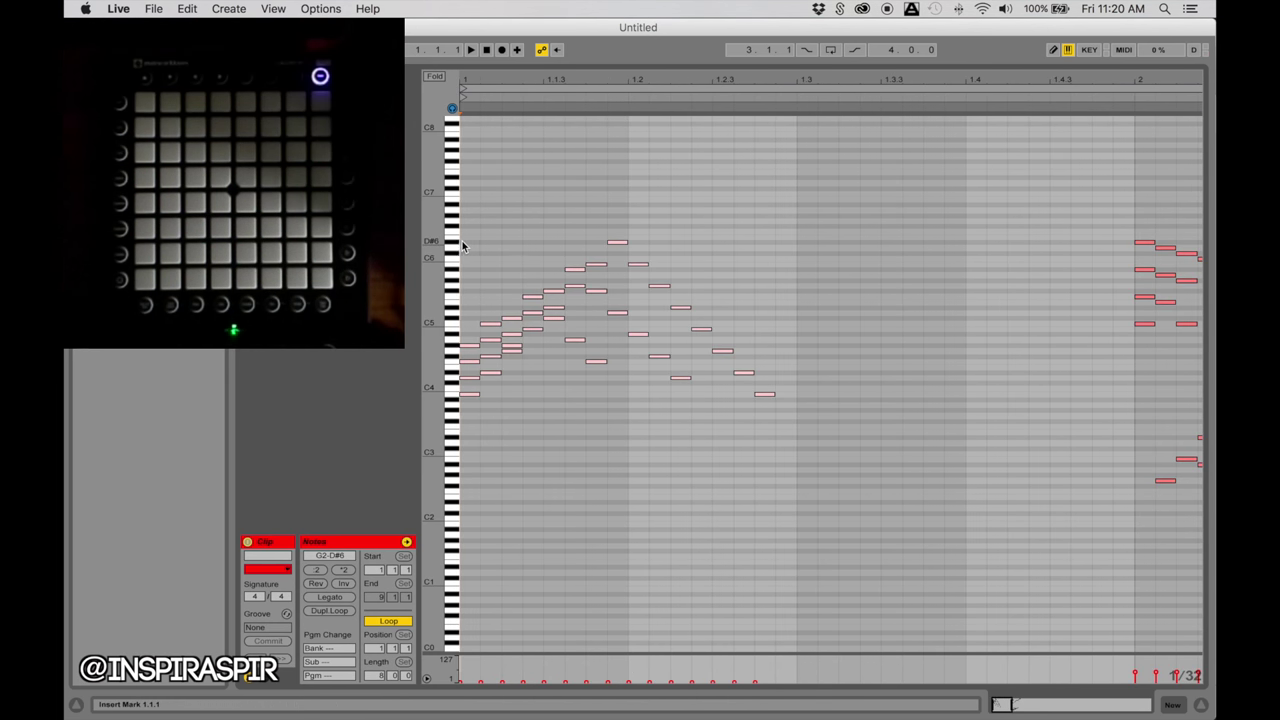
key(super+v)
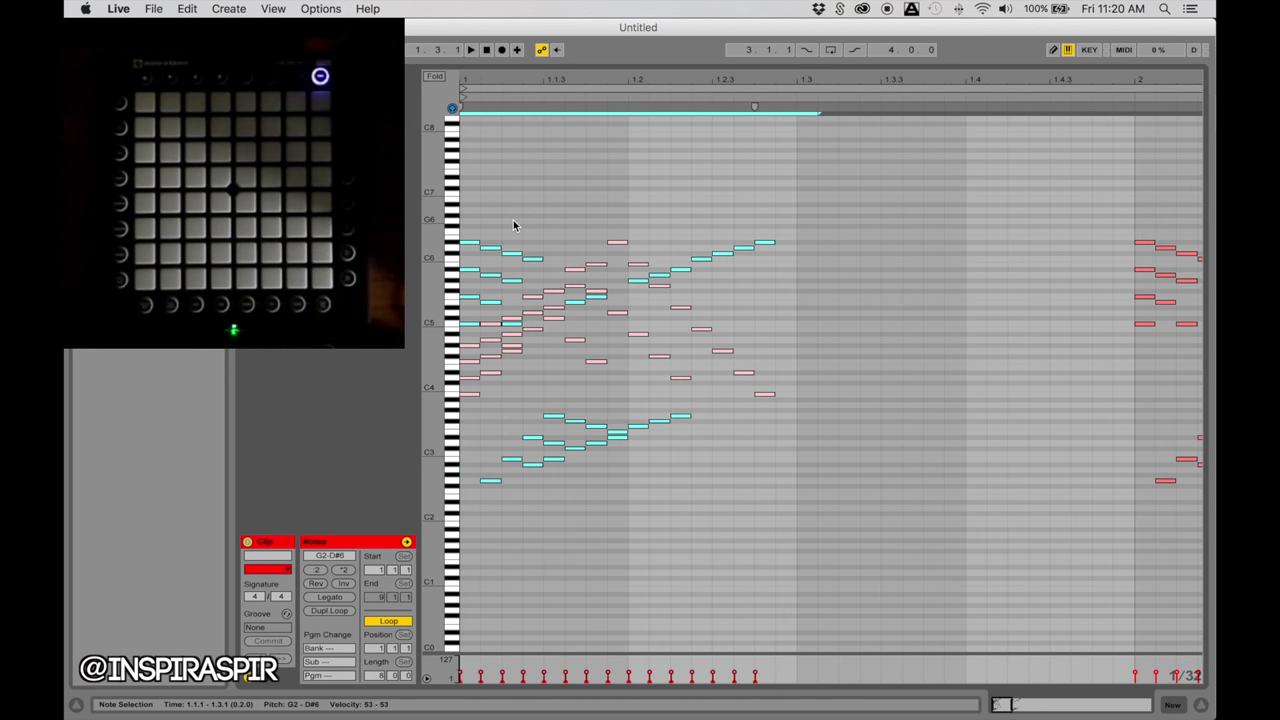
Step: Play the combined two-colour pattern from the beginning of the clip
scroll(514, 225, right, 6)
scroll(816, 412, left, 6)
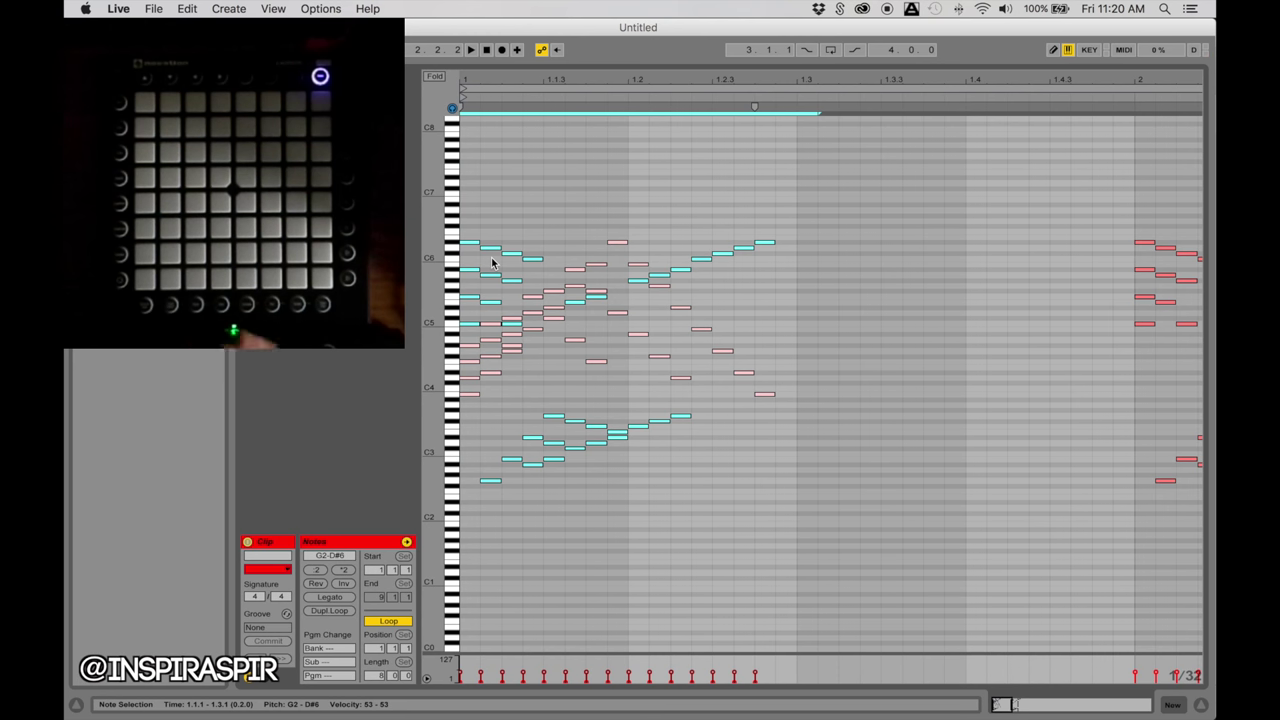
key(space)
click(484, 55)
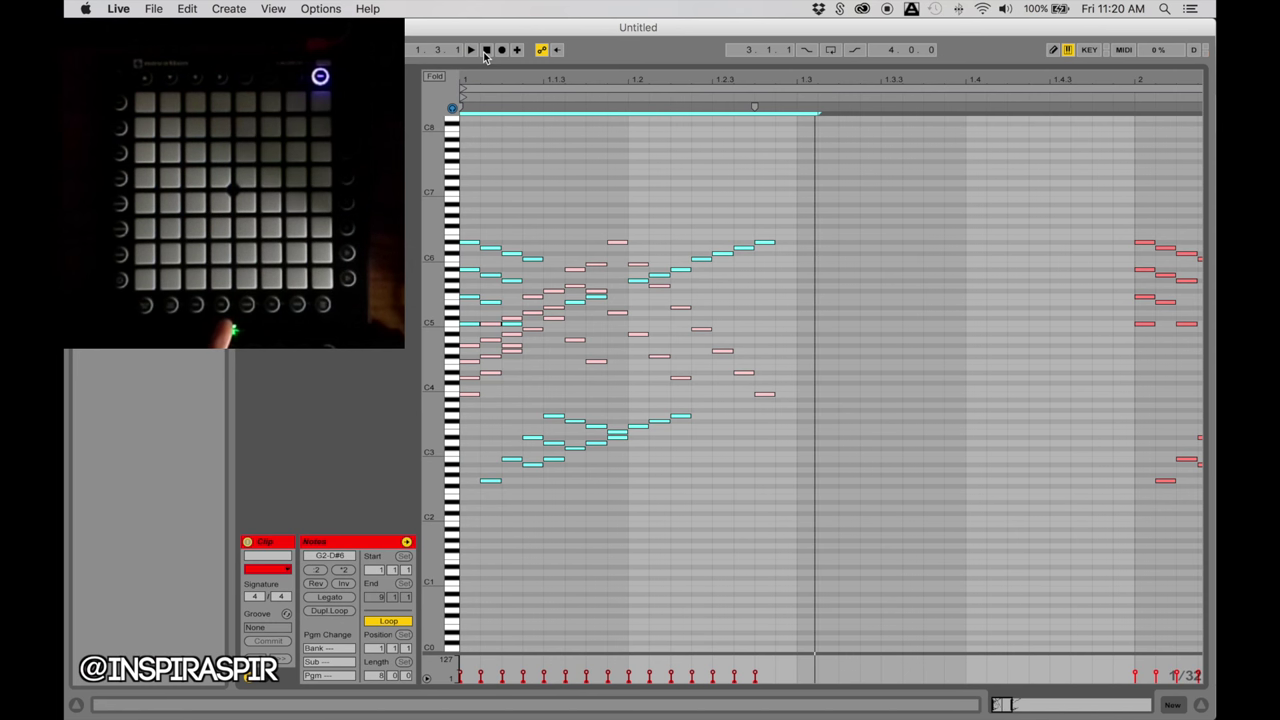
click(486, 50)
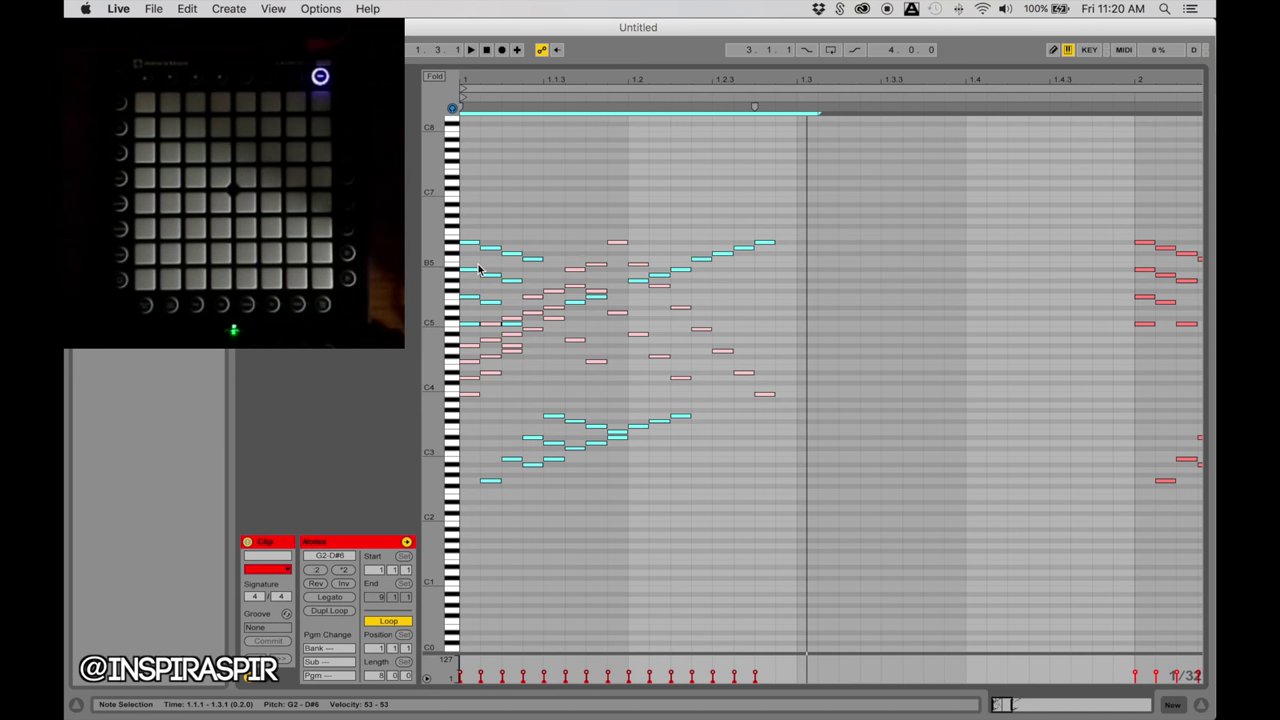
Step: Duplicate all notes of the combined bar 1 pattern at lower pitches, spanning A-2 to F2, keeping the timing
drag(468, 214, 797, 522)
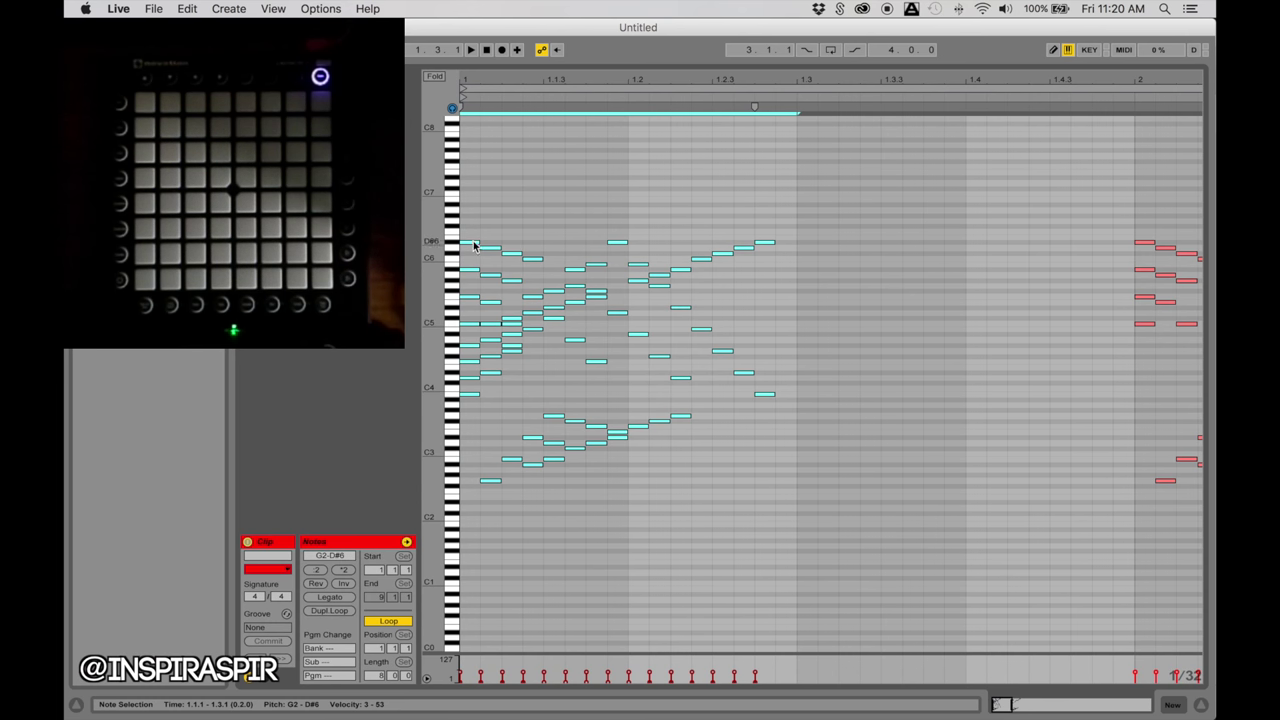
drag(468, 247, 513, 495)
scroll(512, 493, right, 2)
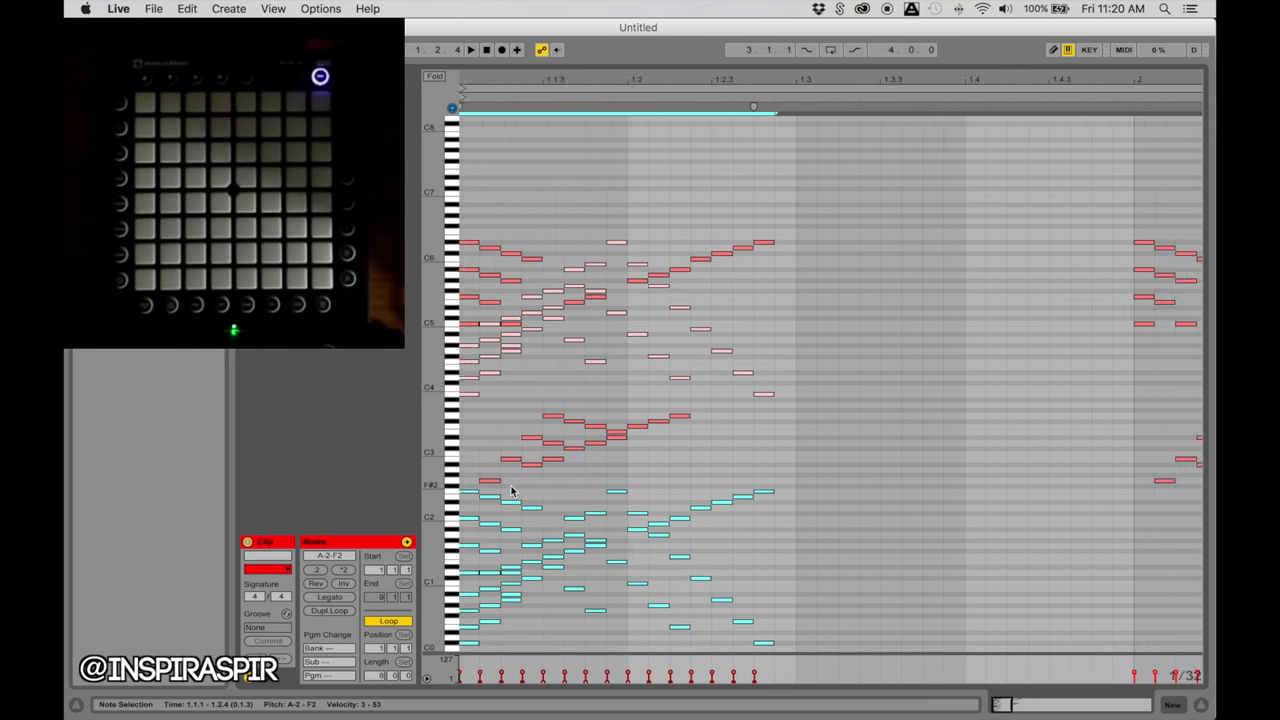
scroll(512, 493, down, 4)
scroll(512, 493, up, 2)
scroll(728, 341, right, 4)
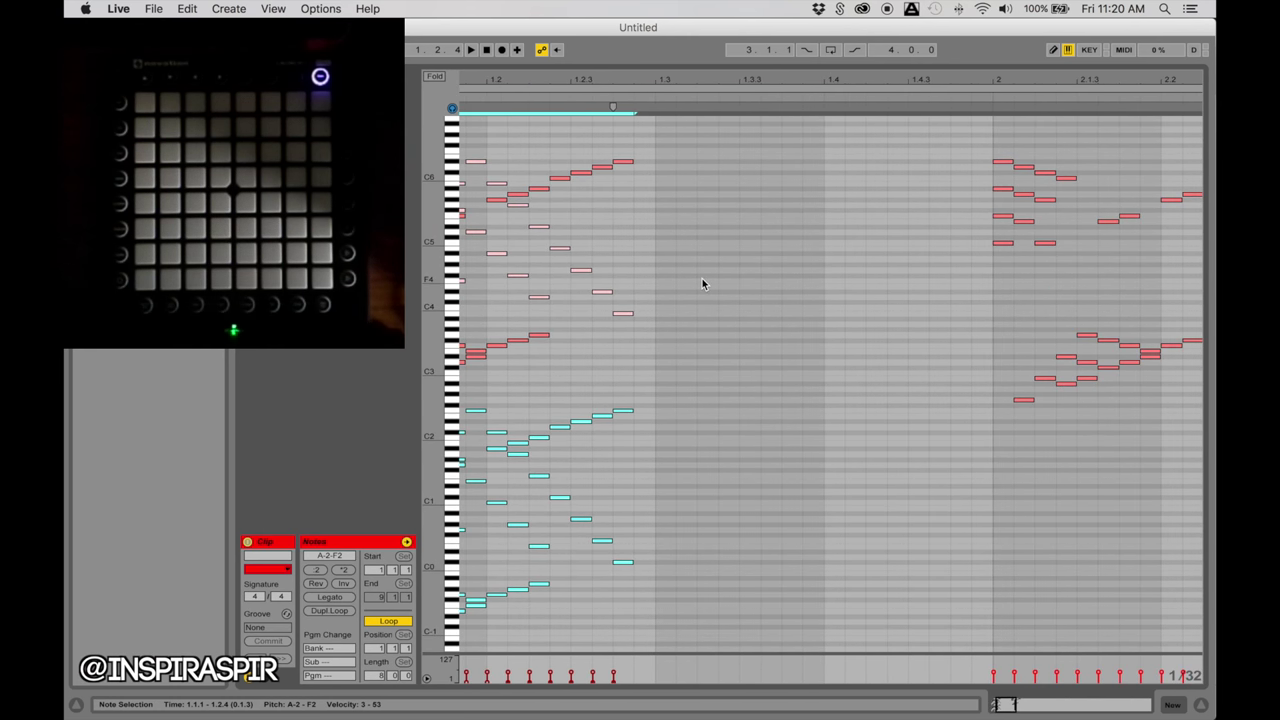
scroll(484, 400, left, 4)
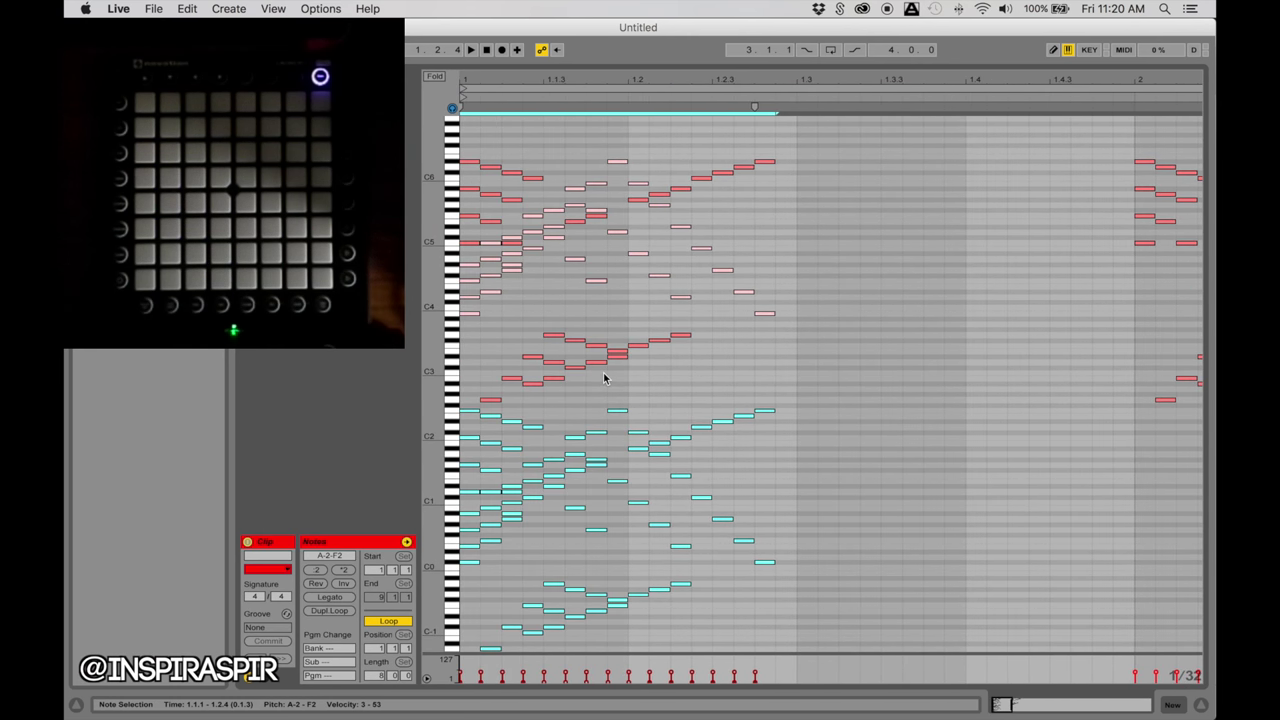
Step: Invert the duplicated notes and transpose them up so they span C1 to G#4
click(344, 583)
scroll(540, 443, down, 2)
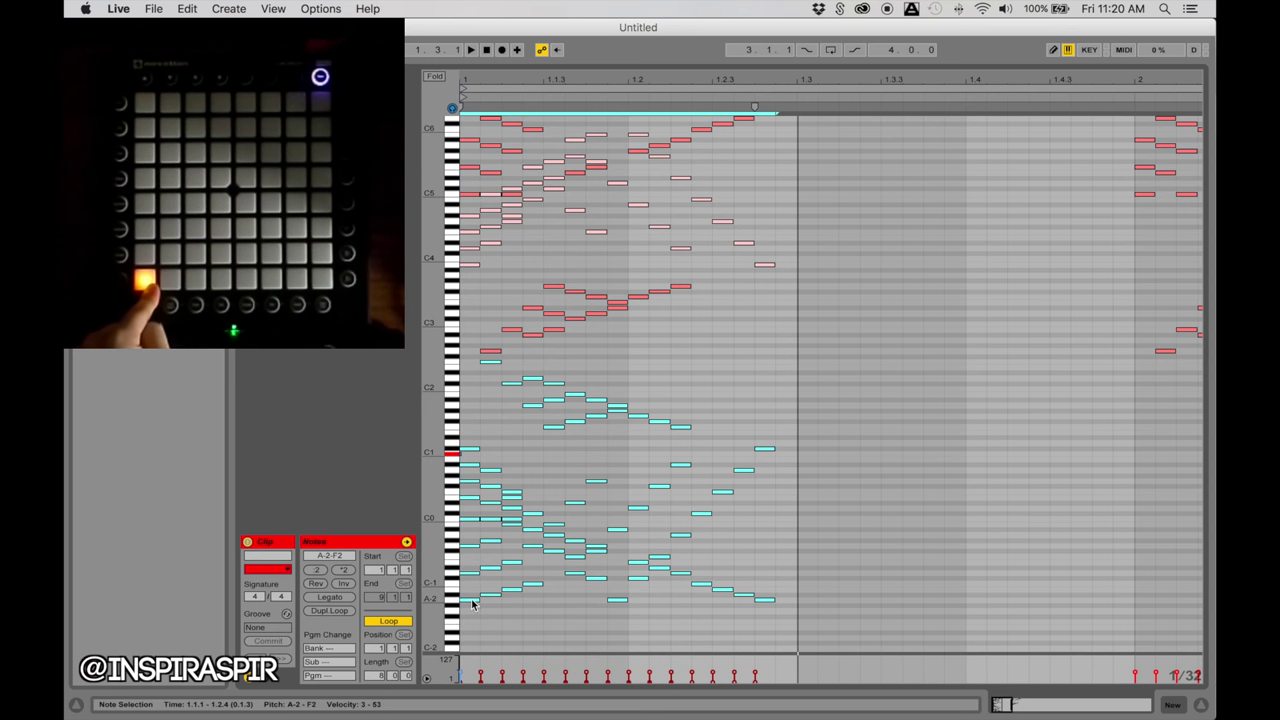
drag(473, 604, 475, 462)
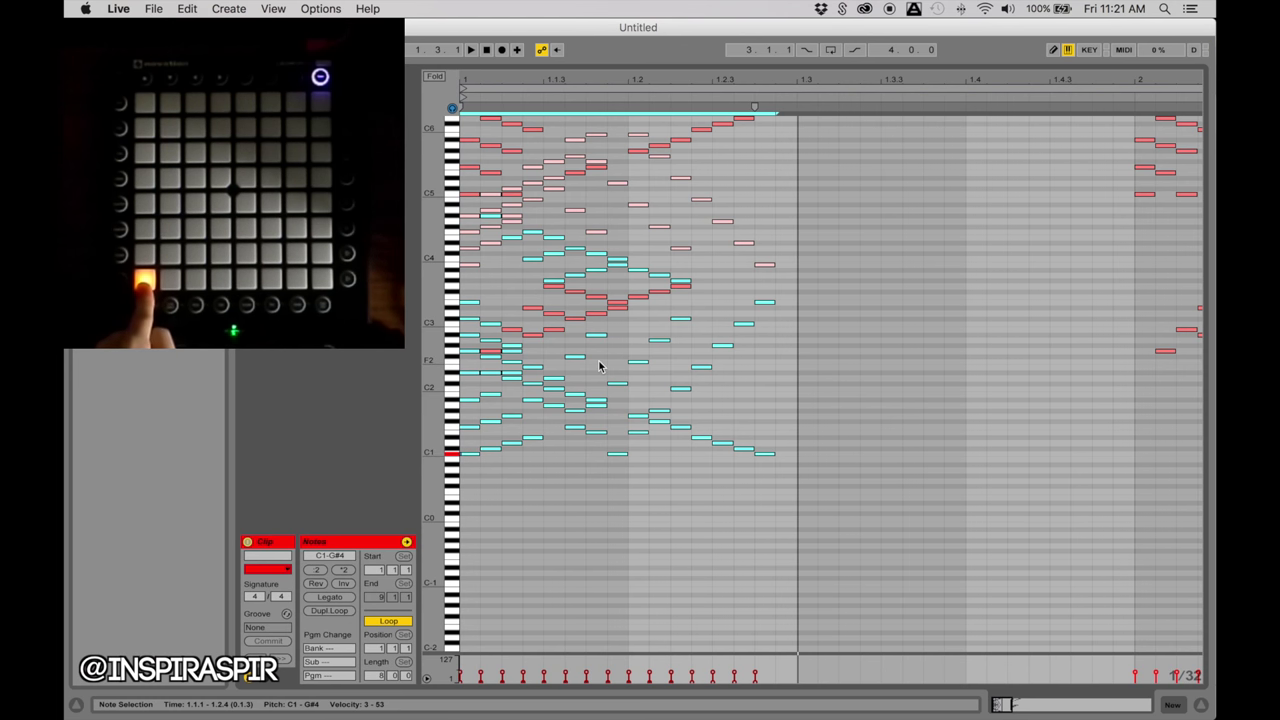
scroll(600, 366, up, 3)
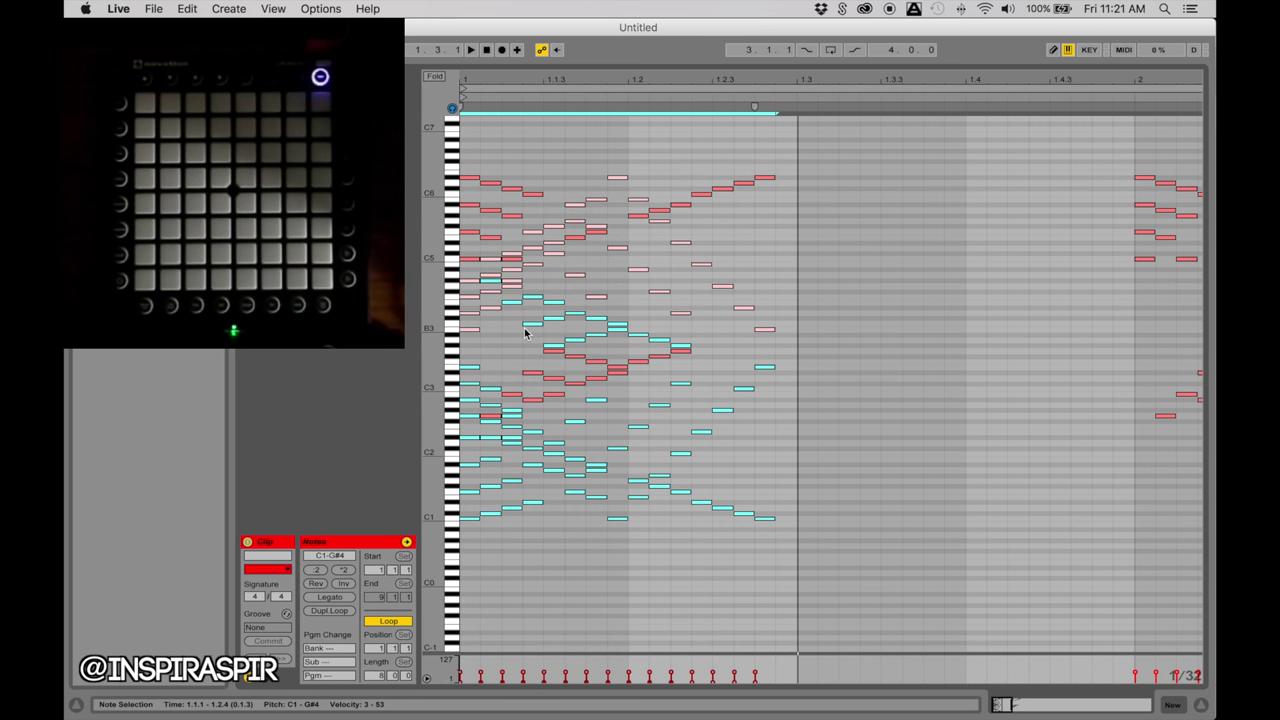
Step: Play the full mirrored pattern from the start of bar 1
drag(524, 333, 689, 366)
click(737, 346)
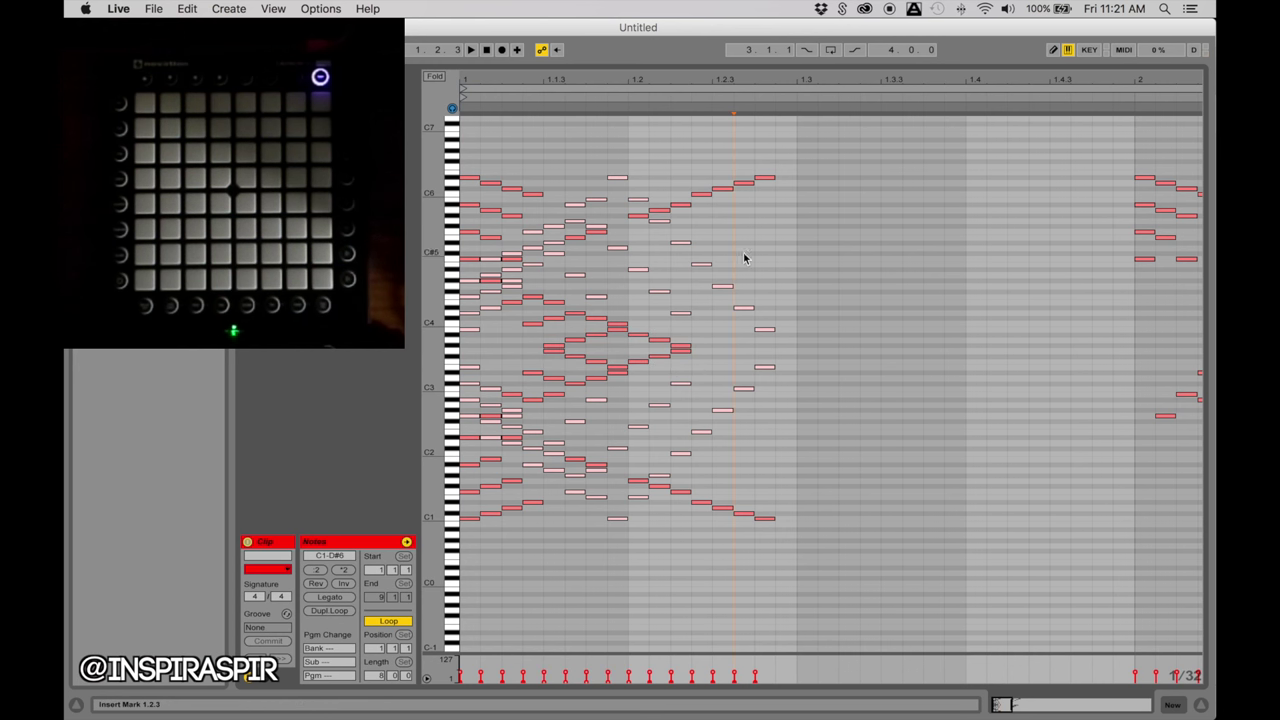
drag(838, 342, 469, 173)
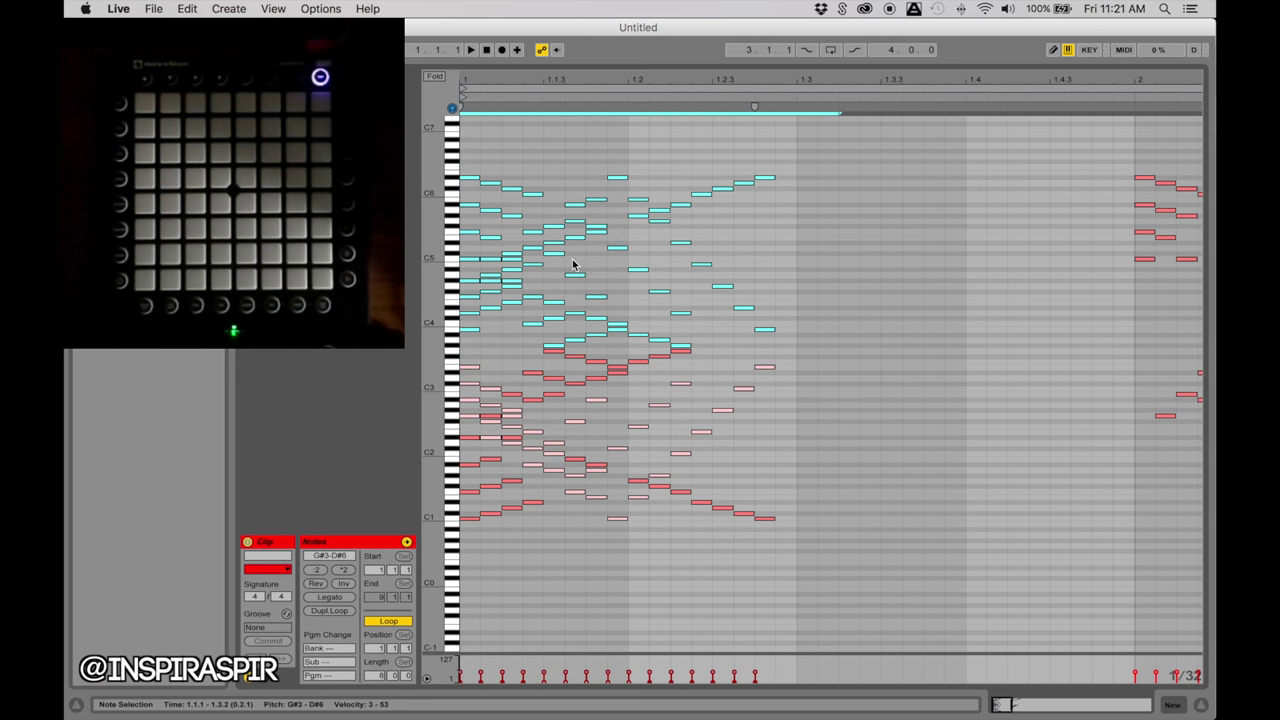
key(space)
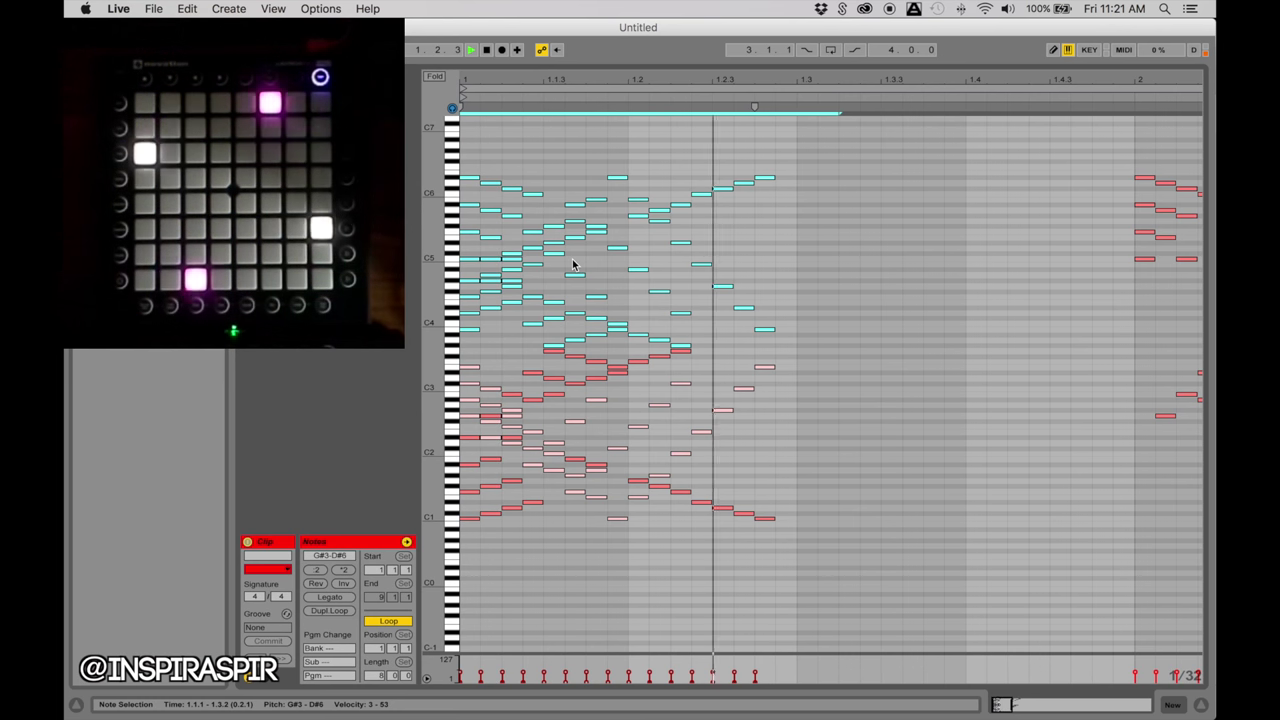
key(space)
Step: Copy the full mirrored pattern in bar 1 and delete the old half pattern starting at 2.1.1
scroll(603, 268, right, 2)
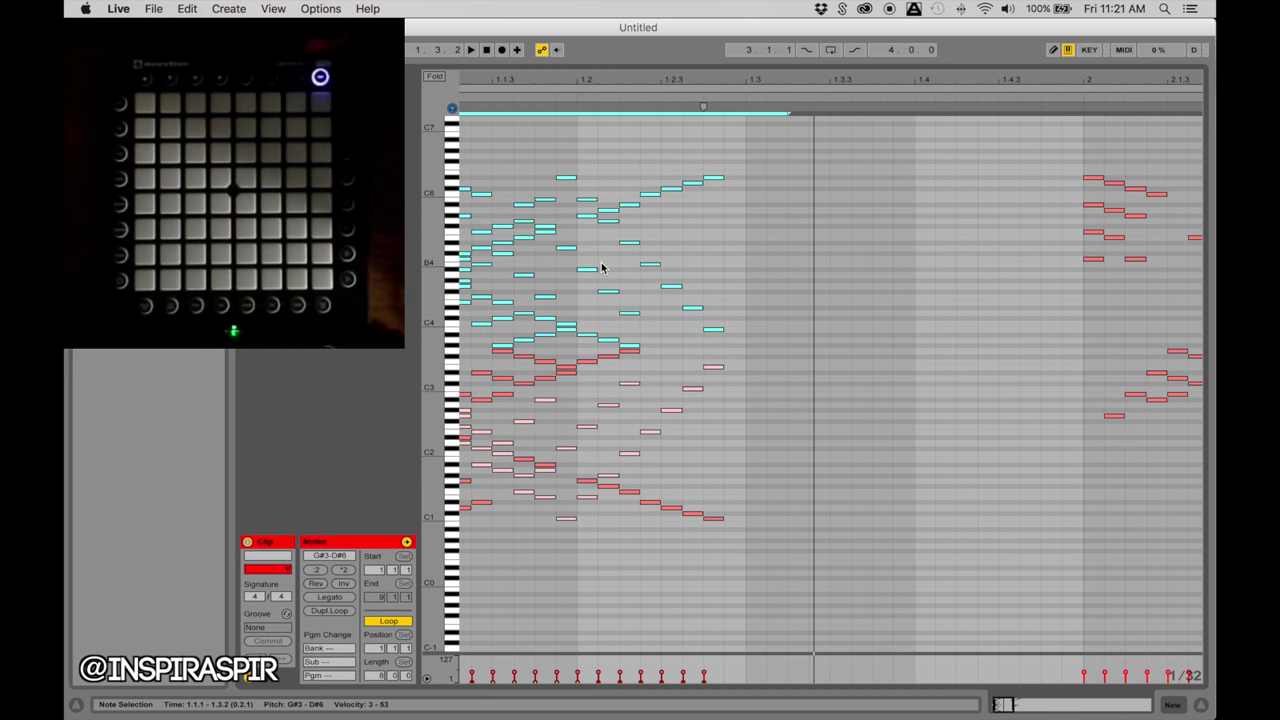
scroll(601, 268, right, 15)
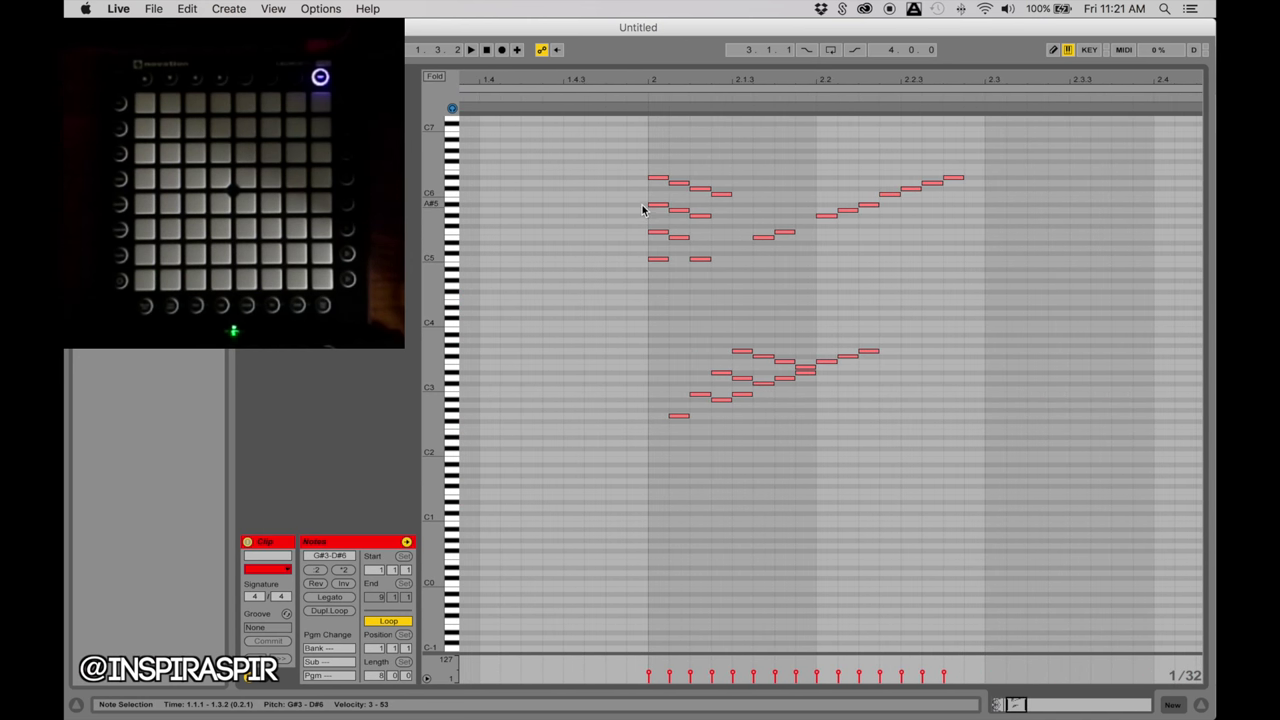
scroll(637, 208, left, 16)
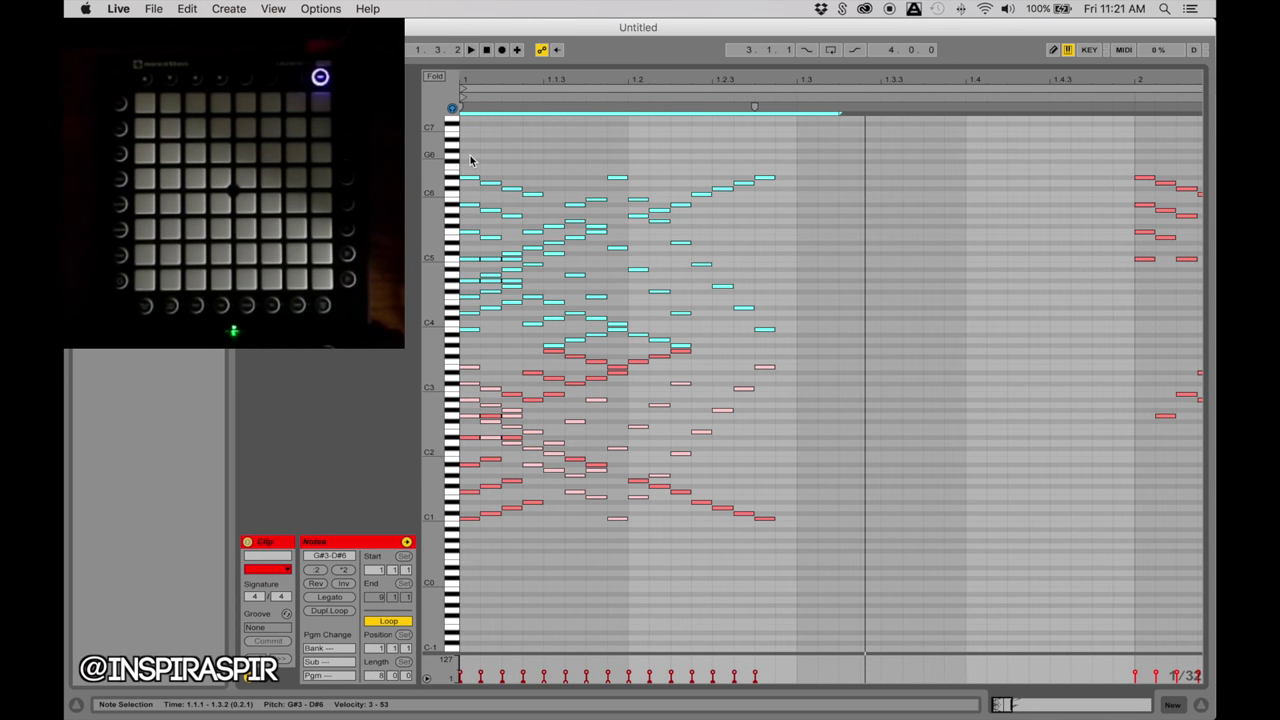
drag(470, 160, 814, 549)
scroll(818, 549, right, 7)
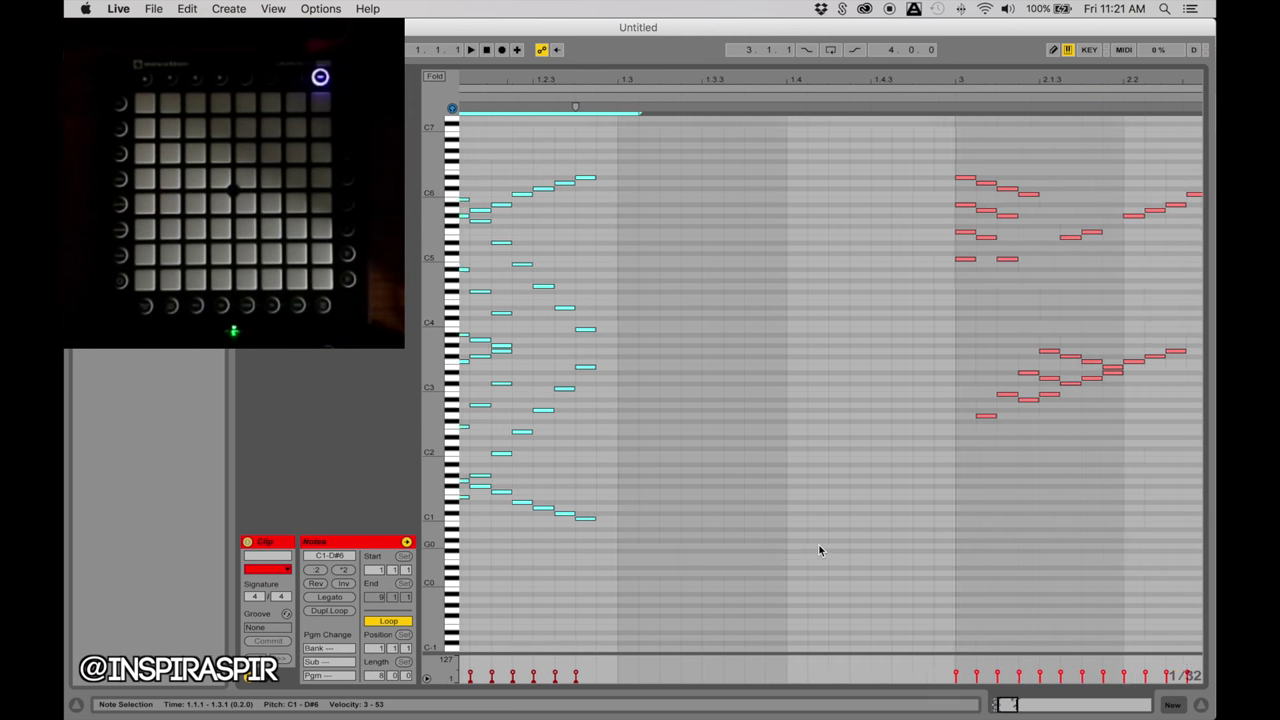
scroll(818, 549, right, 8)
drag(757, 143, 1149, 466)
key(BackSpace)
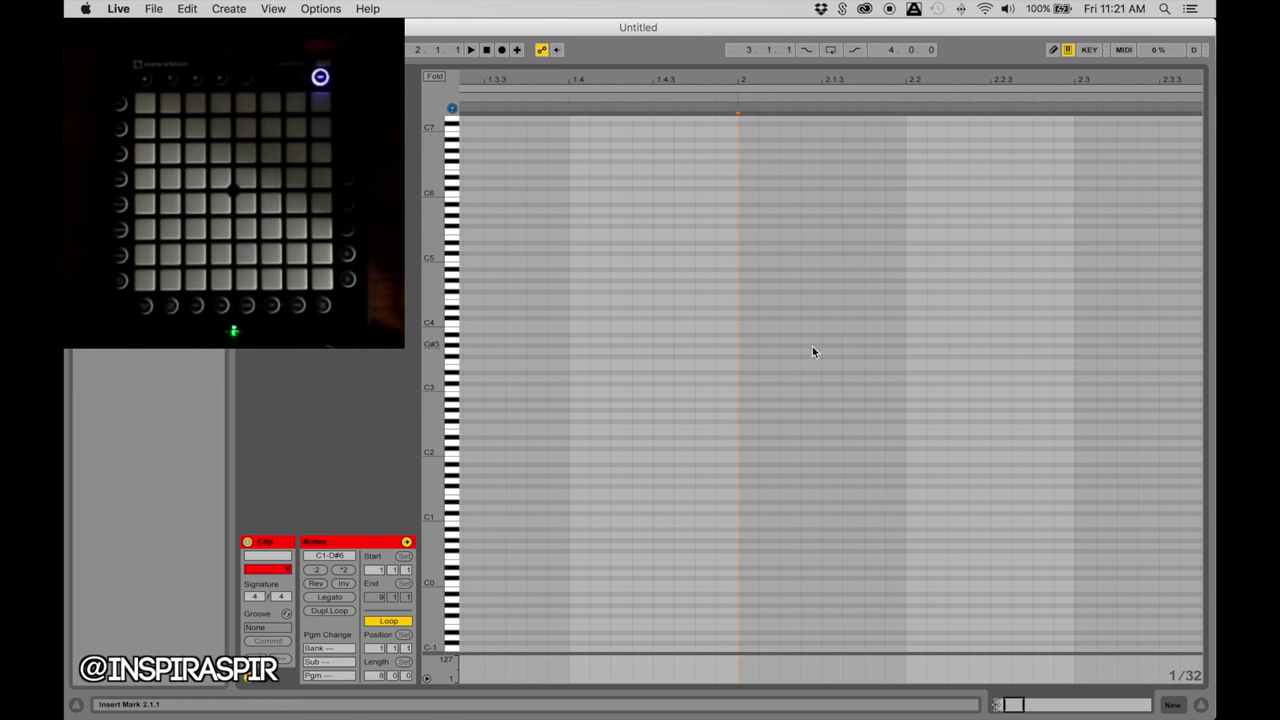
Step: Paste the mirrored pattern at 1.4.1 and set the velocity of all its notes to 21
scroll(601, 309, left, 4)
click(647, 318)
key(super+v)
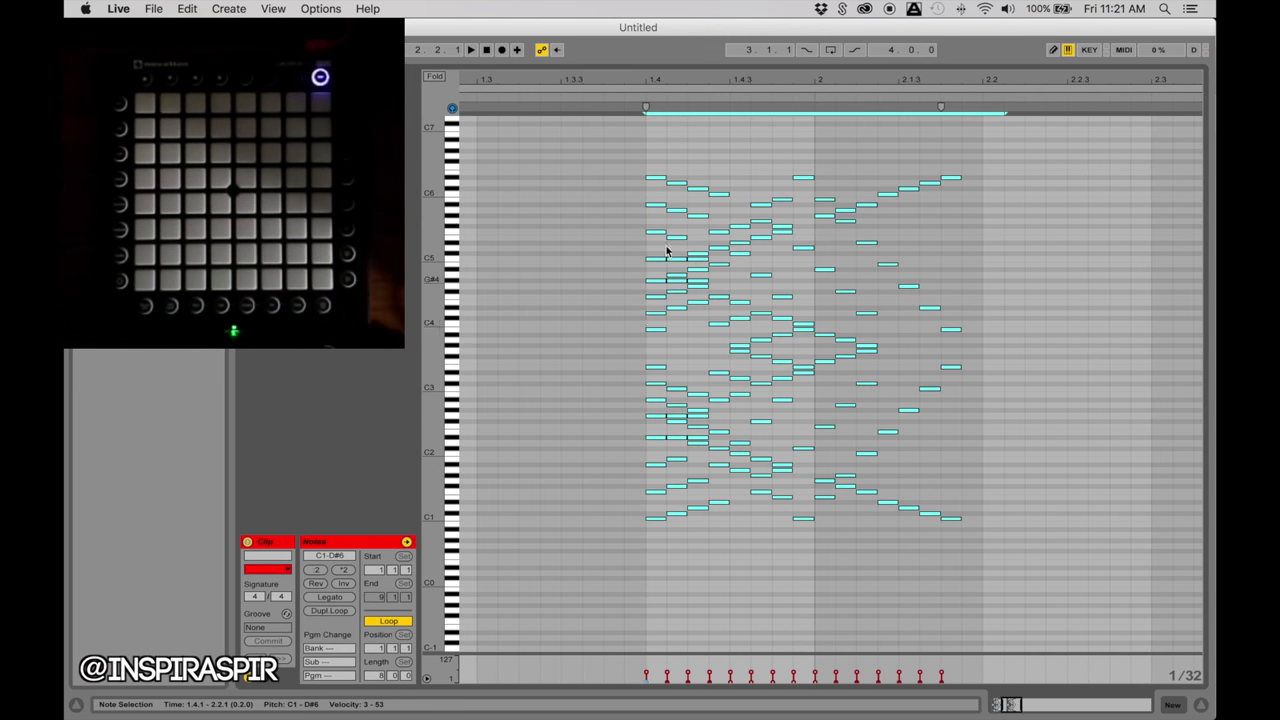
drag(654, 178, 657, 110)
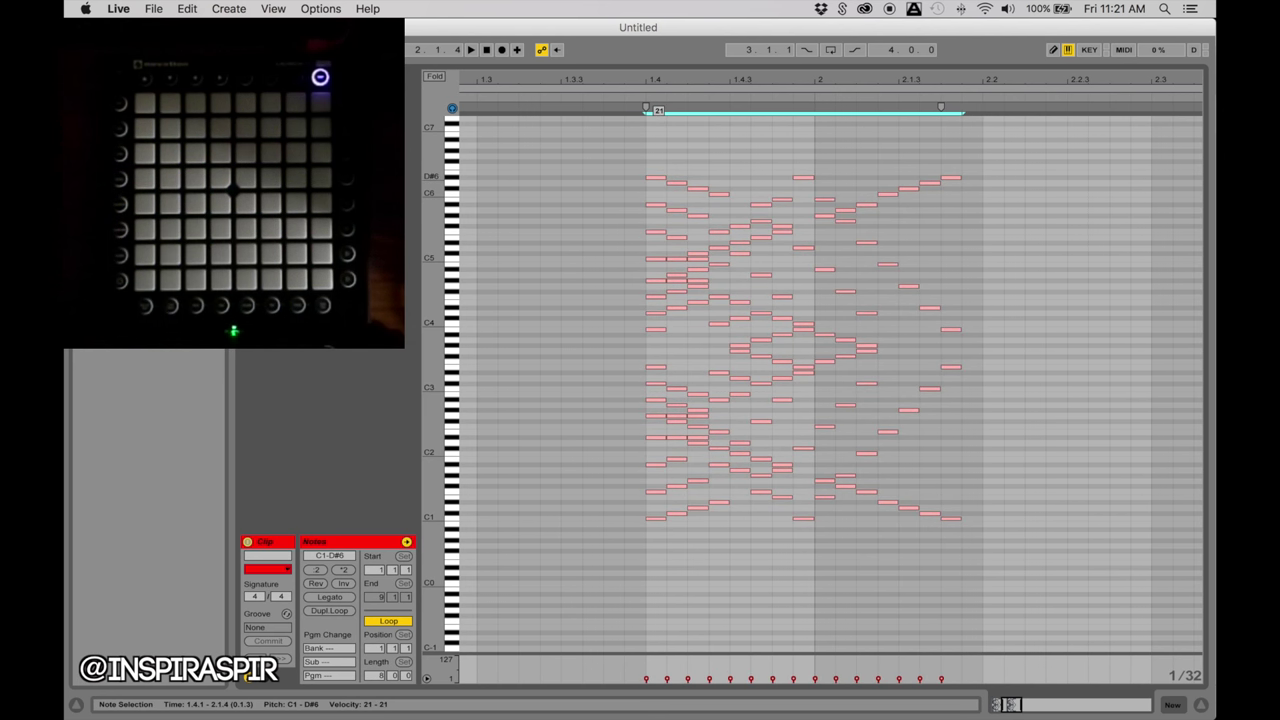
click(652, 178)
Step: Bring the arrangement back into view and play the pasted pattern repeatedly from 1.4.1
scroll(652, 178, left, 5)
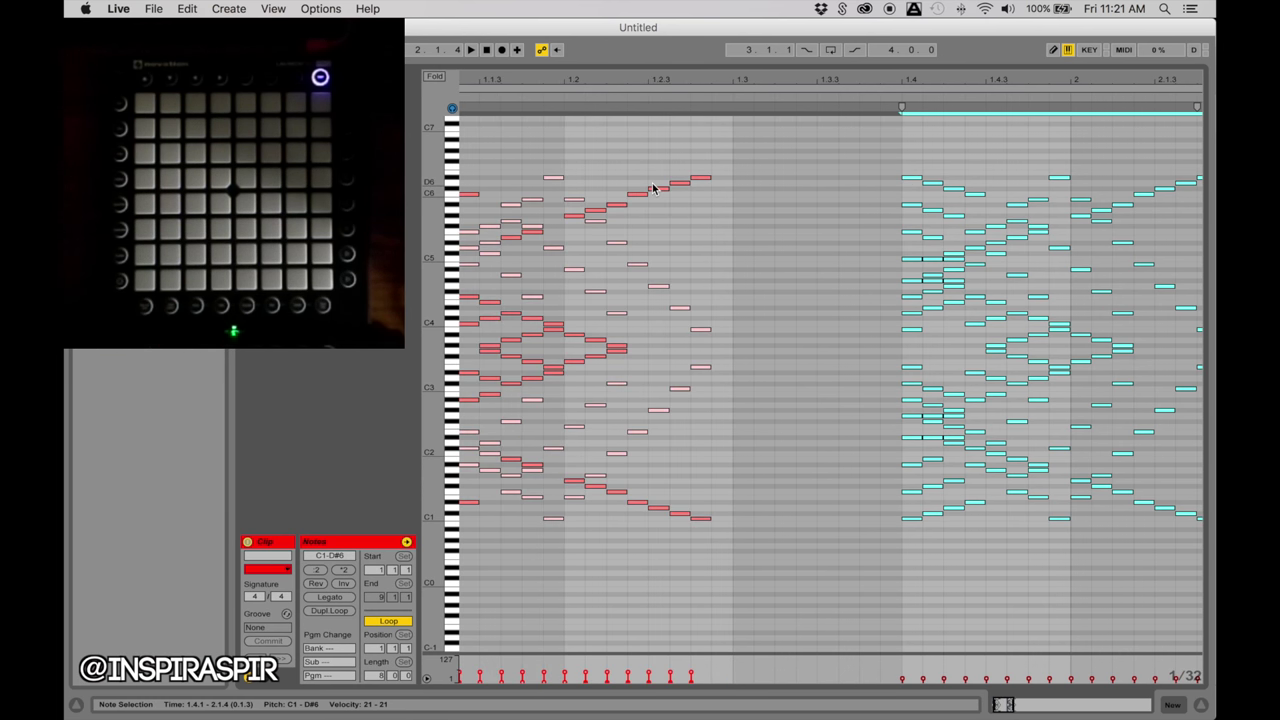
key(space)
drag(648, 61, 648, 312)
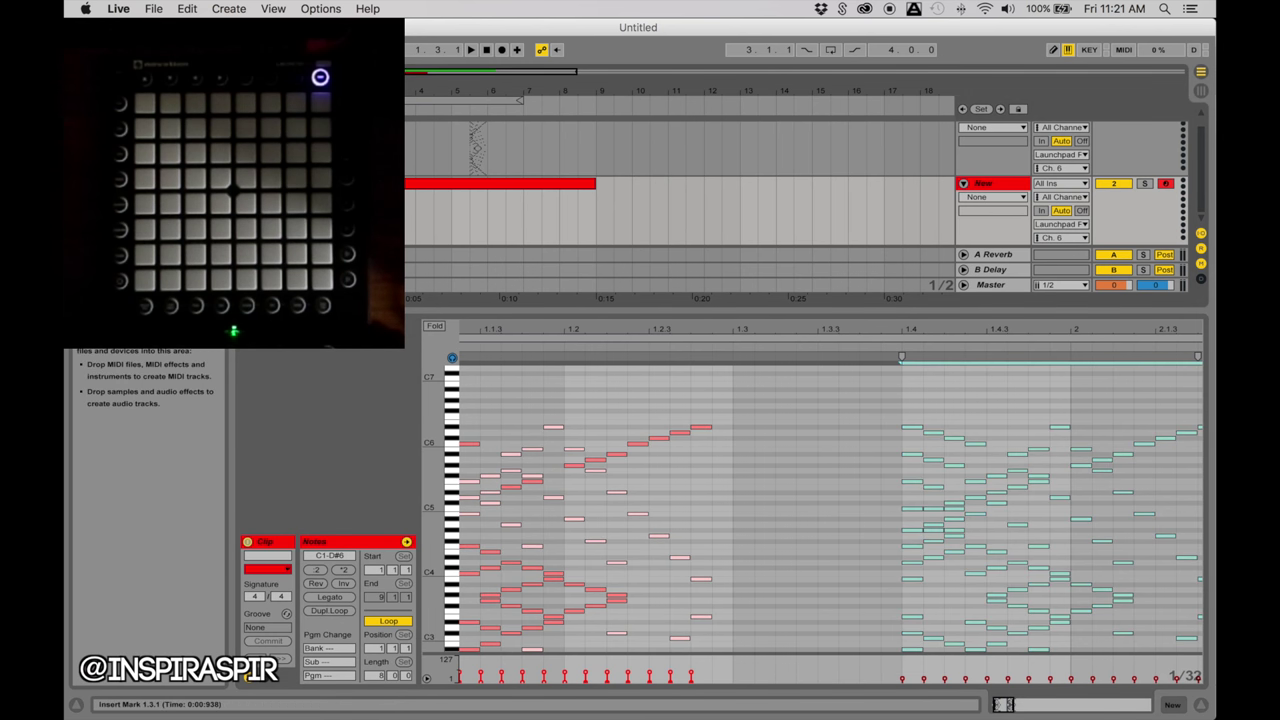
key(space)
drag(300, 91, 300, 150)
key(space)
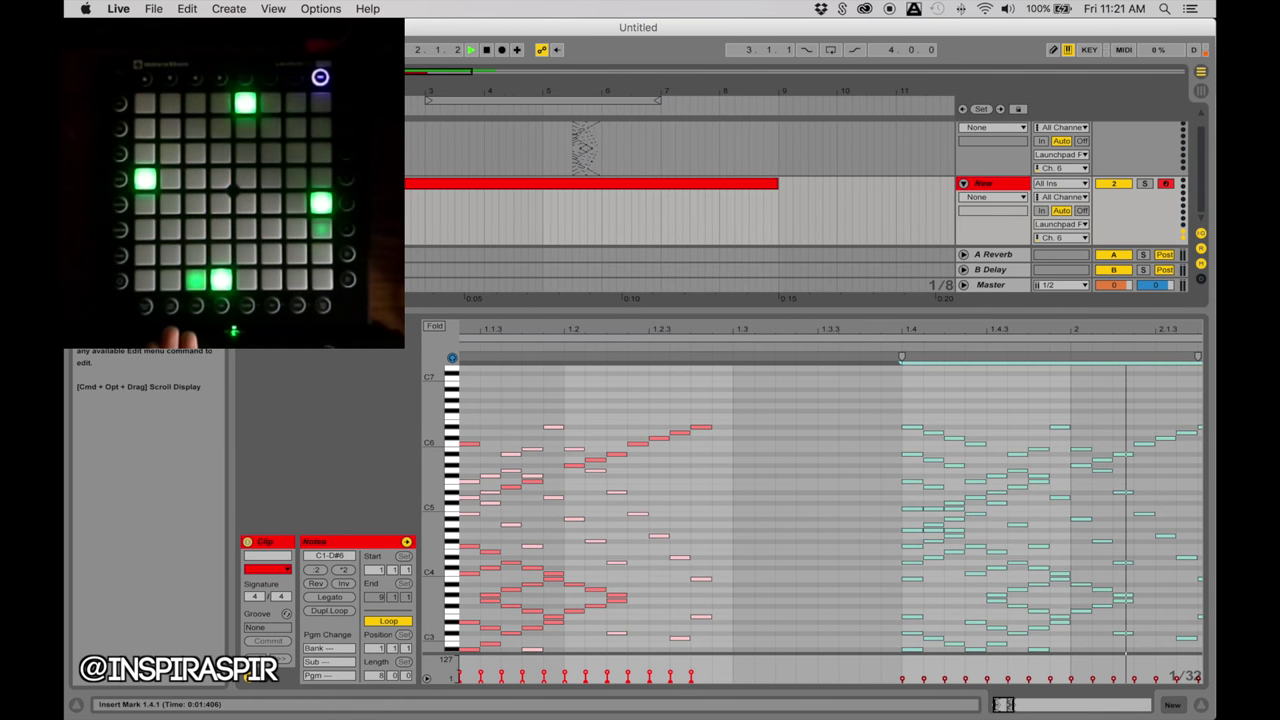
key(space)
key(space)
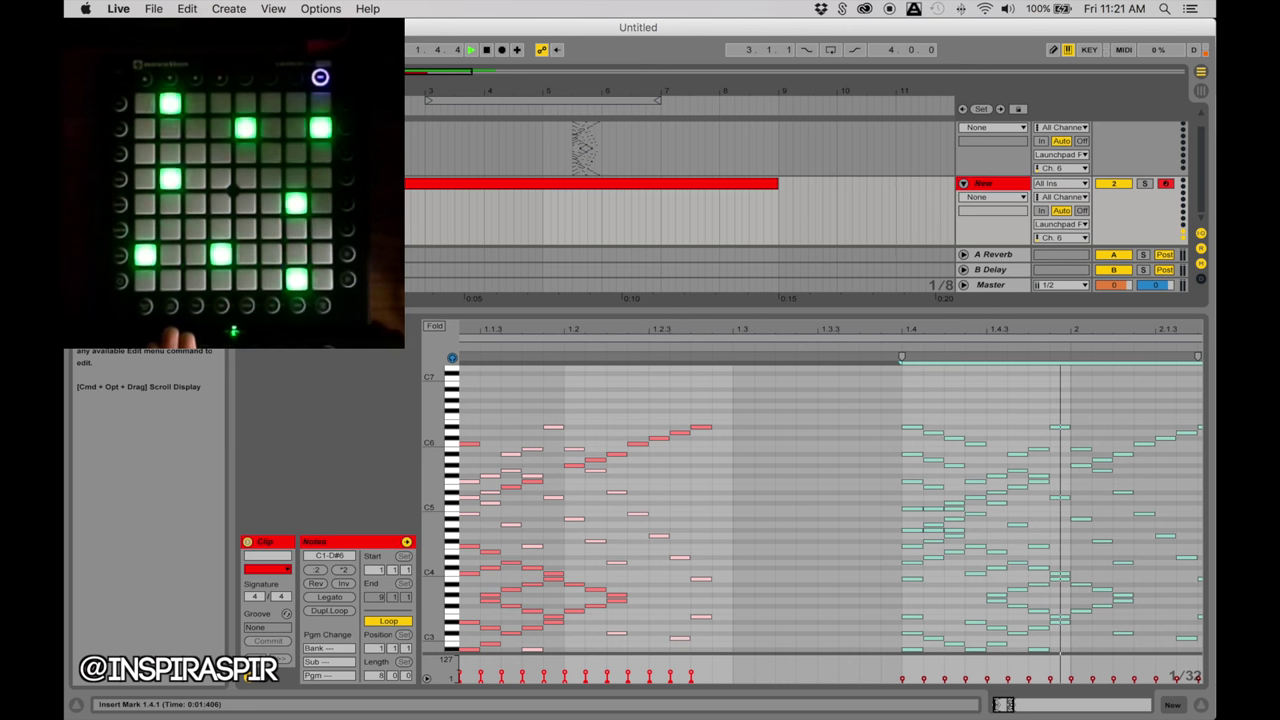
Step: Play the clip from 1.1.1 to compare the bar 1 pattern with the copy at 1.4.1
key(space)
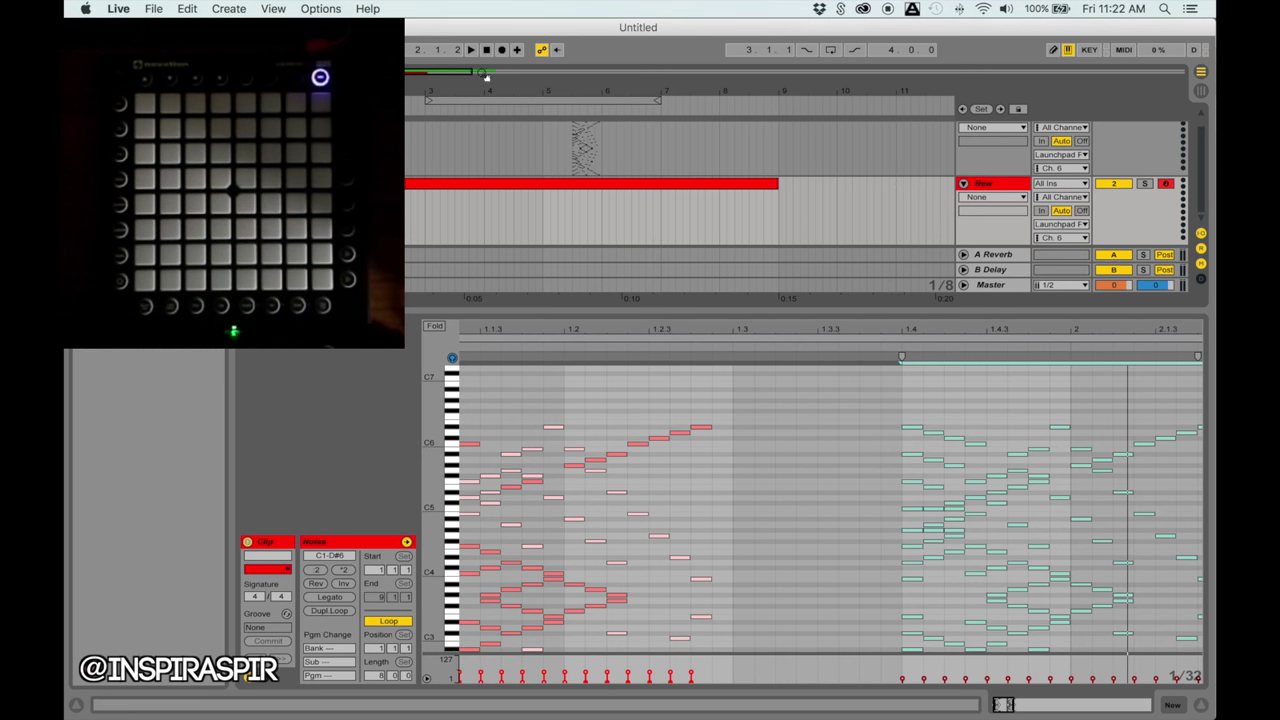
key(space)
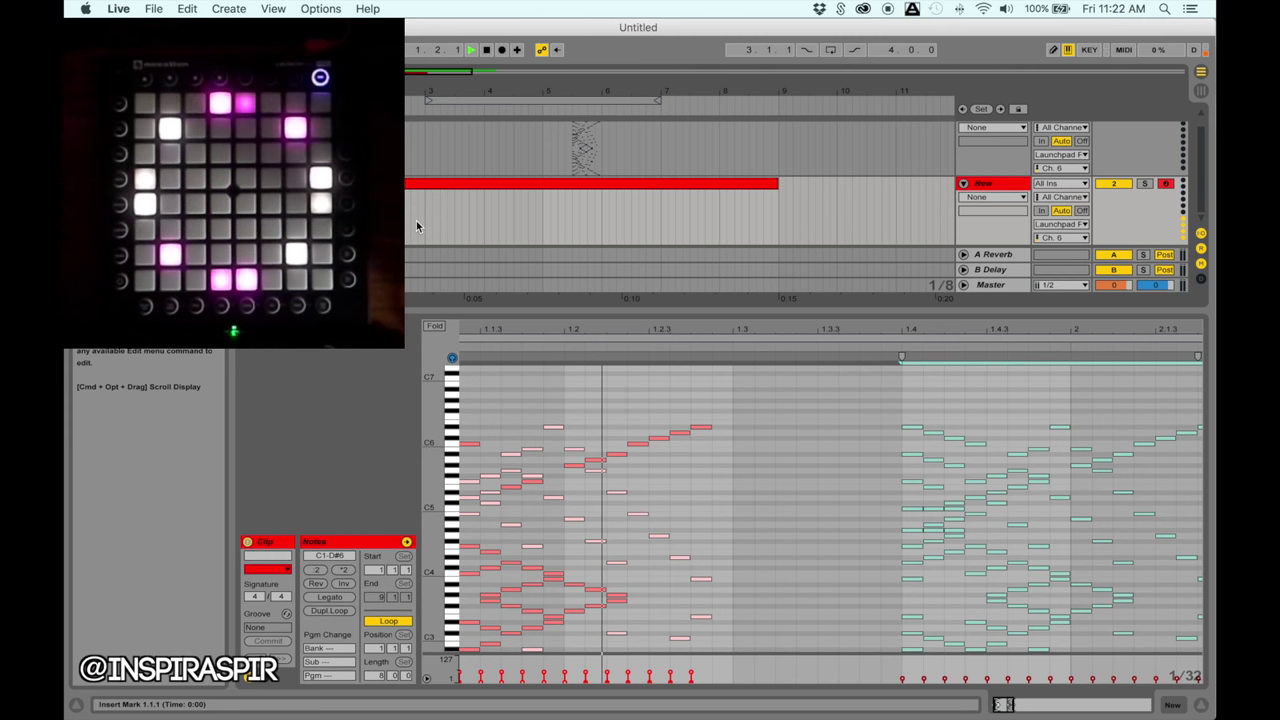
key(space)
Step: Try compressing the whole bar 1 pattern to half its duration and play the faster version
drag(485, 311, 485, 68)
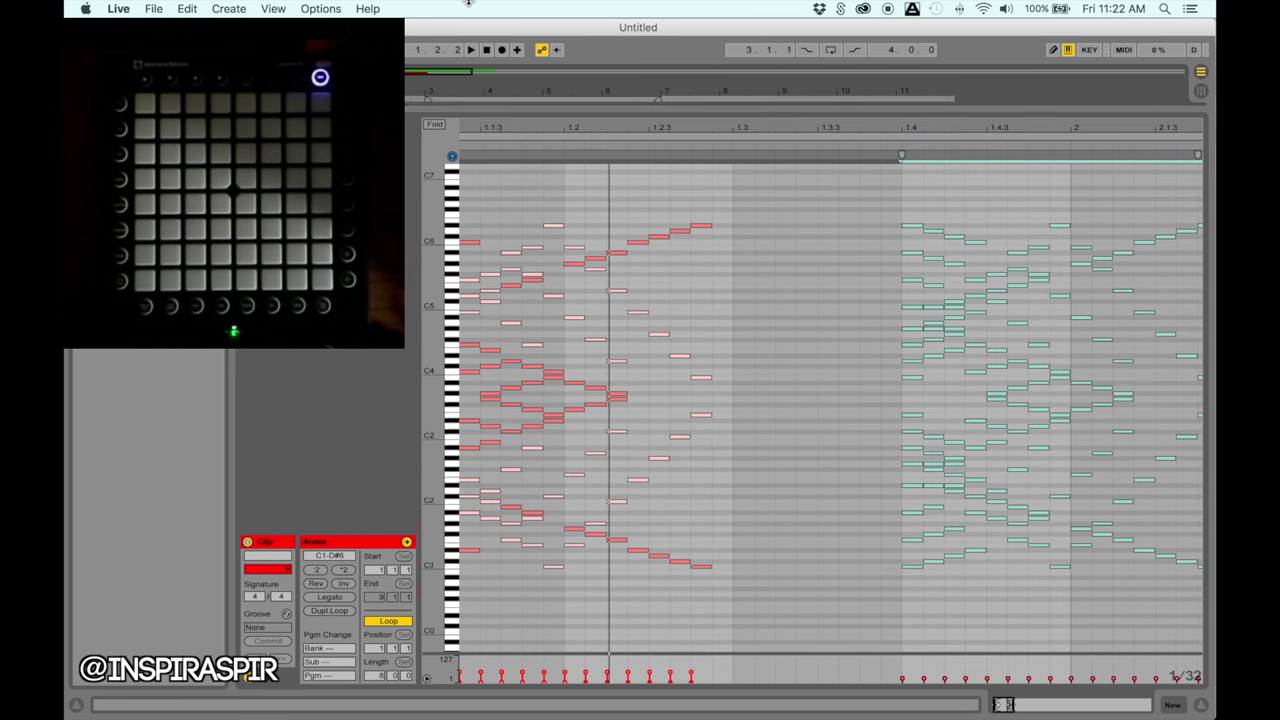
drag(471, 151, 762, 541)
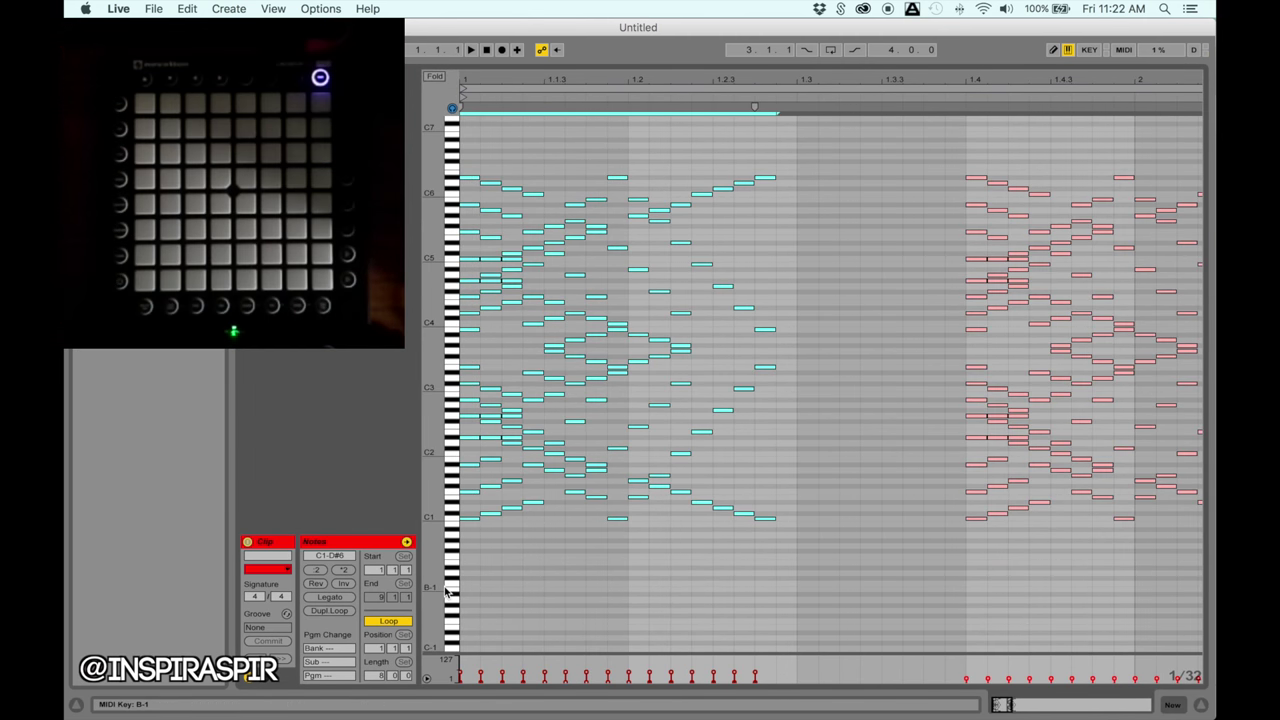
click(317, 569)
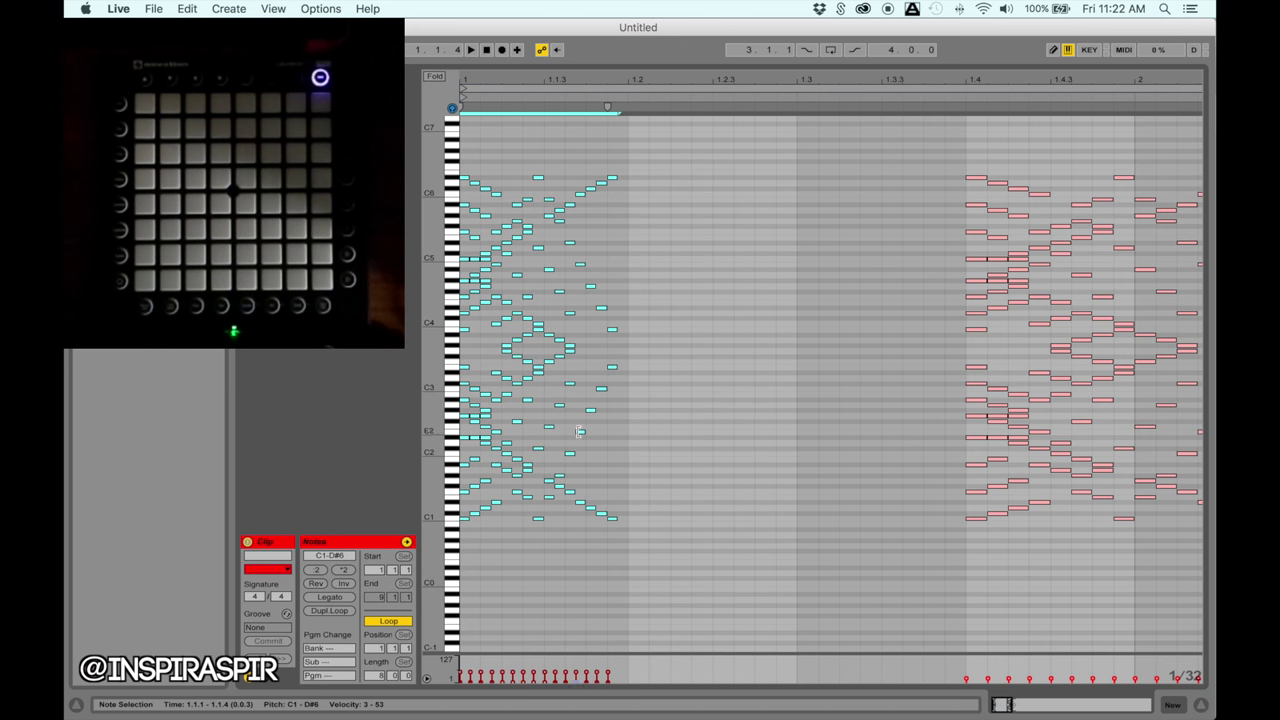
key(space)
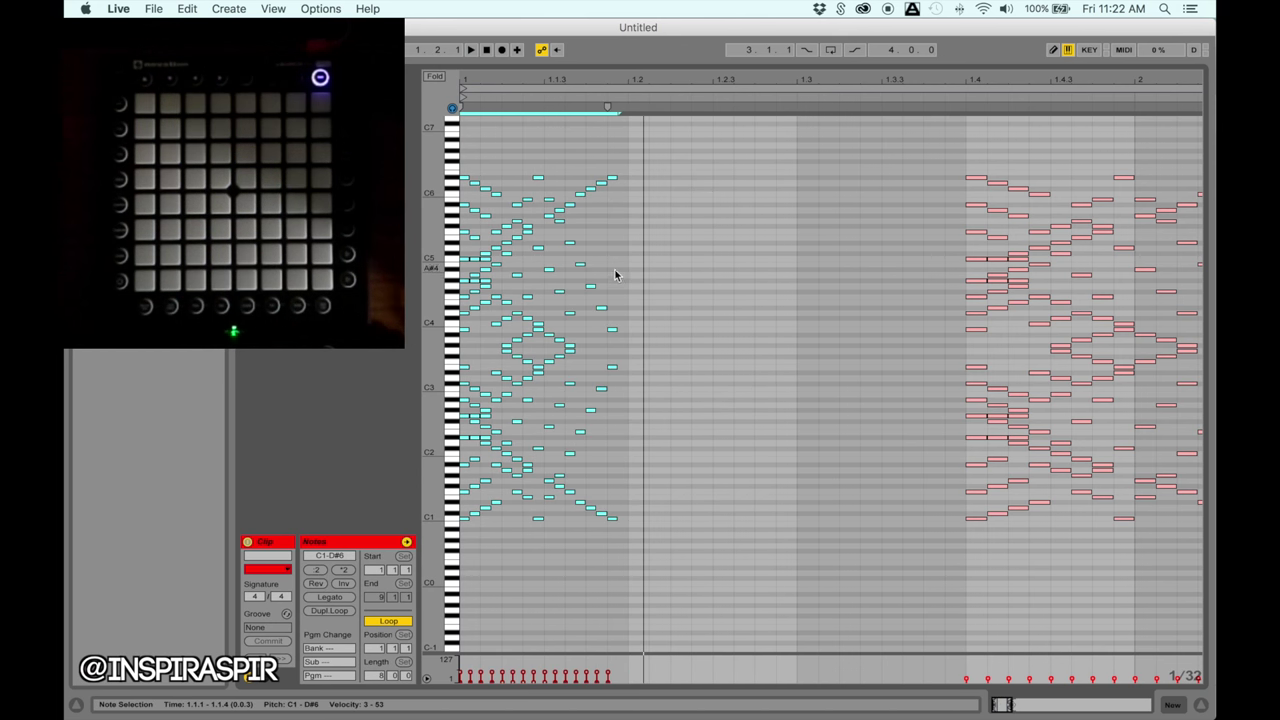
key(space)
key(super+z)
Step: Layer two copies of the pattern at 1.4.1, each offset by 1/32, with velocity 23 on the last copy, and play the result
scroll(637, 266, right, 3)
key(super+a)
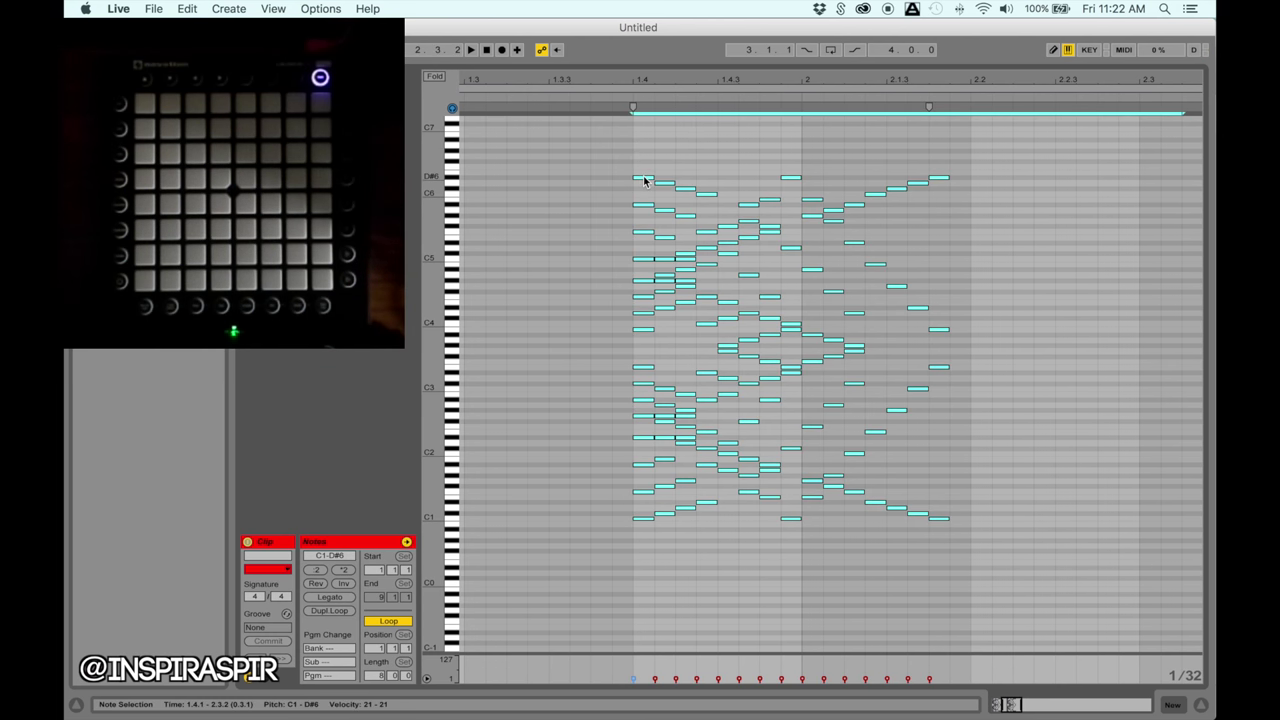
drag(644, 181, 688, 180)
click(624, 96)
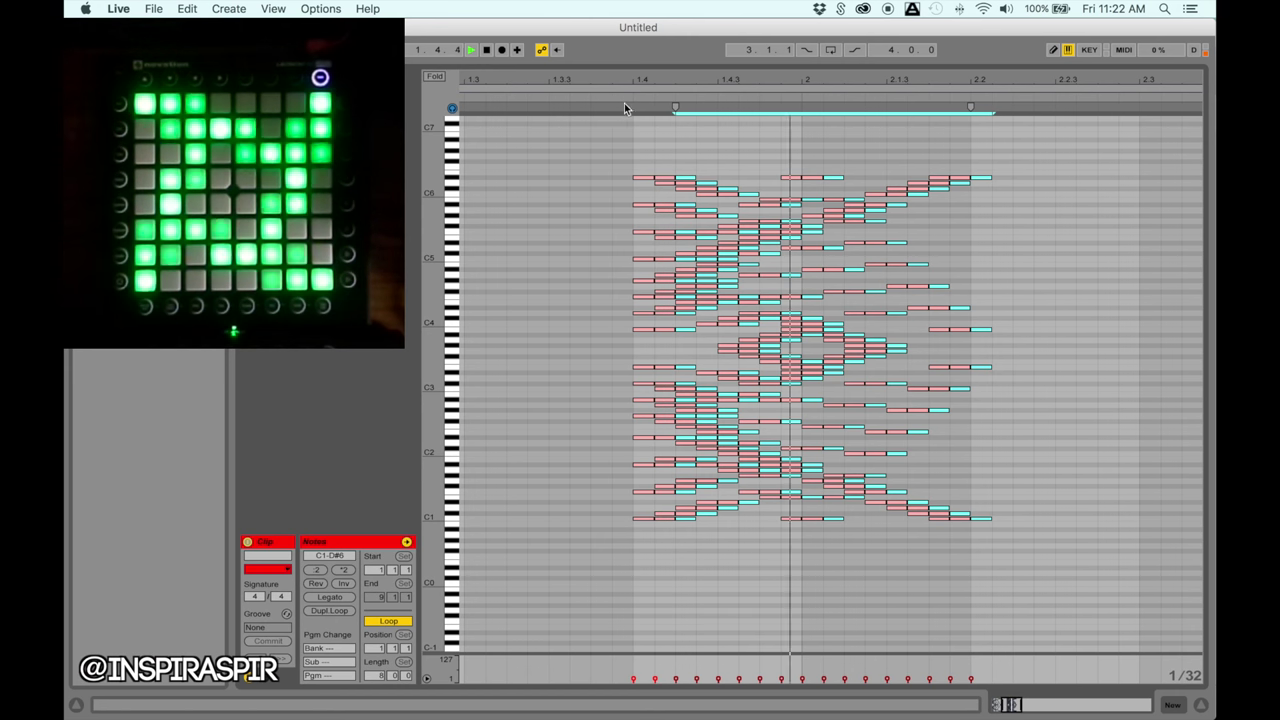
key(space)
Step: Layer two copies of the bar 1 pattern at 1.1.2 and 1.1.3, each offset by 1/16, and play the result from 1.1.1
scroll(620, 156, left, 10)
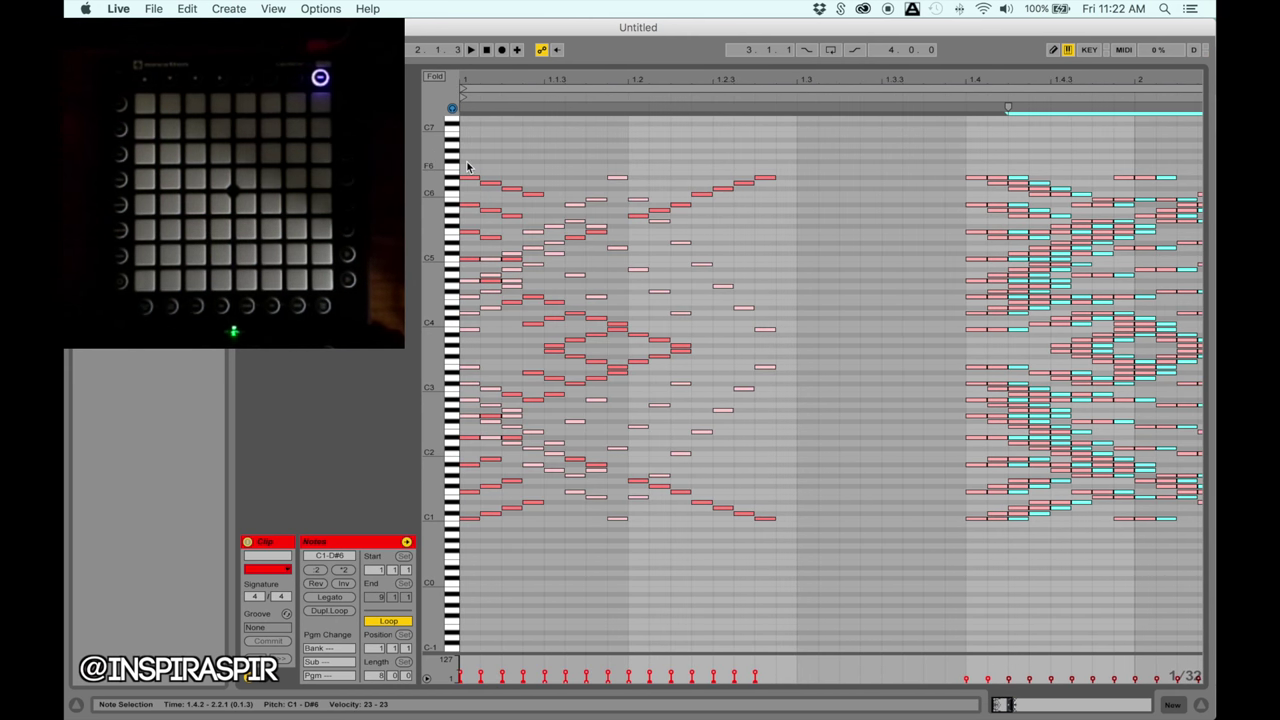
drag(464, 162, 800, 551)
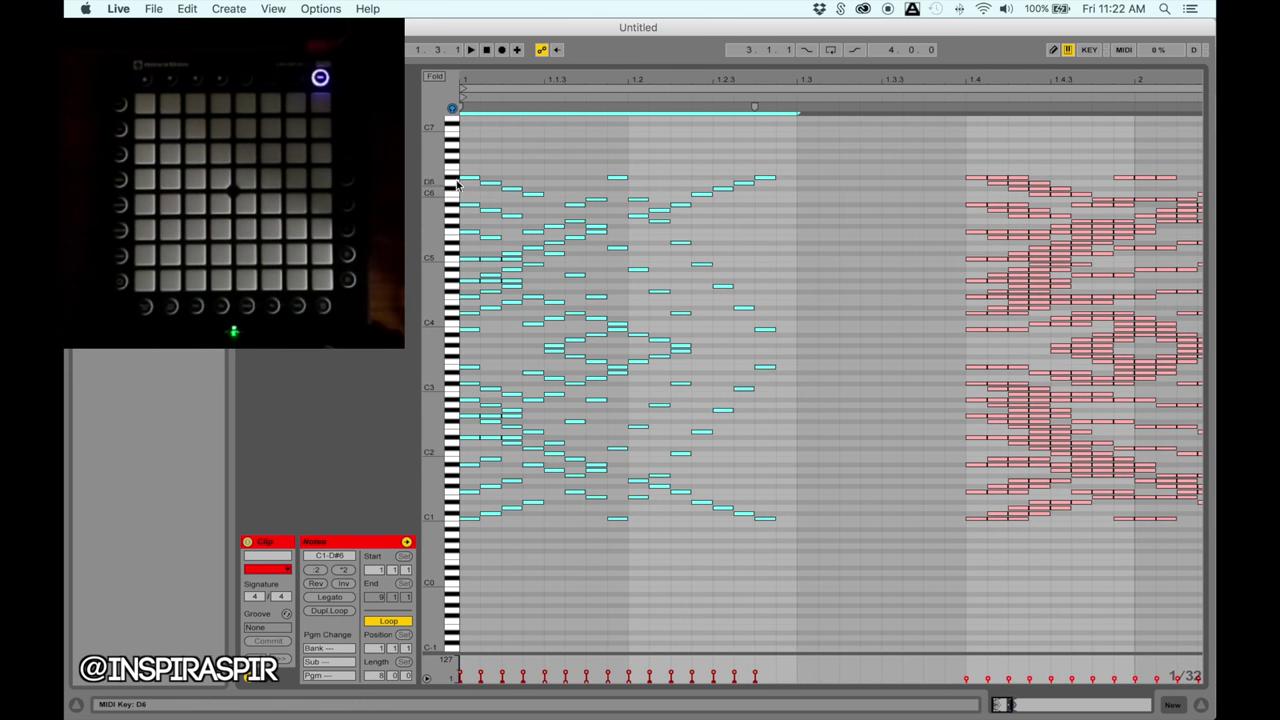
drag(470, 185, 554, 185)
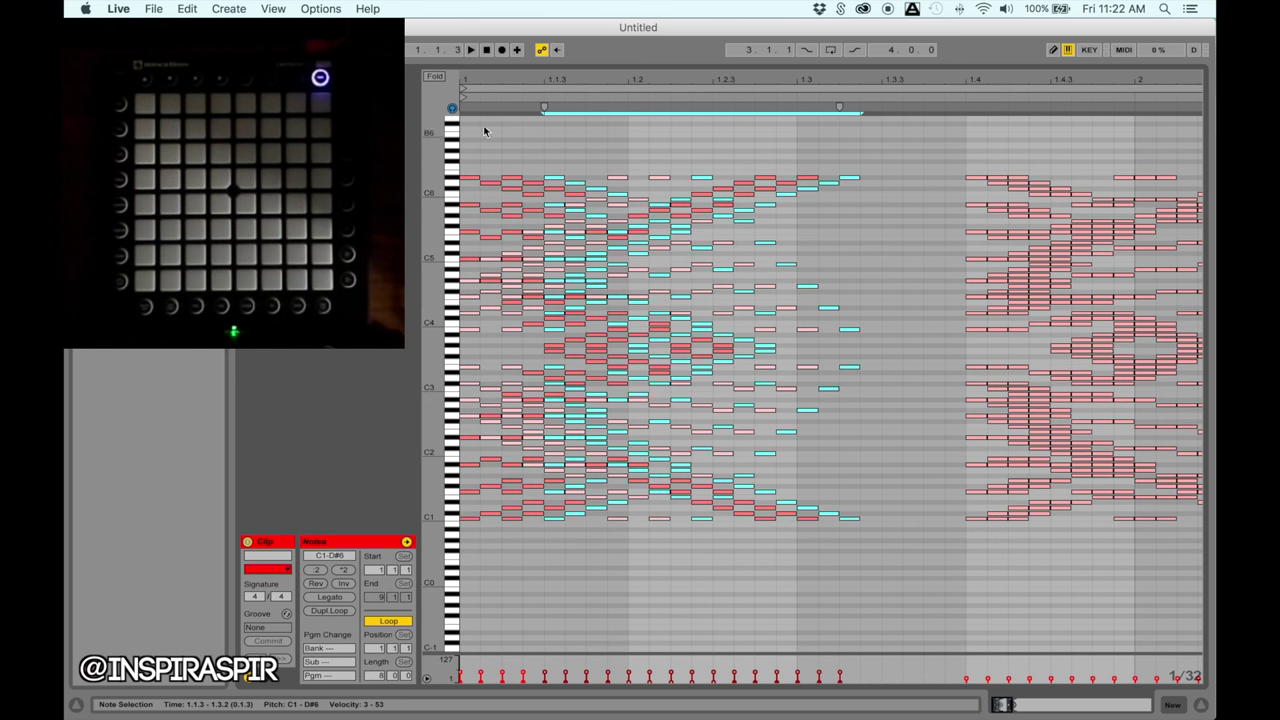
click(499, 82)
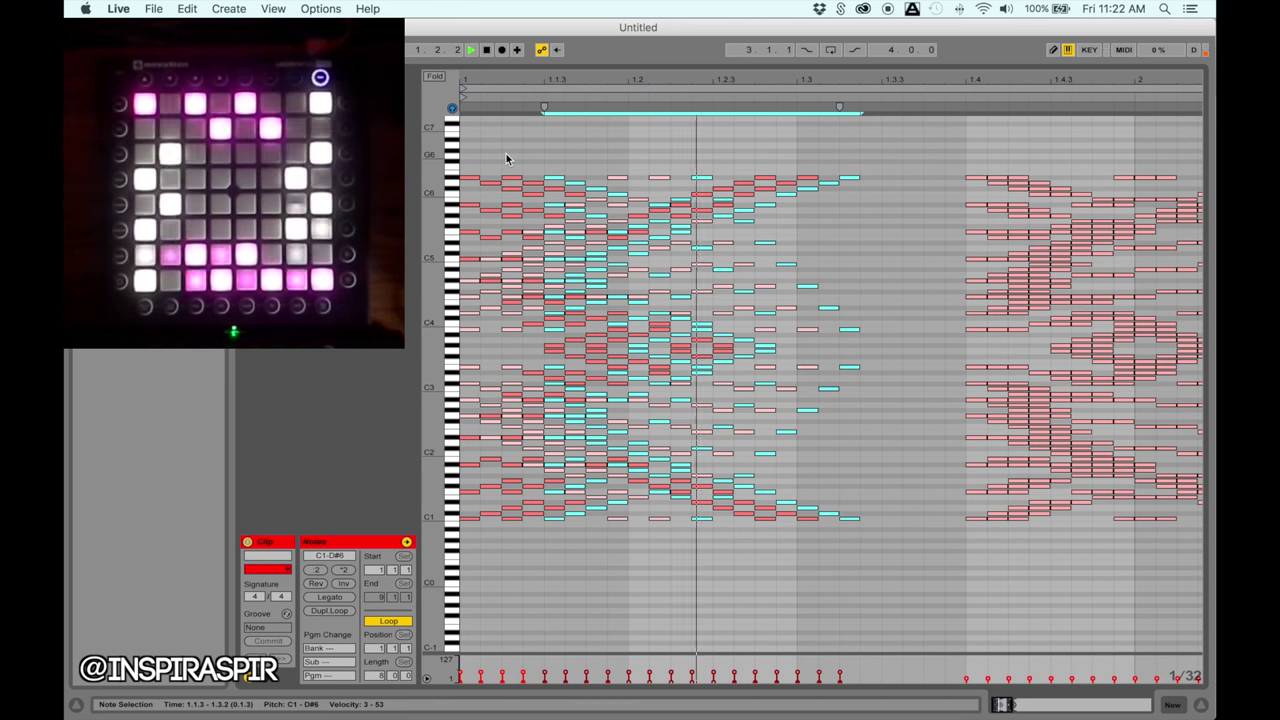
key(space)
Step: Bring the arrangement back into view, open the Example clip at 5.3.1 and play it from its start
scroll(632, 142, right, 2)
scroll(632, 139, right, 1)
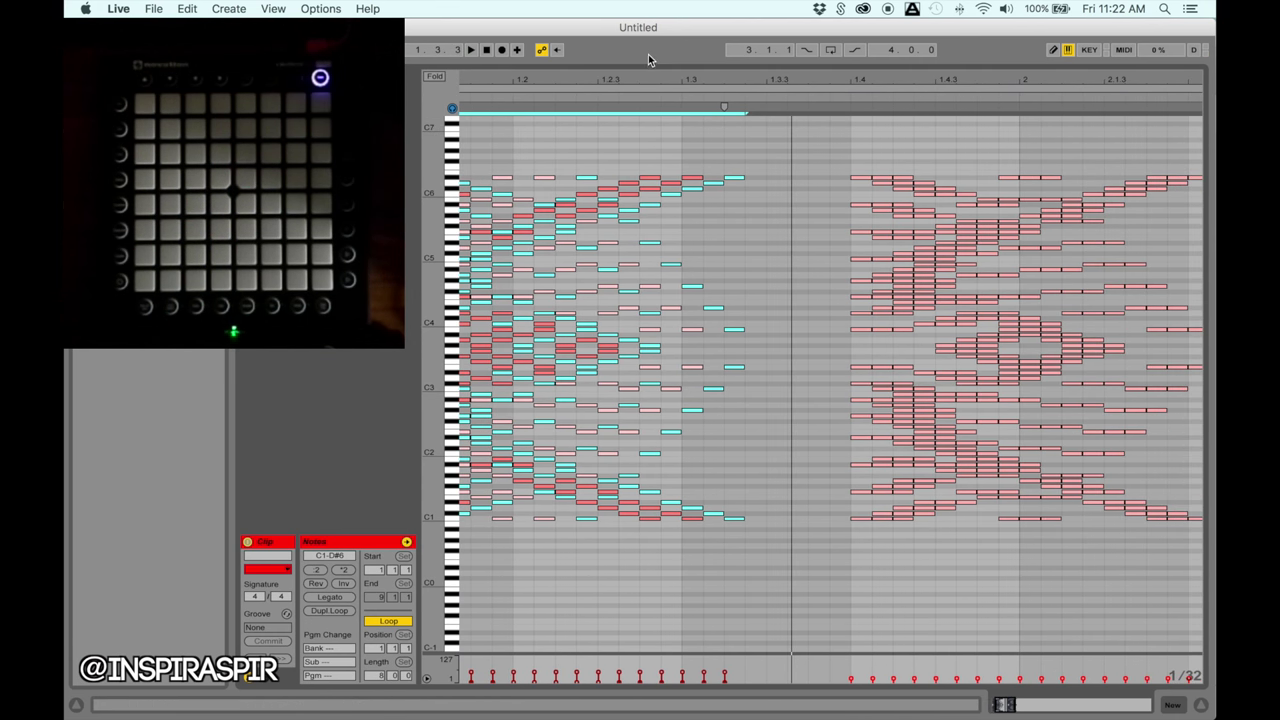
drag(648, 66, 675, 313)
scroll(493, 121, up, 1)
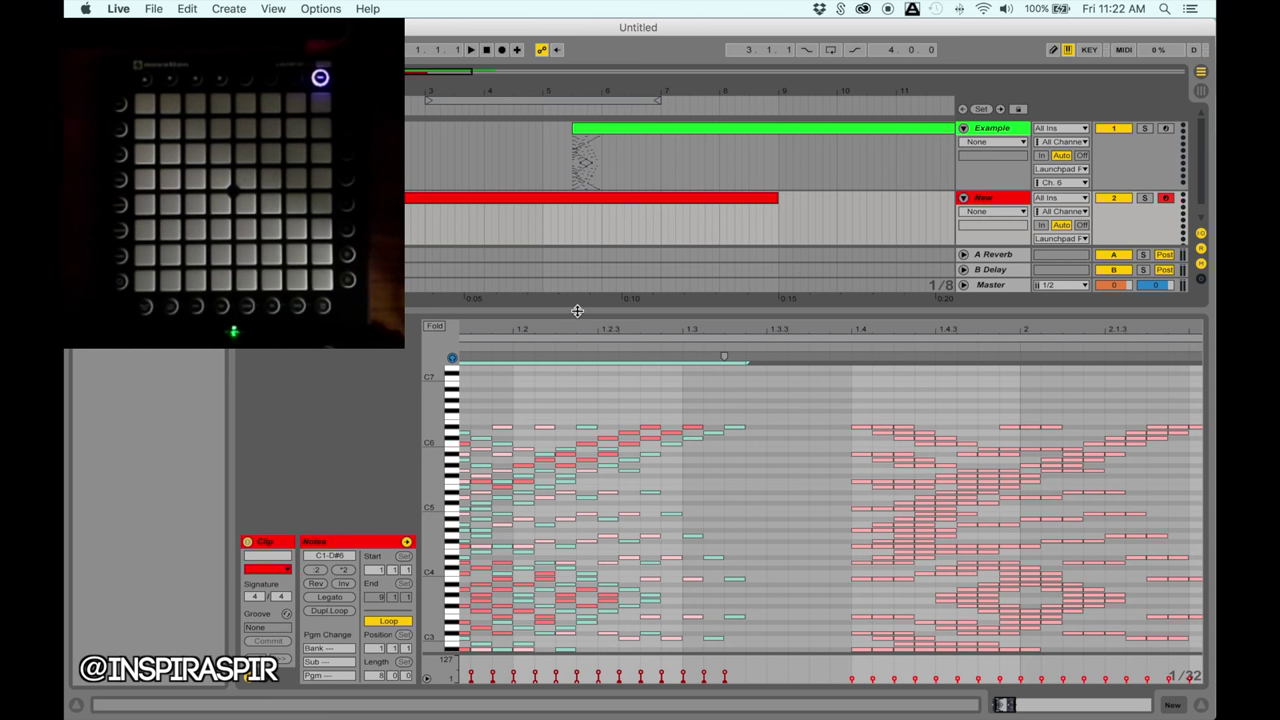
drag(587, 323, 586, 445)
click(605, 129)
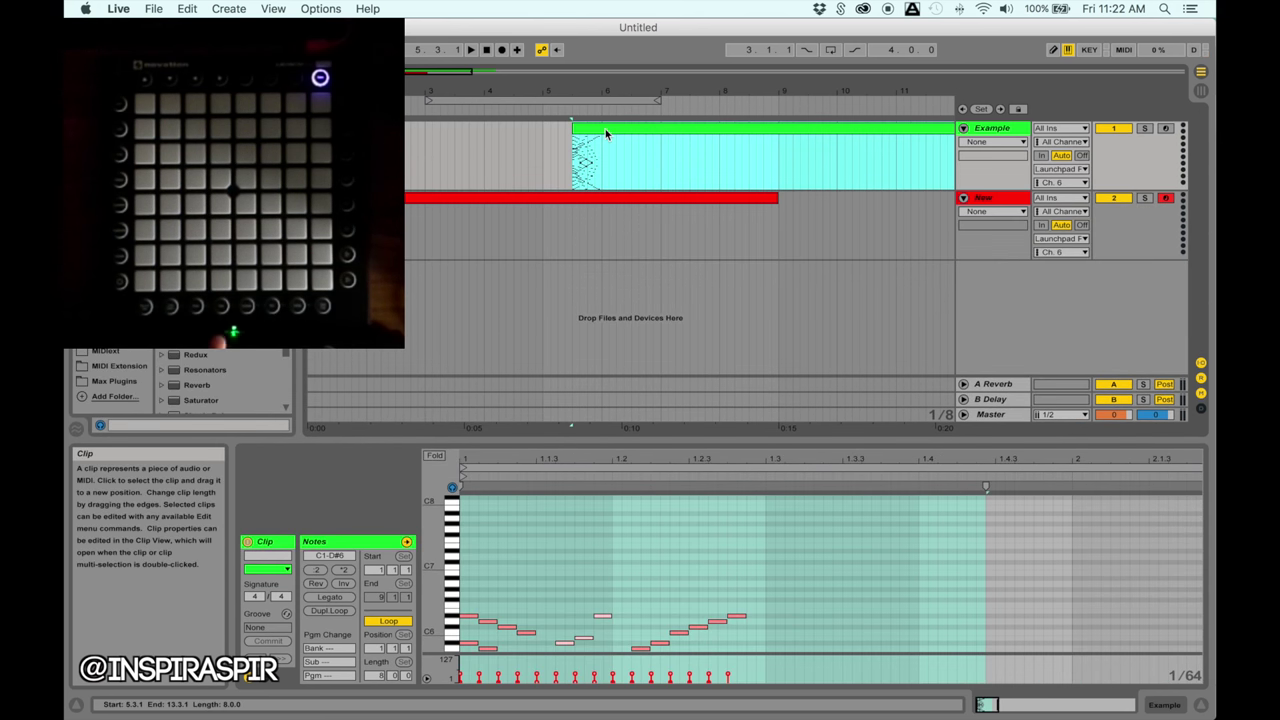
key(space)
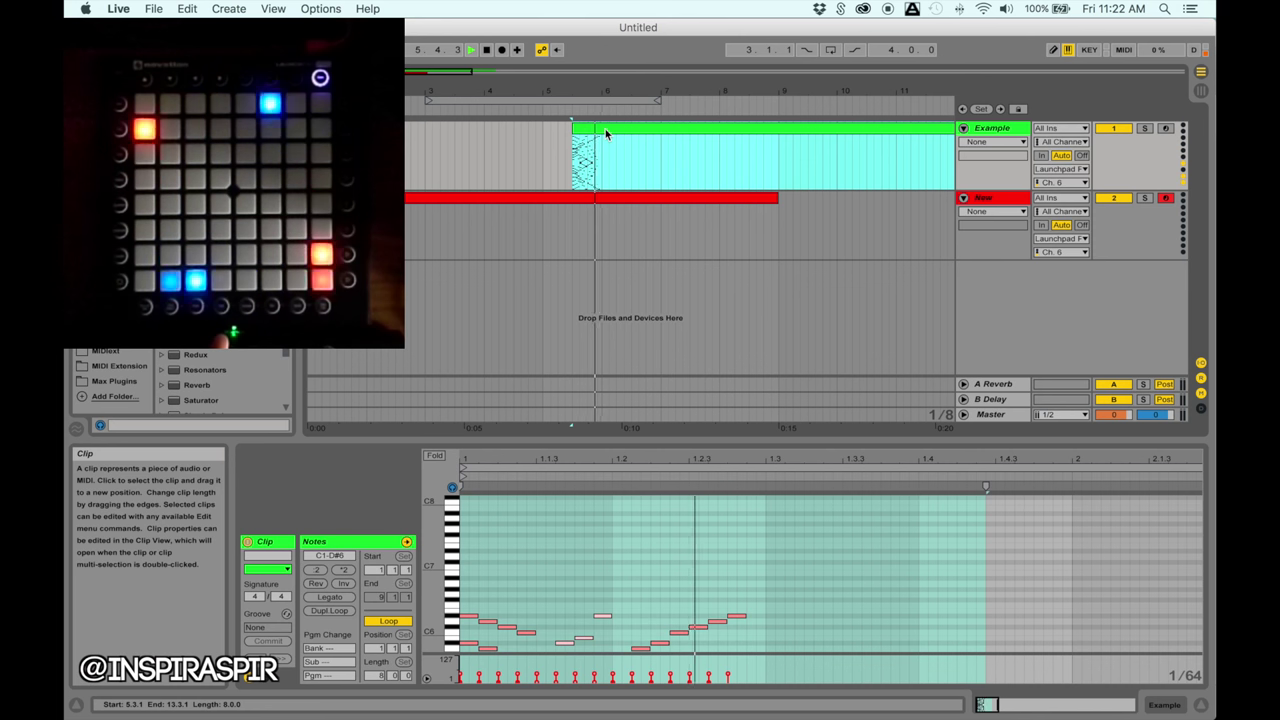
scroll(604, 150, right, 2)
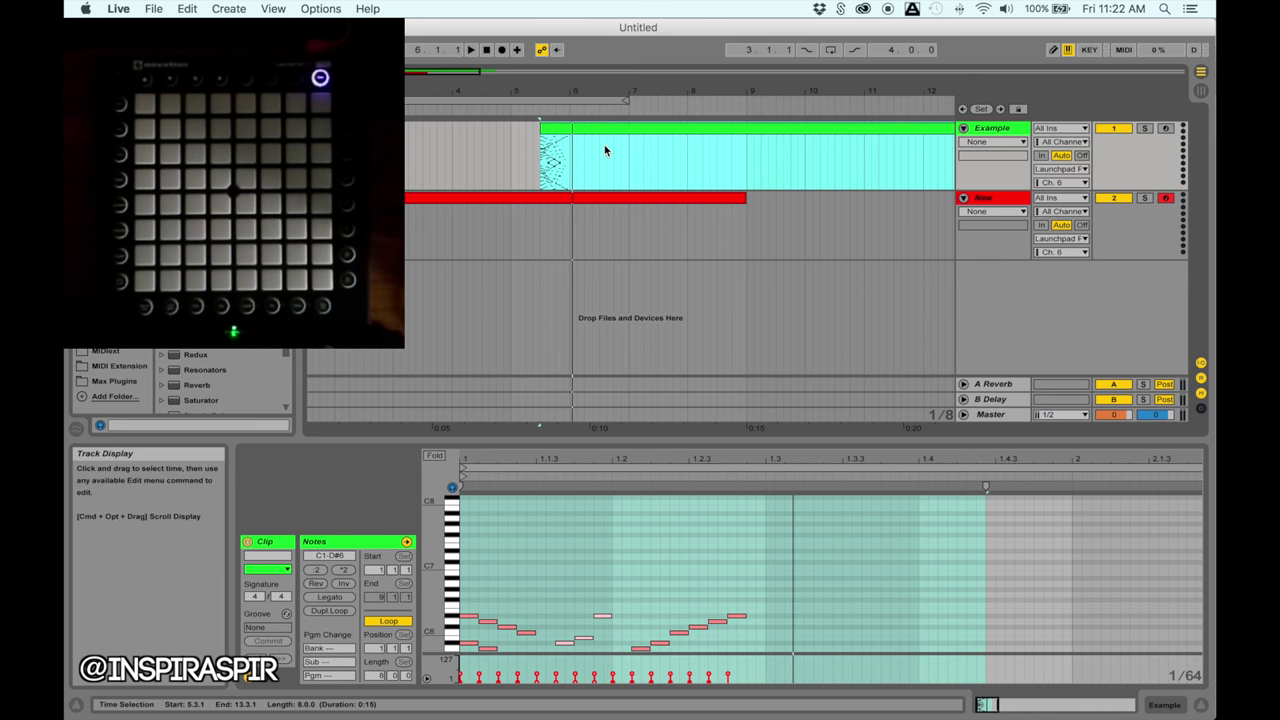